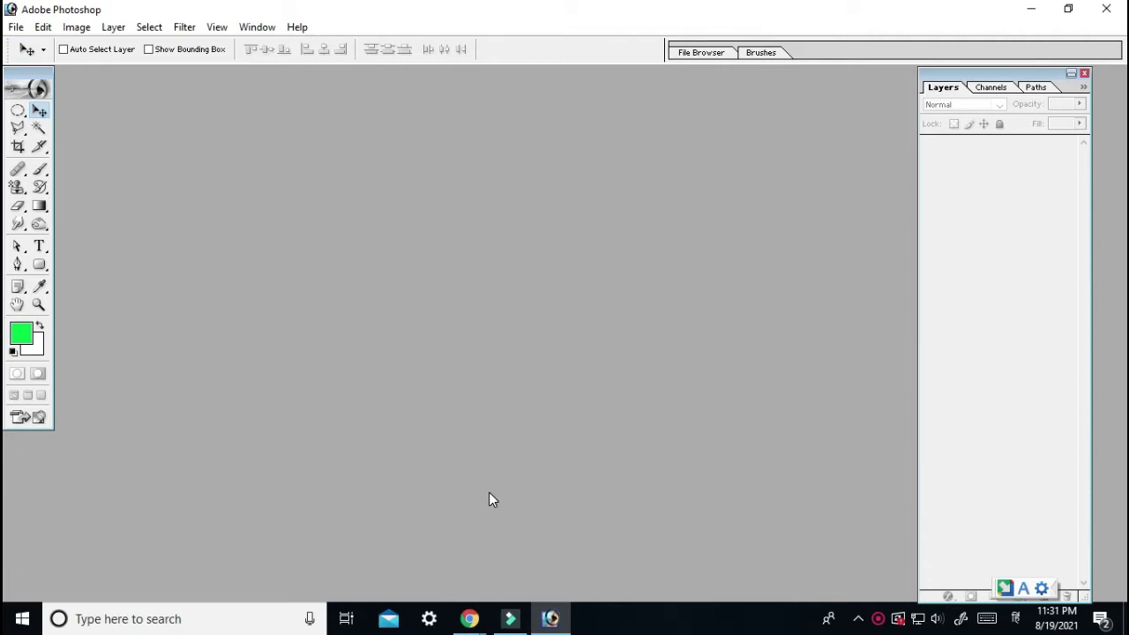
Create a new white document 10 inches wide by 10 inches high at 72 ppi
{"action": "key", "text": "ctrl+n"}
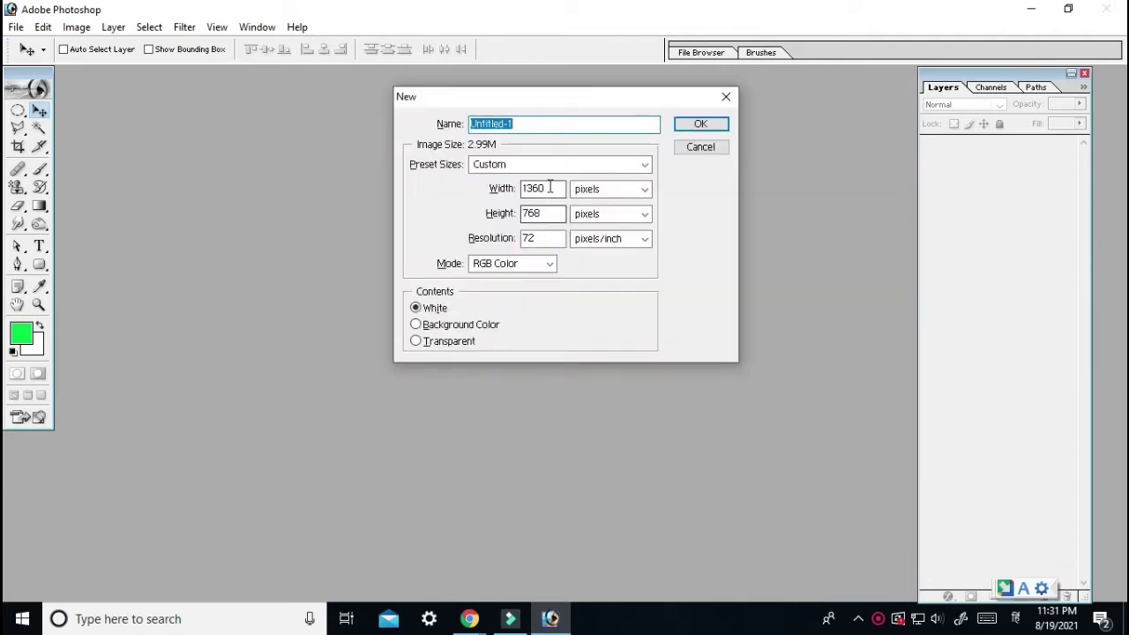
{"action": "double_click", "coordinate": [550, 188]}
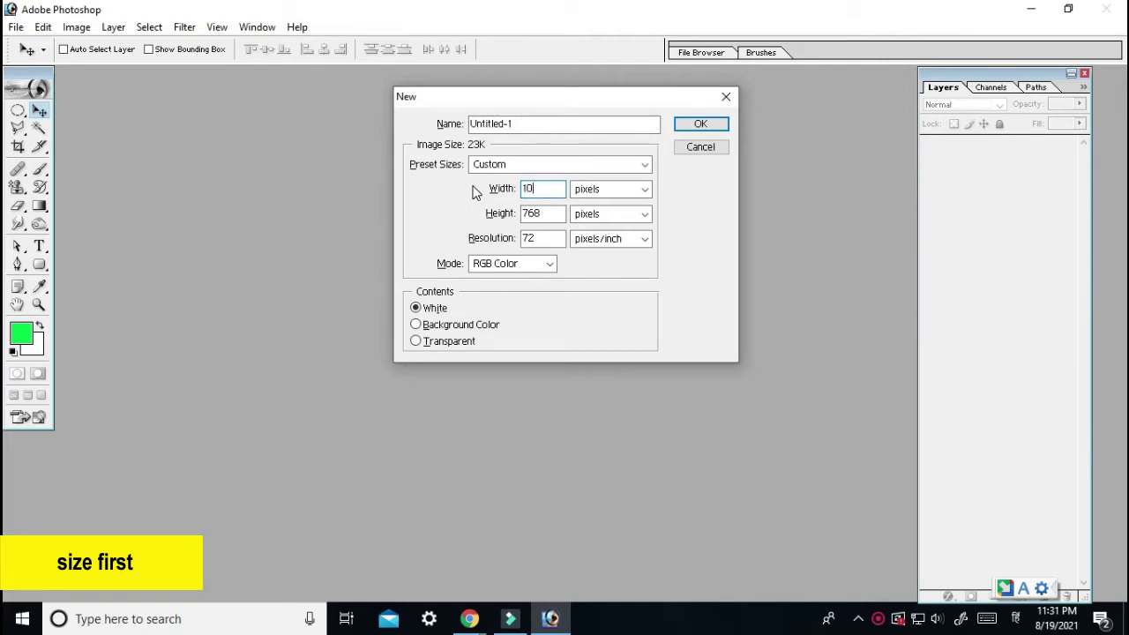
{"action": "key", "text": "Tab"}
{"action": "key", "text": "Tab"}
{"action": "type", "text": "10"}
{"action": "key", "text": "Tab"}
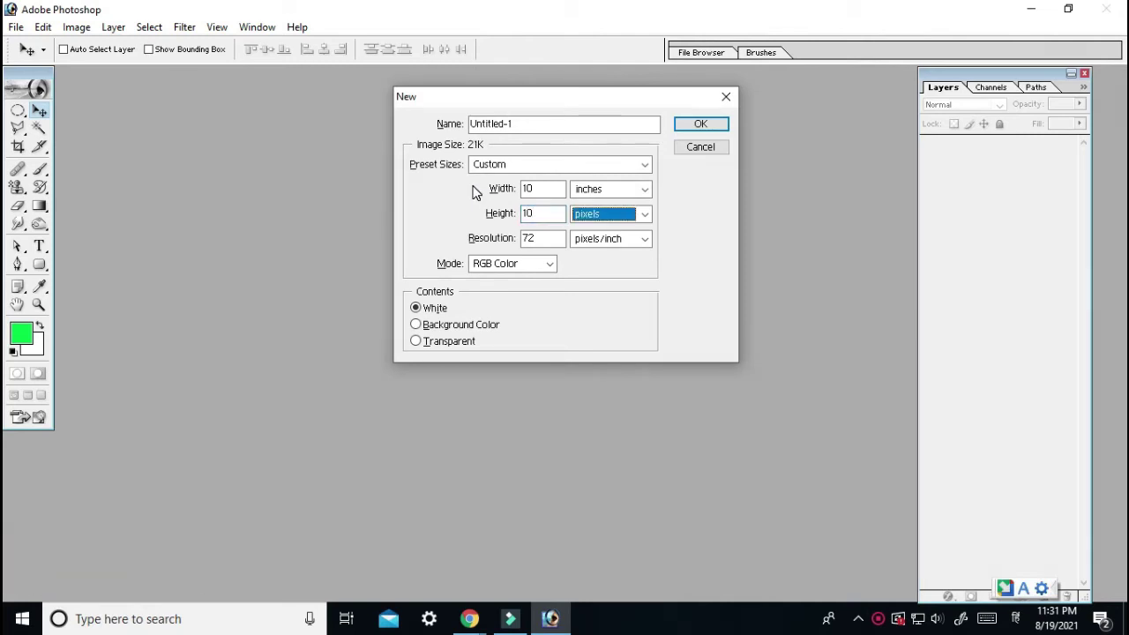
{"action": "key", "text": "Tab"}
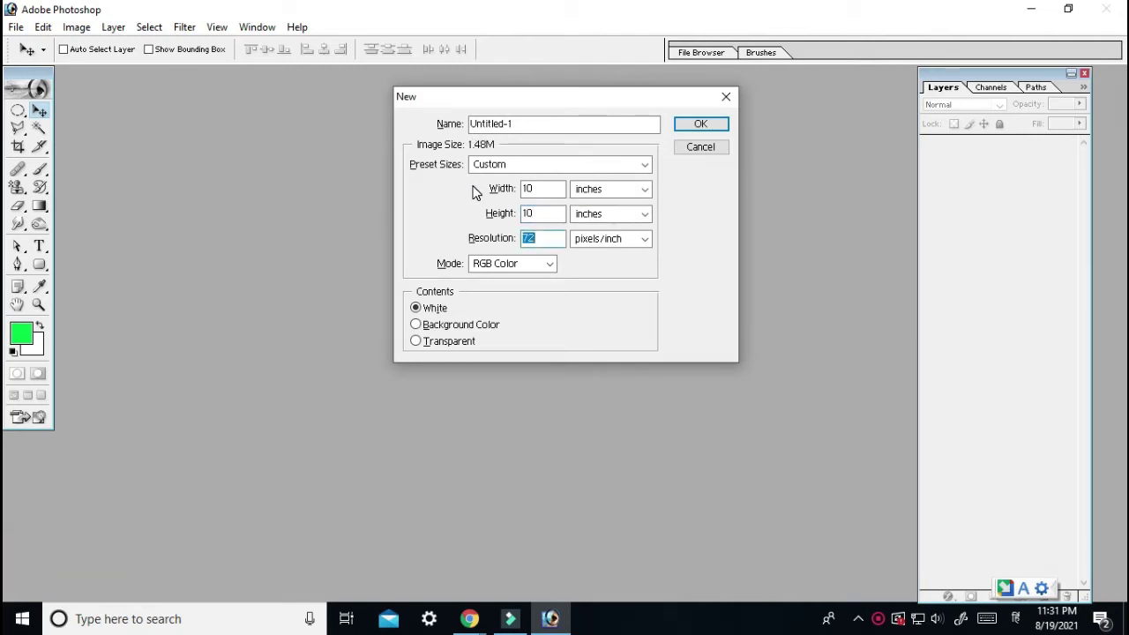
{"action": "type", "text": "300"}
{"action": "key", "text": "Return"}
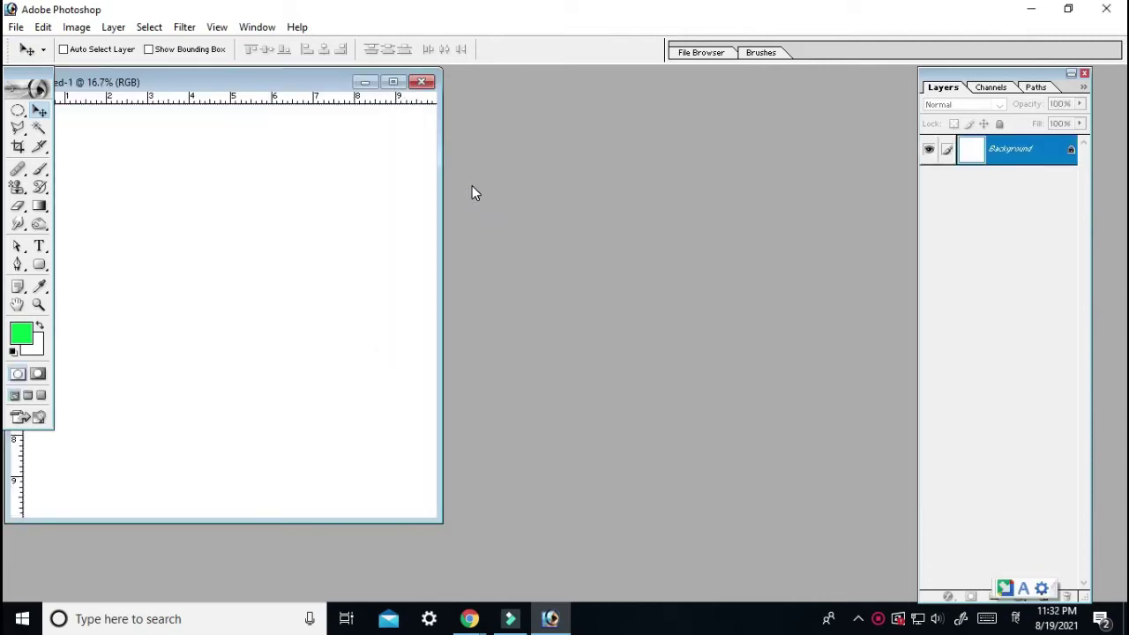
Open the WhatsApp logo image Untitled-1 copy.png
{"action": "left_click_drag", "start_coordinate": [255, 77], "coordinate": [517, 102]}
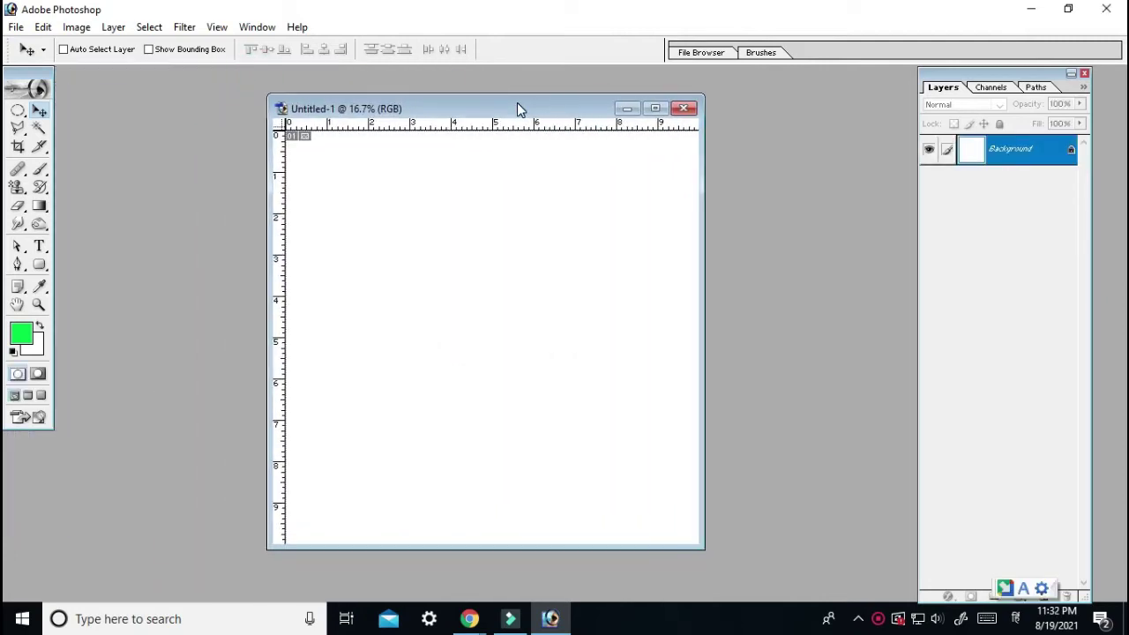
{"action": "key", "text": "ctrl+o"}
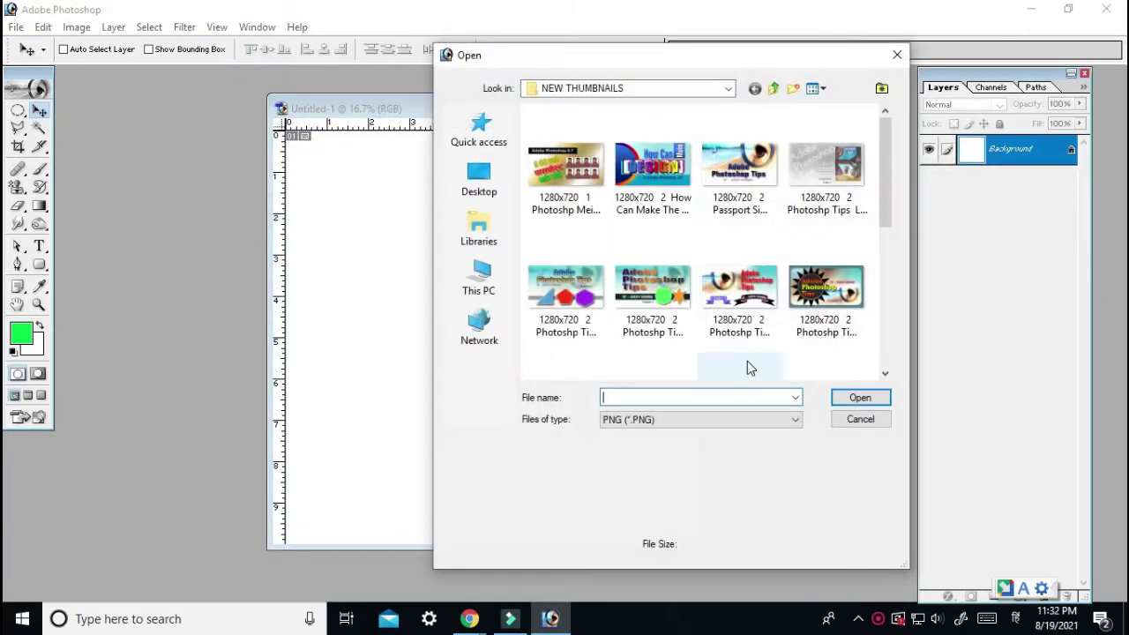
{"action": "left_click_drag", "start_coordinate": [886, 194], "coordinate": [885, 340]}
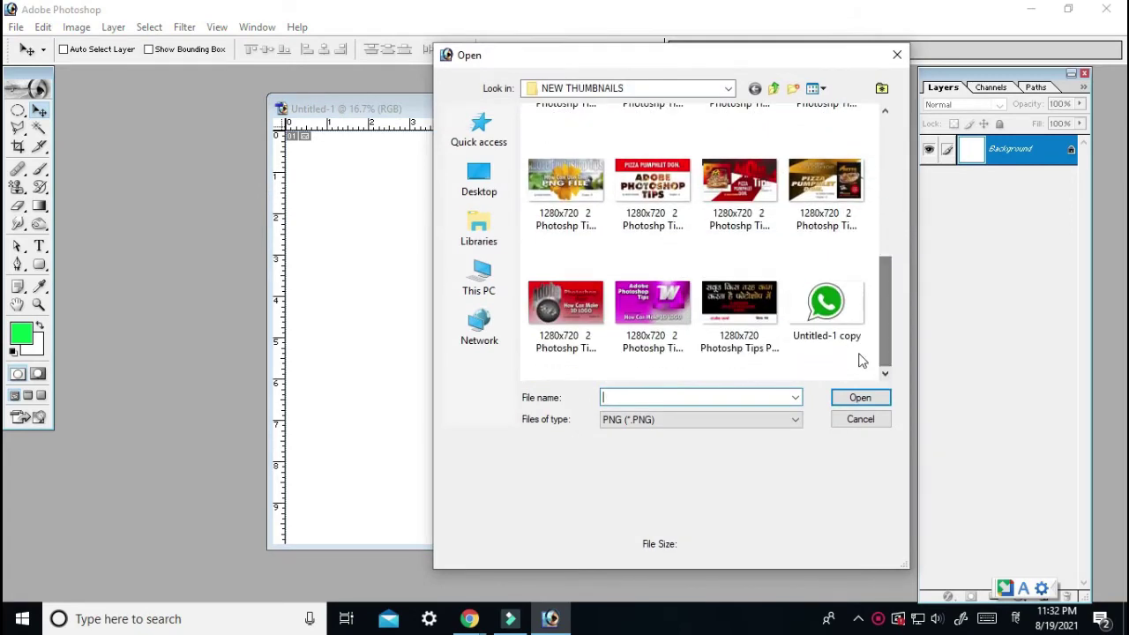
{"action": "left_click", "coordinate": [829, 319]}
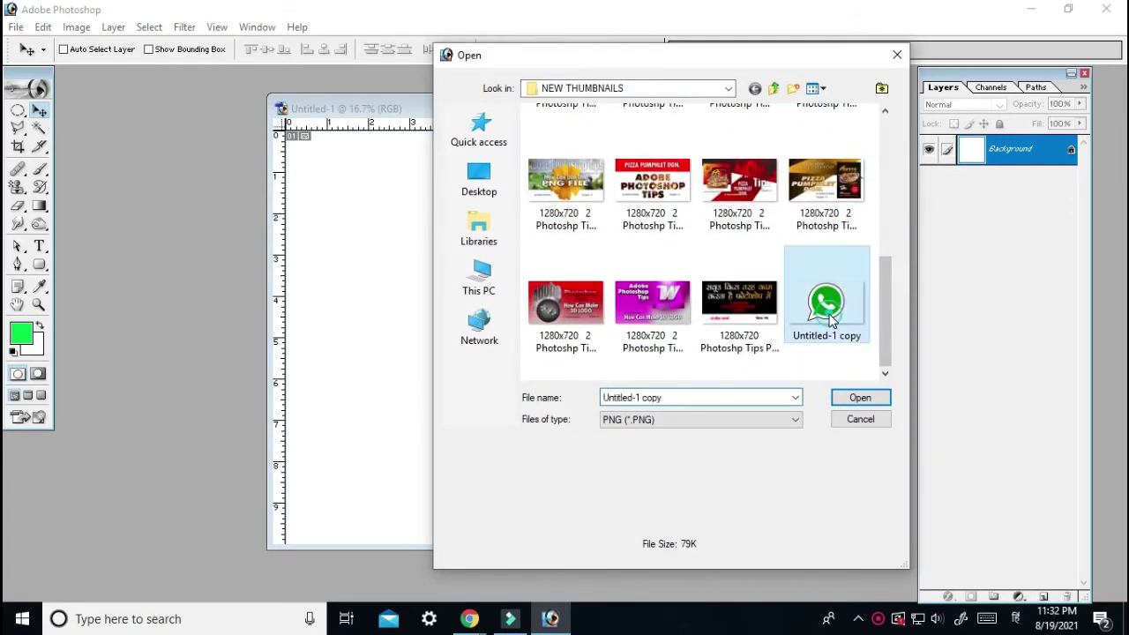
{"action": "left_click", "coordinate": [861, 398]}
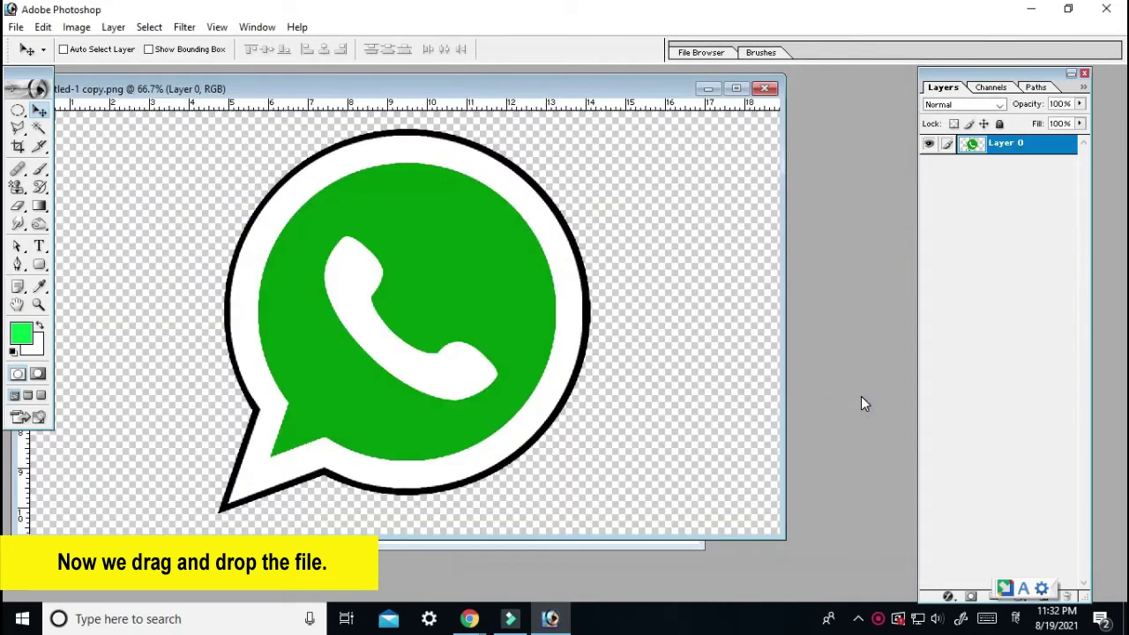
Drag the WhatsApp logo into Untitled-1 as a new layer and close the PNG without saving
{"action": "left_click_drag", "start_coordinate": [421, 322], "coordinate": [514, 318]}
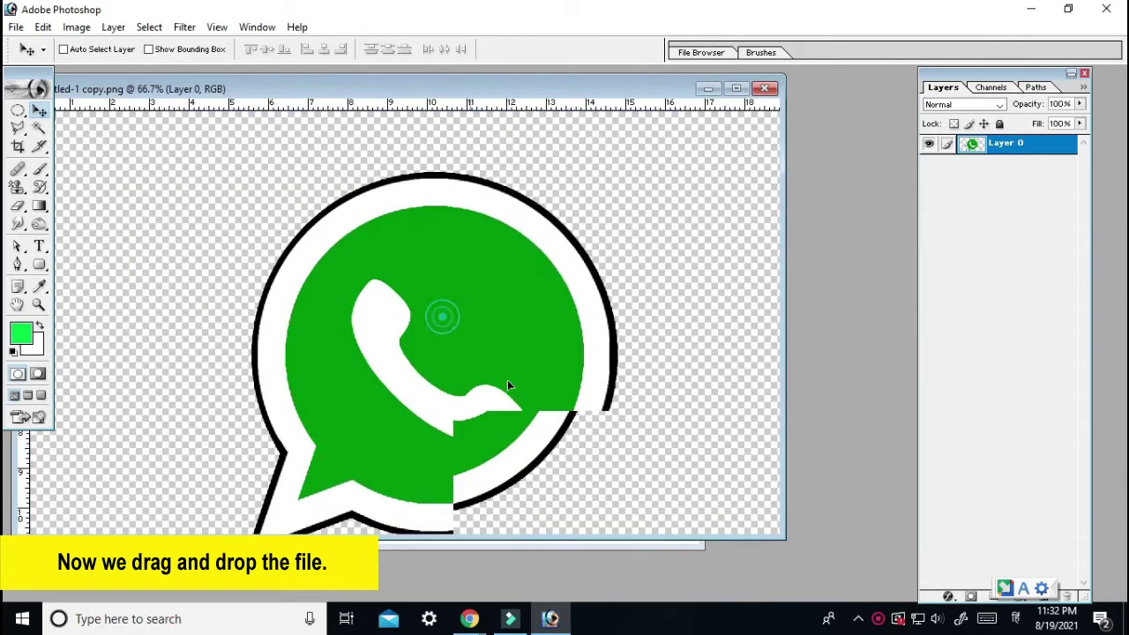
{"action": "left_click_drag", "start_coordinate": [555, 93], "coordinate": [161, 146]}
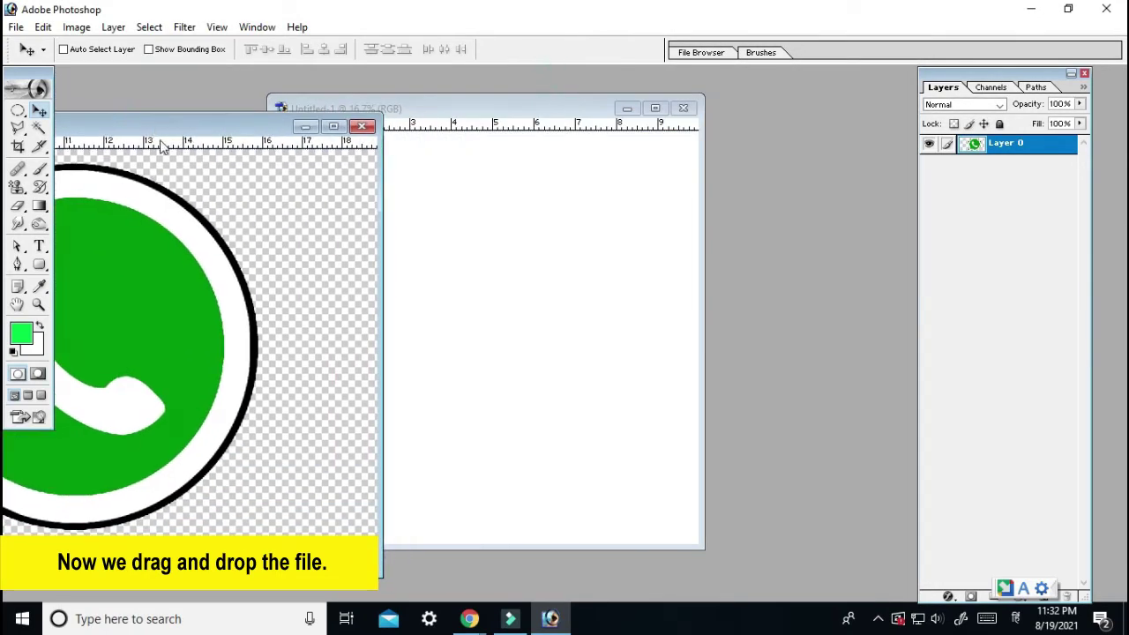
{"action": "left_click_drag", "start_coordinate": [219, 328], "coordinate": [580, 307]}
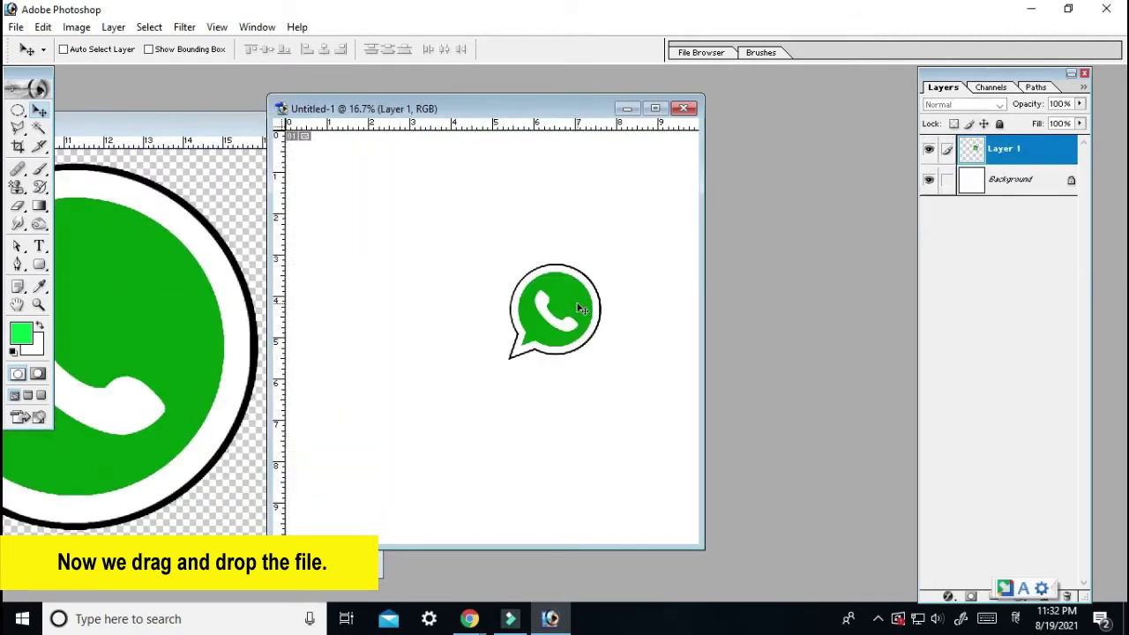
{"action": "left_click", "coordinate": [209, 205]}
{"action": "left_click", "coordinate": [361, 127]}
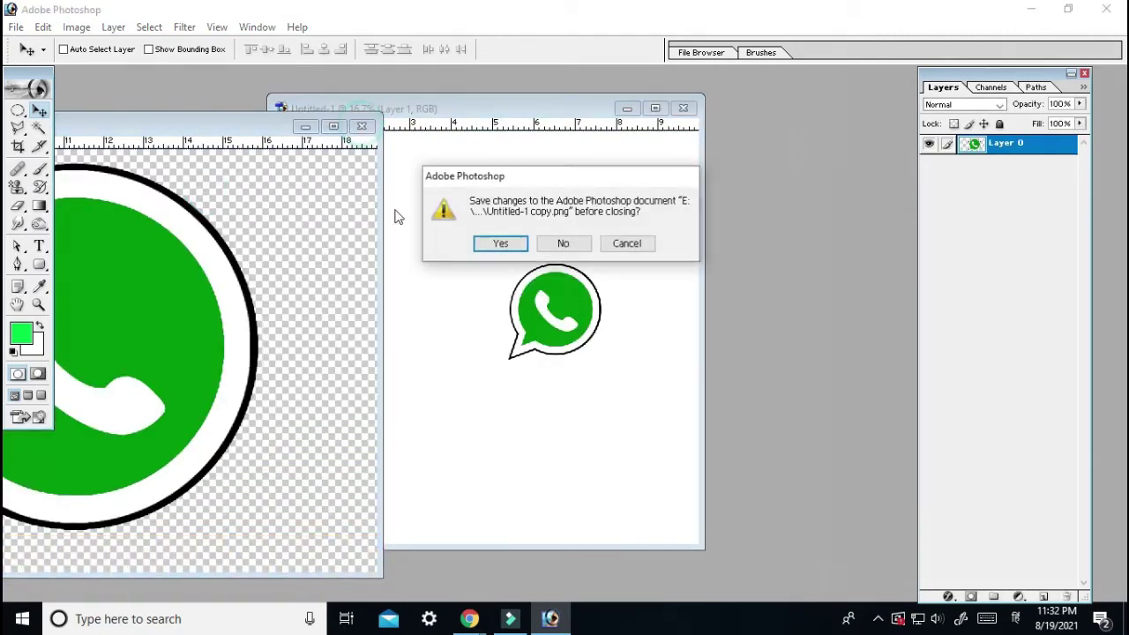
{"action": "left_click", "coordinate": [562, 243]}
Scale the logo layer to about 244% and move it left and down toward centre
{"action": "right_click", "coordinate": [543, 323]}
{"action": "left_click", "coordinate": [569, 343]}
{"action": "key", "text": "ctrl+t"}
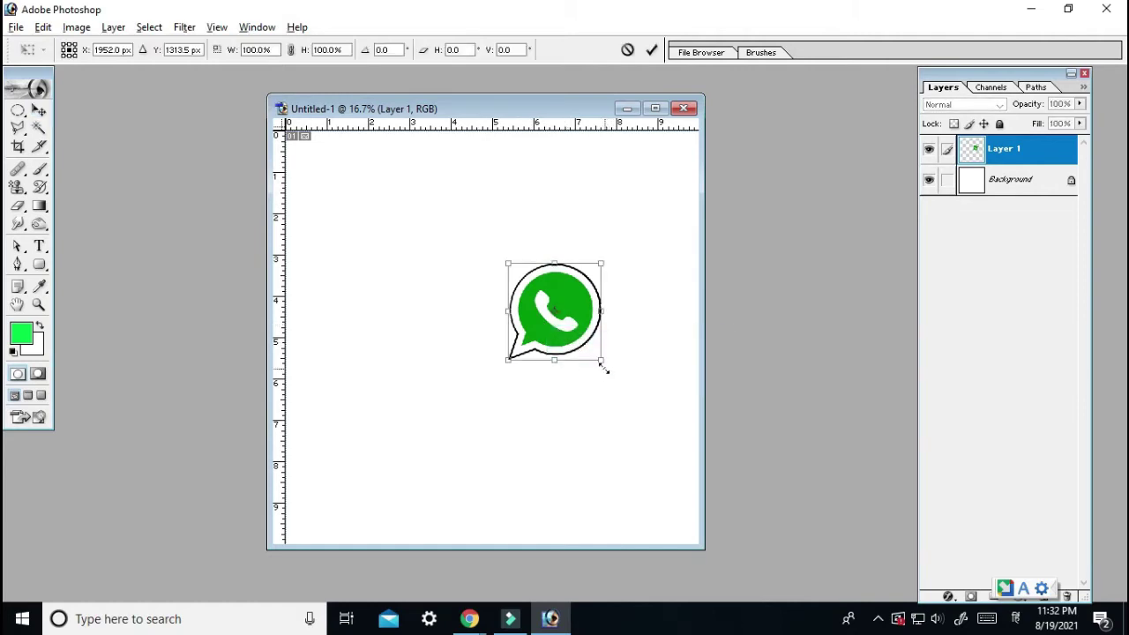
{"action": "left_click_drag", "start_coordinate": [603, 362], "coordinate": [635, 445]}
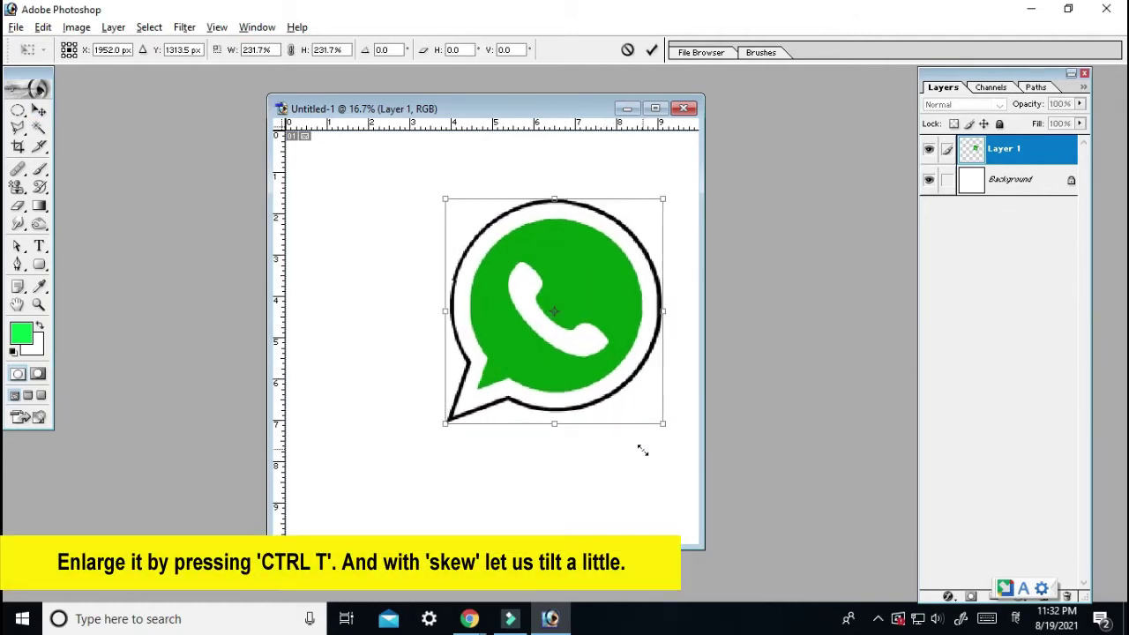
{"action": "left_click_drag", "start_coordinate": [599, 368], "coordinate": [540, 396]}
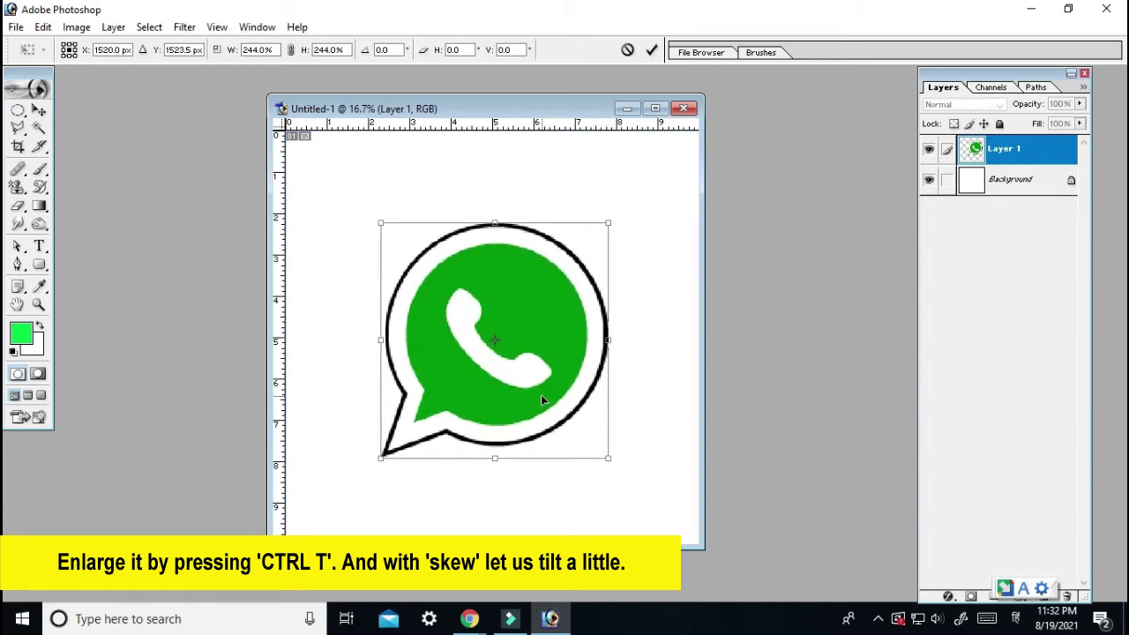
Skew the logo's right edge by about -4.8°, commit the transform, and zoom in
{"action": "right_click", "coordinate": [587, 448]}
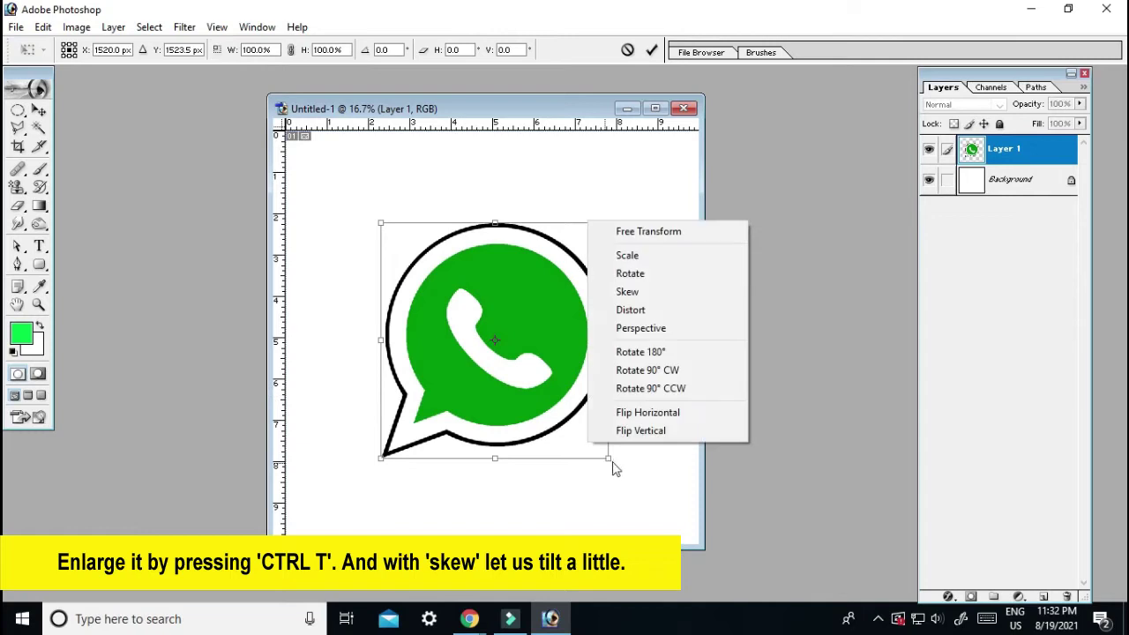
{"action": "left_click", "coordinate": [626, 294]}
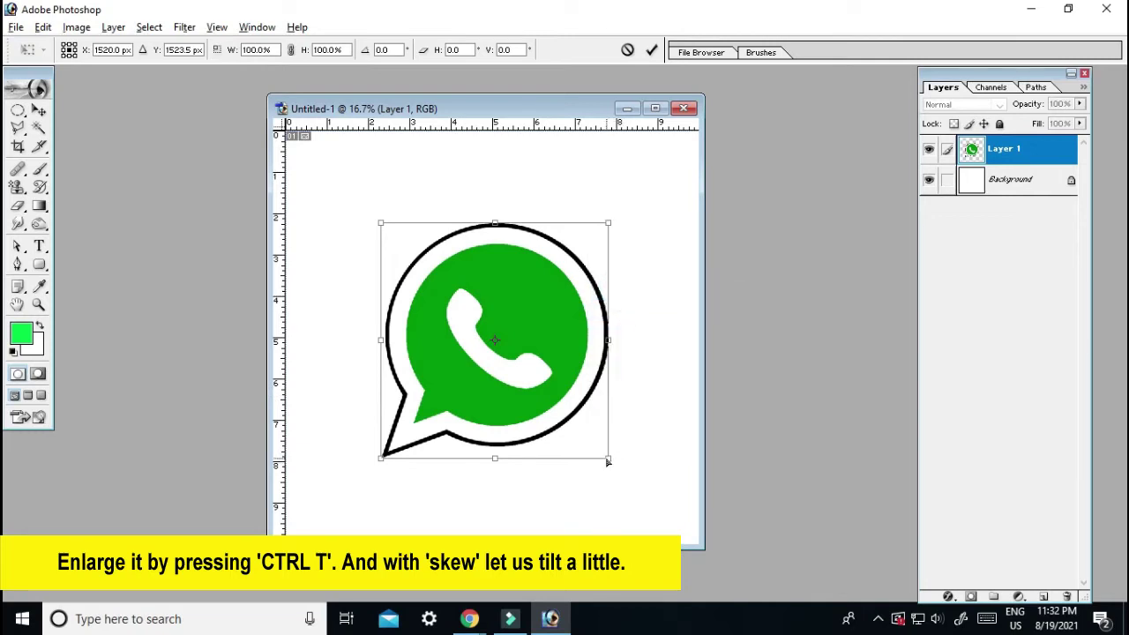
{"action": "left_click_drag", "start_coordinate": [608, 461], "coordinate": [604, 480]}
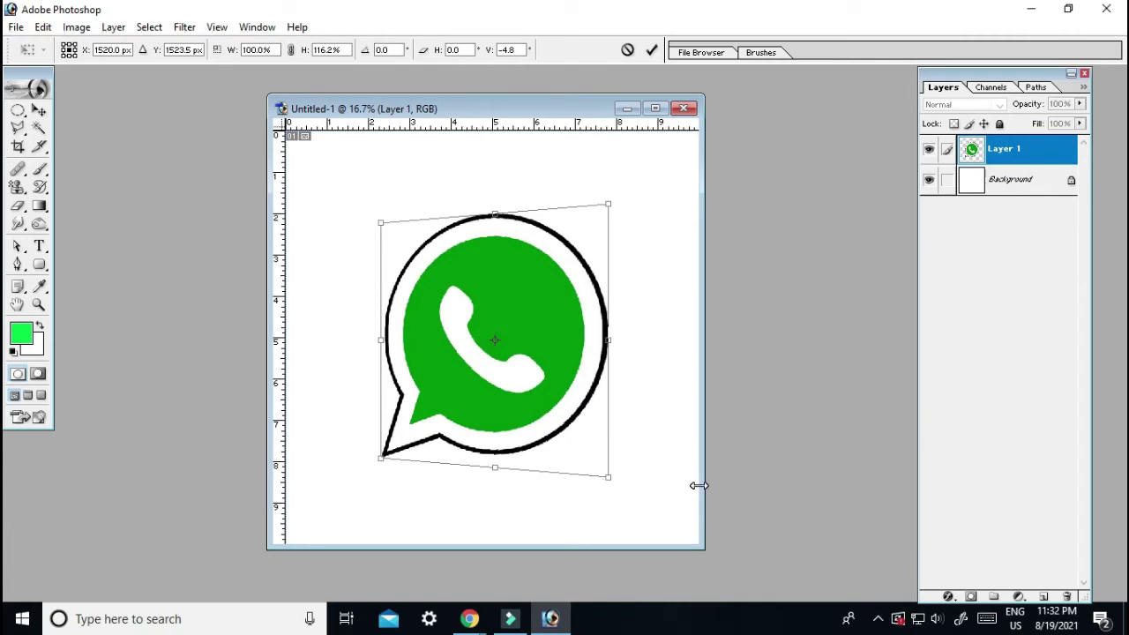
{"action": "key", "text": "Return"}
{"action": "key", "text": "z"}
{"action": "key", "text": "f"}
{"action": "mouse_move", "coordinate": [396, 156]}
{"action": "left_mouse_down"}
{"action": "mouse_move", "coordinate": [706, 528]}
{"action": "mouse_move", "coordinate": [755, 505]}
{"action": "left_mouse_up"}
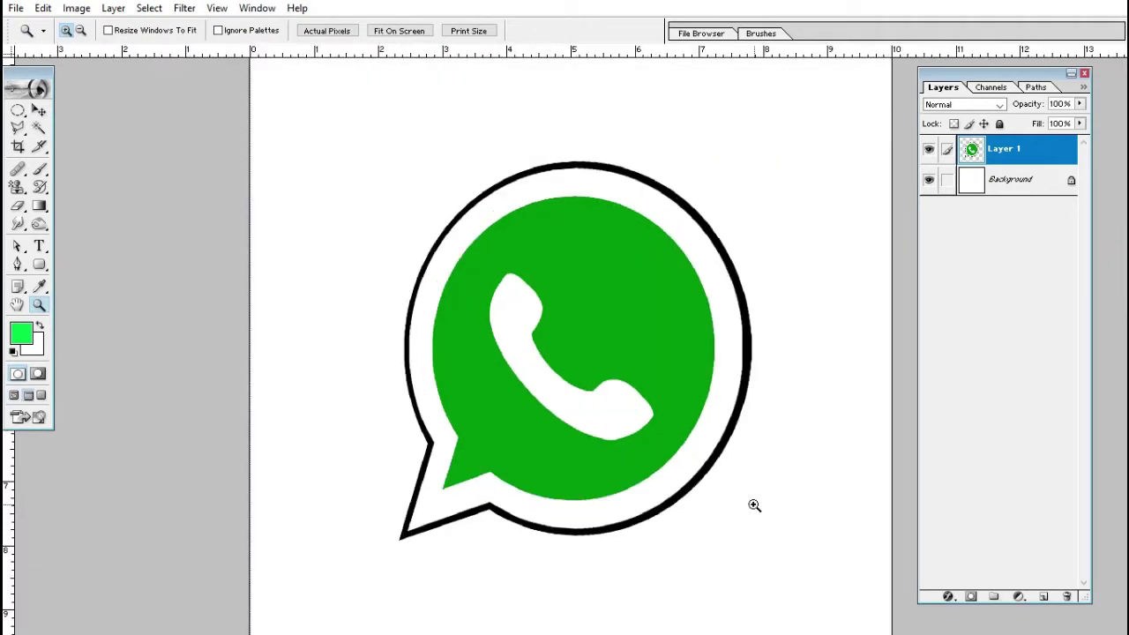
Copy the logo's black outline and white ring from Layer 1 onto their own layers
{"action": "key", "text": "w"}
{"action": "left_click", "coordinate": [745, 323]}
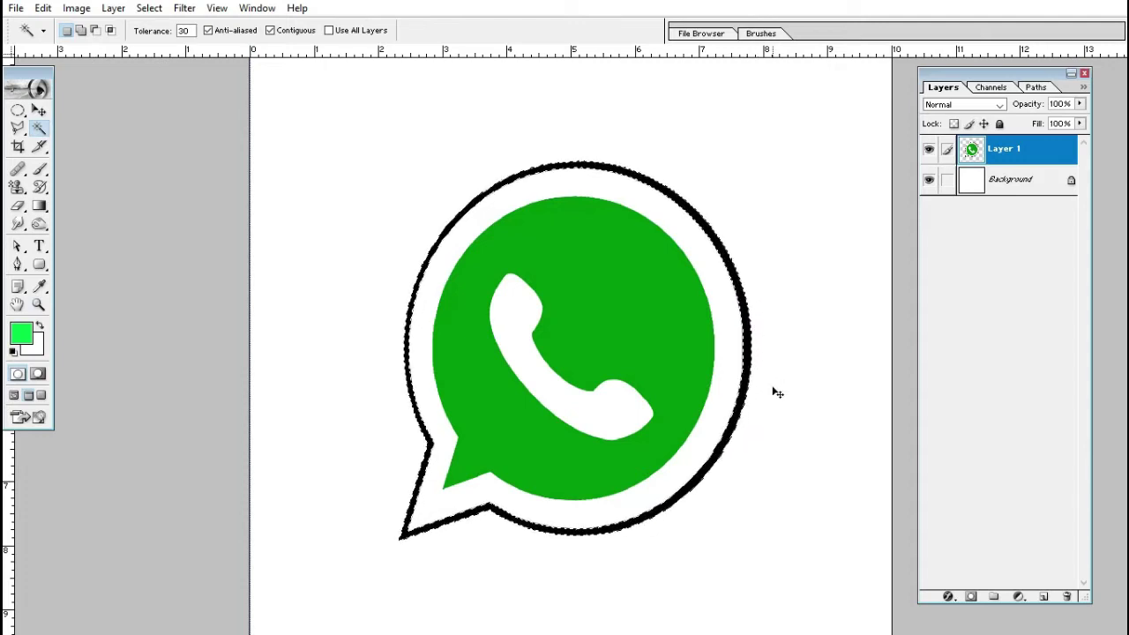
{"action": "key", "text": "ctrl+j"}
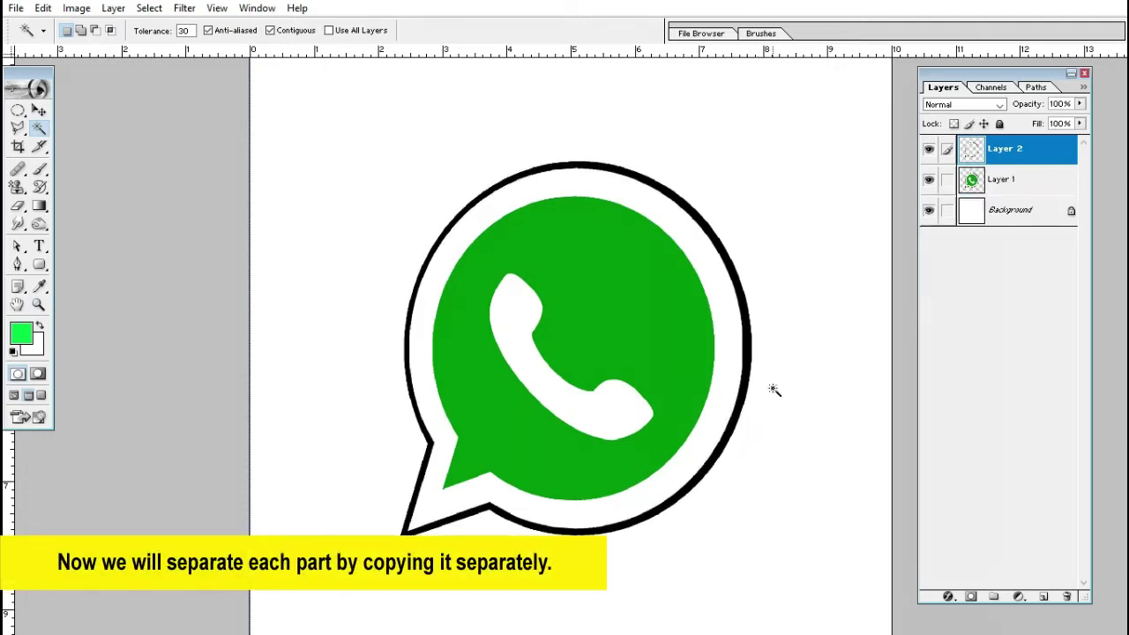
{"action": "key", "text": "v"}
{"action": "right_click", "coordinate": [597, 335]}
{"action": "left_click", "coordinate": [631, 345]}
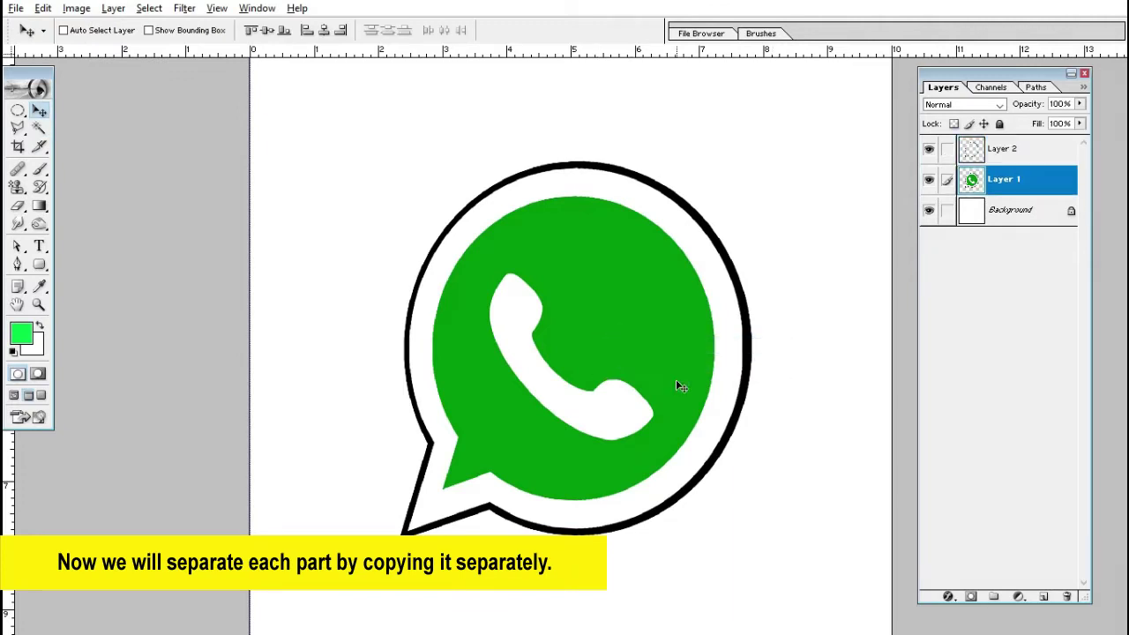
{"action": "key", "text": "w"}
{"action": "left_click", "coordinate": [719, 306]}
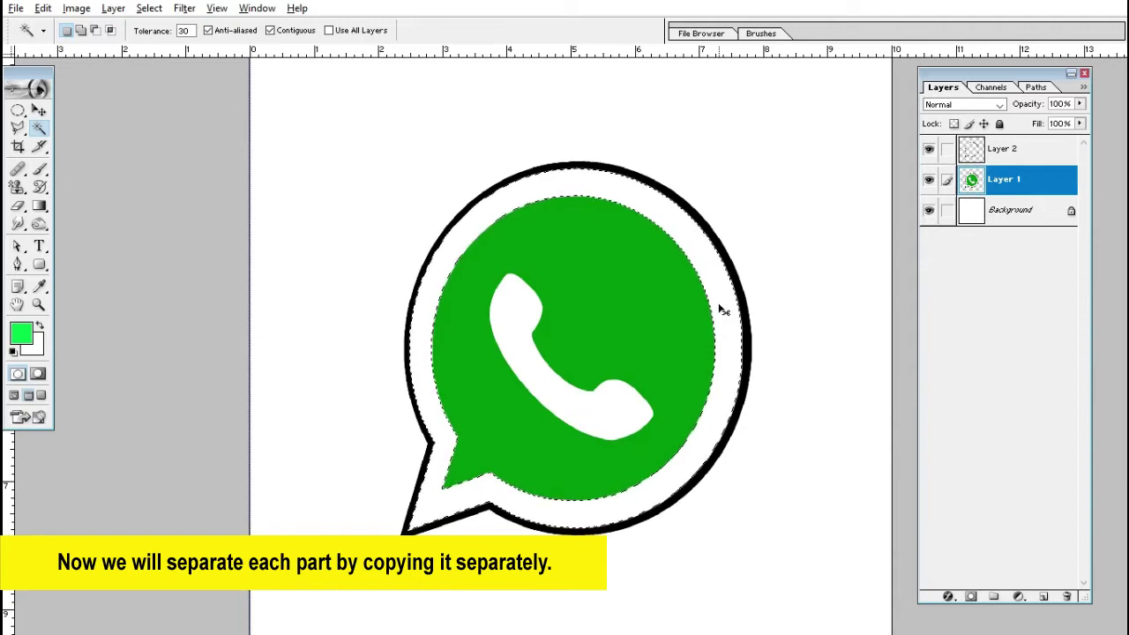
{"action": "key", "text": "ctrl+j"}
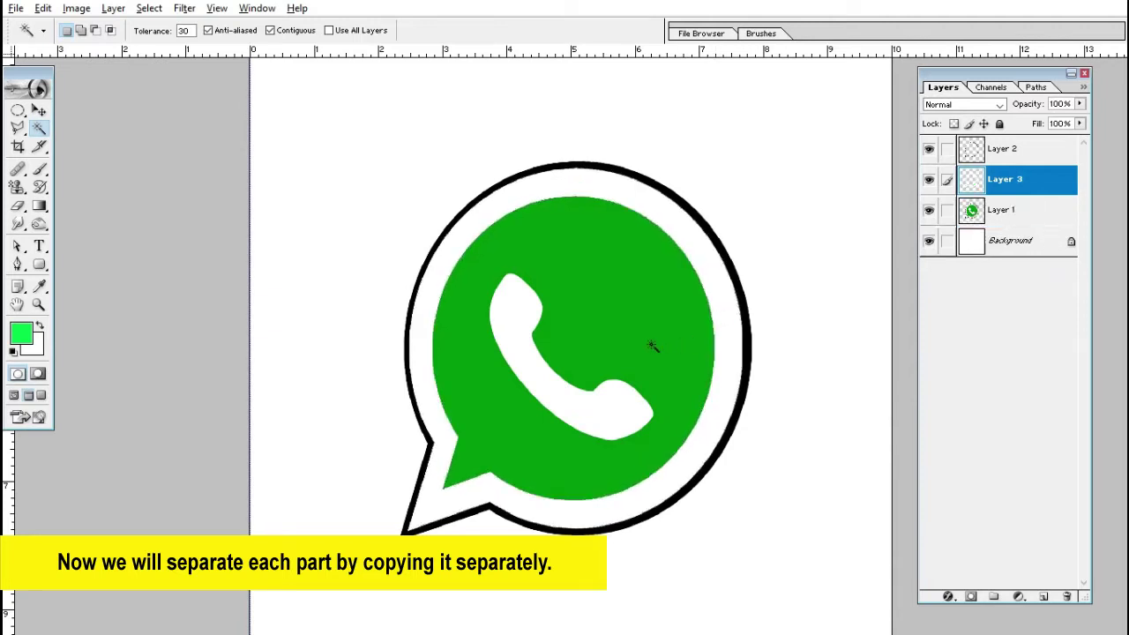
Copy the green circle from Layer 1 onto its own layer, Layer 4
{"action": "right_click", "coordinate": [637, 349]}
{"action": "key", "text": "Escape"}
{"action": "key", "text": "v"}
{"action": "right_click", "coordinate": [646, 351]}
{"action": "left_click", "coordinate": [672, 373]}
{"action": "key", "text": "w"}
{"action": "left_click", "coordinate": [654, 353]}
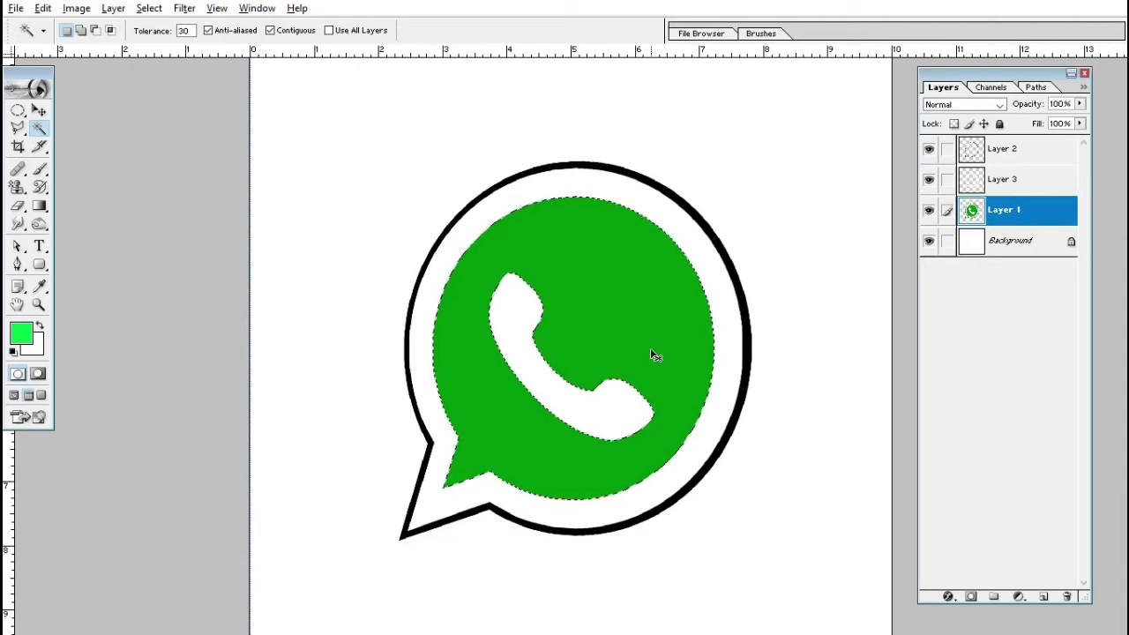
{"action": "key", "text": "ctrl+j"}
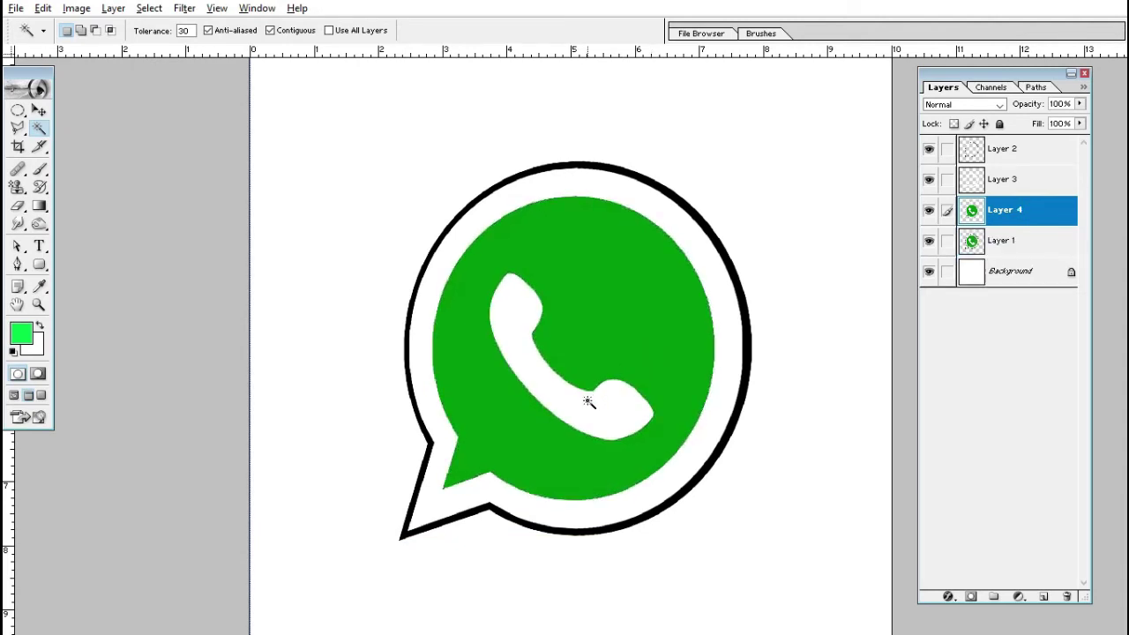
Copy the white phone handset from Layer 1 onto its own layer, Layer 5
{"action": "right_click", "coordinate": [583, 410]}
{"action": "key", "text": "Escape"}
{"action": "key", "text": "v"}
{"action": "right_click", "coordinate": [594, 421]}
{"action": "left_click", "coordinate": [610, 424]}
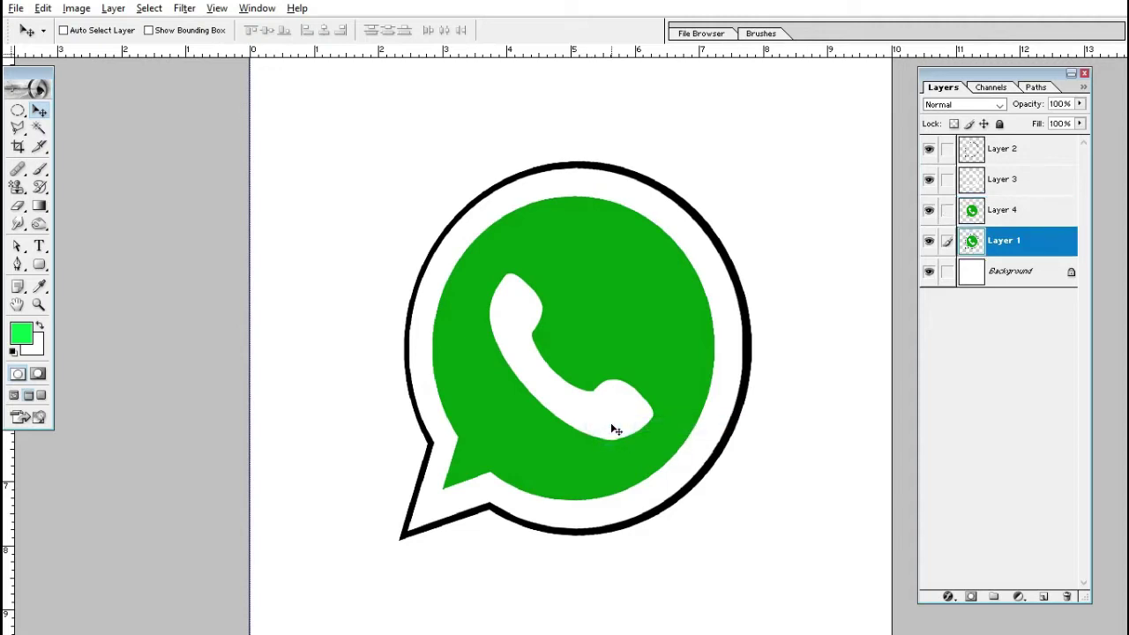
{"action": "key", "text": "w"}
{"action": "left_click", "coordinate": [605, 420]}
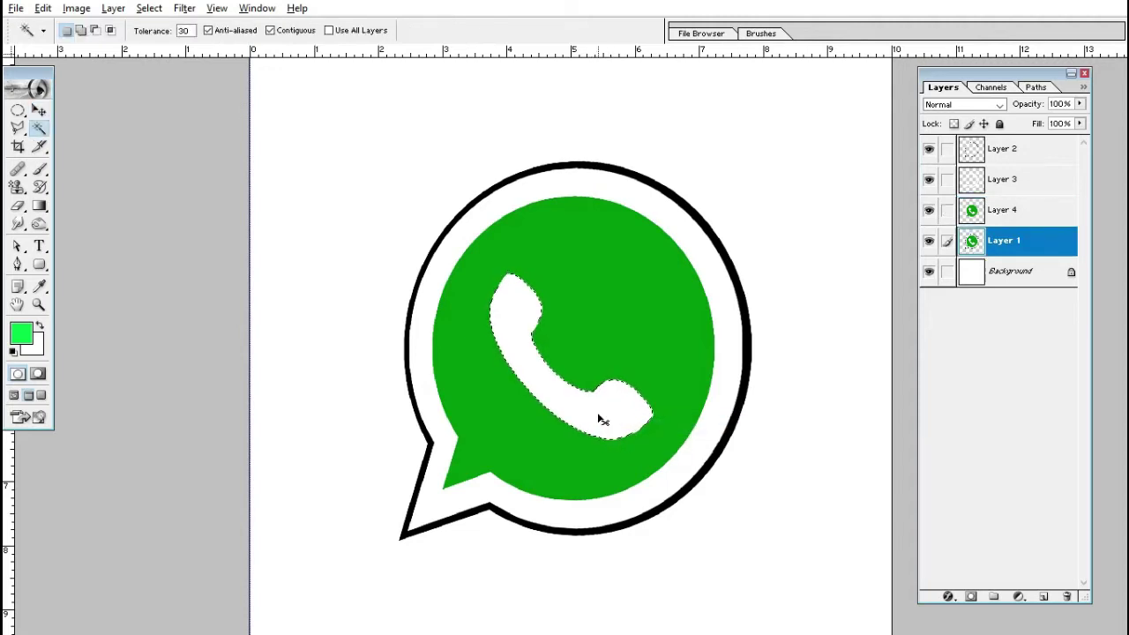
{"action": "key", "text": "ctrl+j"}
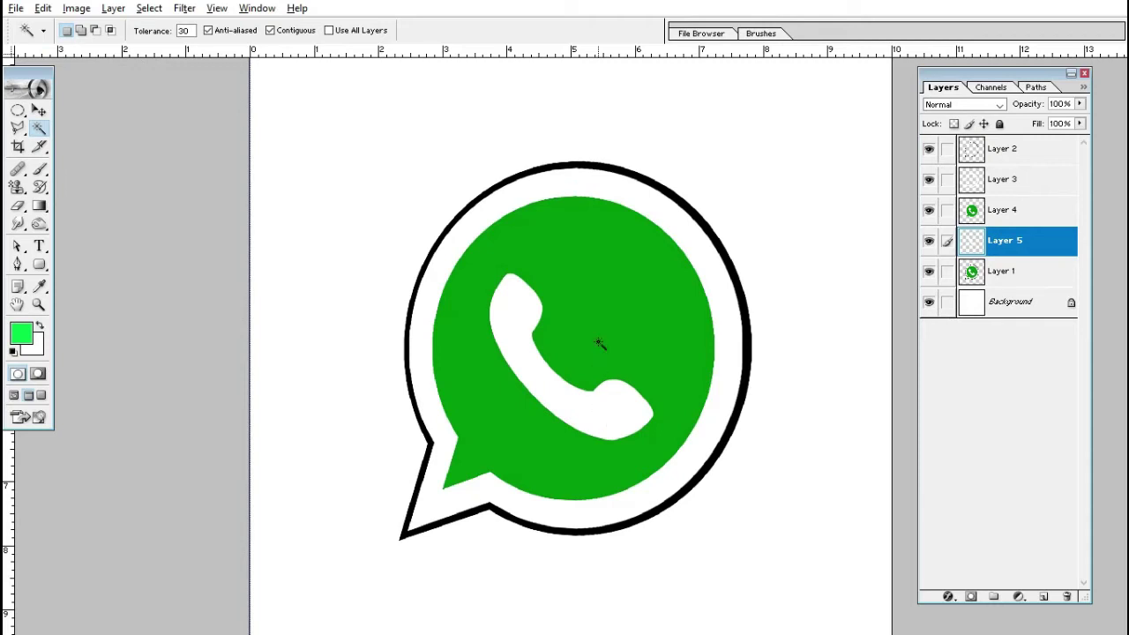
Move the logo higher and stack offset duplicates of the black outline layer
{"action": "key", "text": "v"}
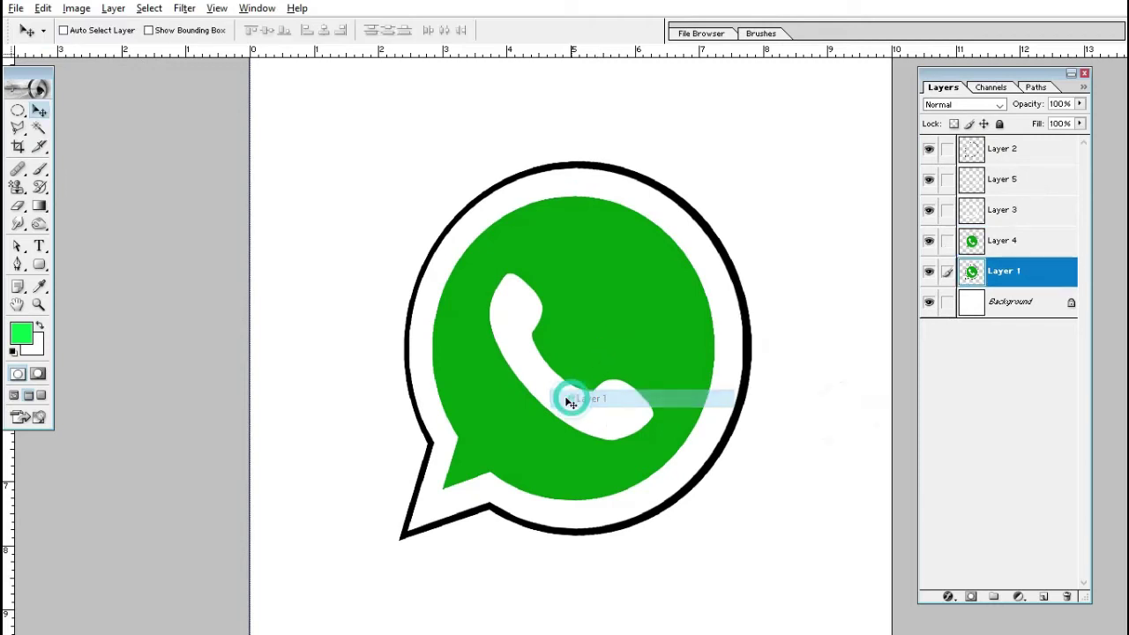
{"action": "mouse_move", "coordinate": [570, 396]}
{"action": "left_mouse_down"}
{"action": "mouse_move", "coordinate": [640, 333]}
{"action": "mouse_move", "coordinate": [831, 512]}
{"action": "mouse_move", "coordinate": [518, 485]}
{"action": "mouse_move", "coordinate": [651, 429]}
{"action": "left_mouse_up"}
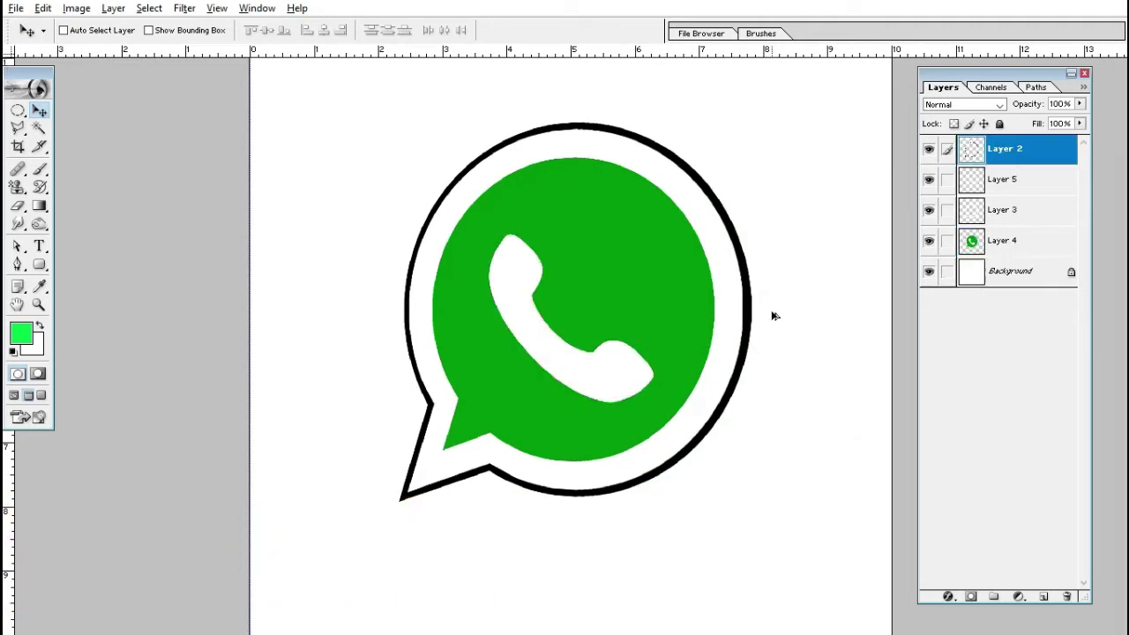
{"action": "key", "text": "ctrl+j"}
{"action": "key", "text": "ctrl+j"}
{"action": "key", "text": "ctrl+j"}
{"action": "key", "text": "ctrl+j"}
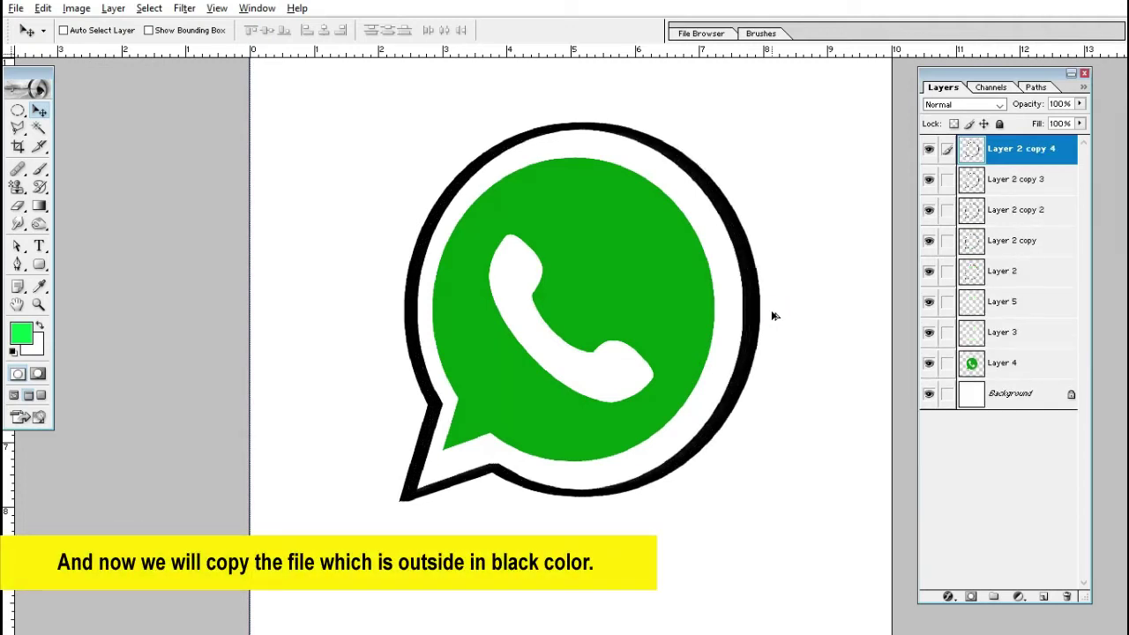
{"action": "key", "text": "ctrl+j"}
{"action": "key", "text": "ctrl+j"}
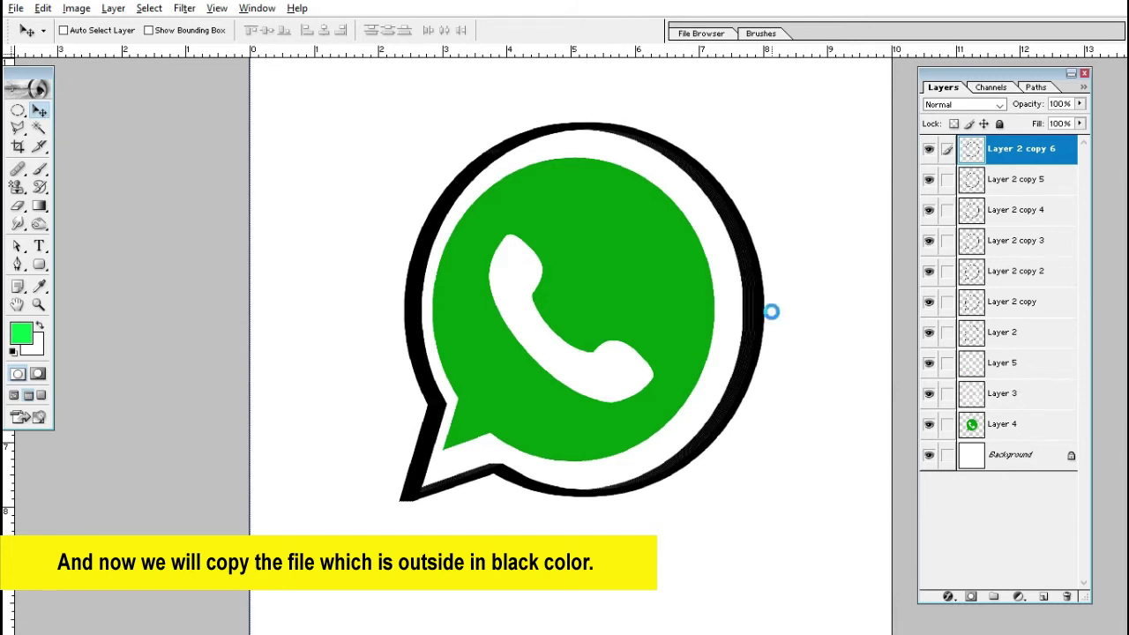
{"action": "key", "text": "ctrl+j"}
{"action": "key", "text": "ctrl+j"}
{"action": "key", "text": "ctrl+j"}
{"action": "key", "text": "ctrl+j"}
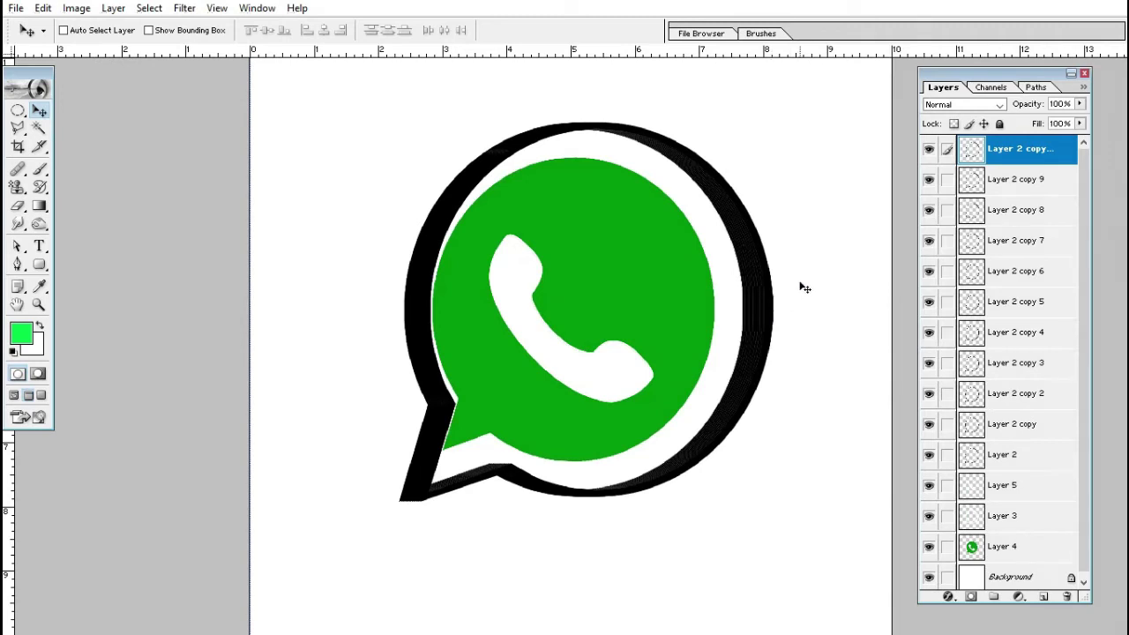
Link Layer 2 through Layer 2 copy 9 and merge them into one layer
{"action": "left_click", "coordinate": [946, 180]}
{"action": "left_click_drag", "start_coordinate": [946, 219], "coordinate": [950, 357]}
{"action": "left_click", "coordinate": [946, 362]}
{"action": "left_click", "coordinate": [946, 393]}
{"action": "left_click", "coordinate": [946, 424]}
{"action": "left_click", "coordinate": [947, 455]}
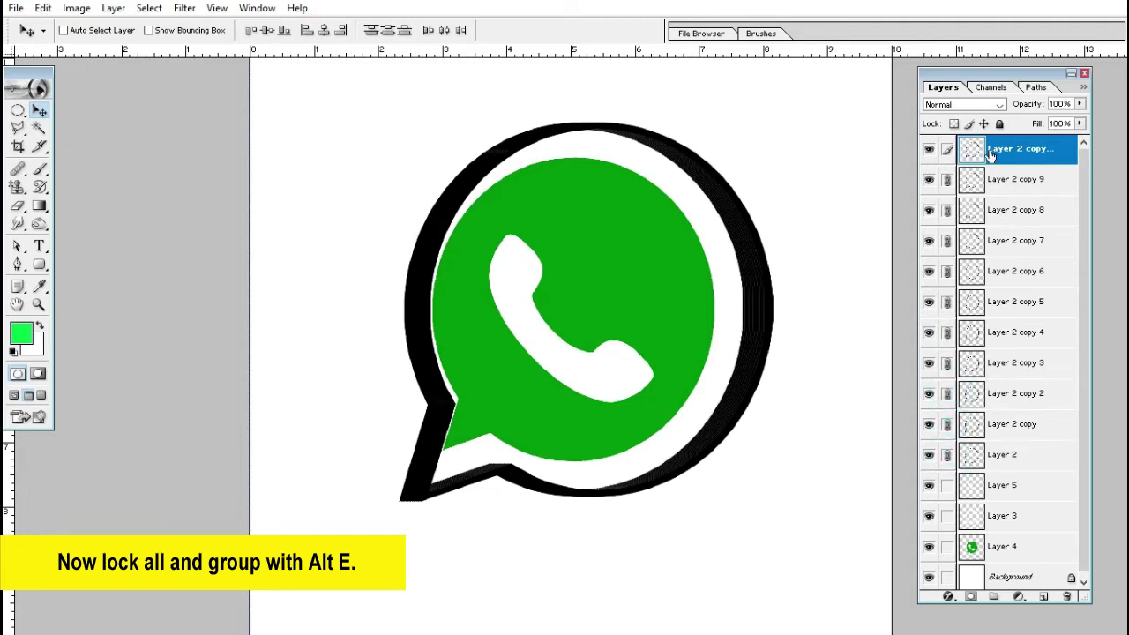
{"action": "left_click", "coordinate": [1018, 179]}
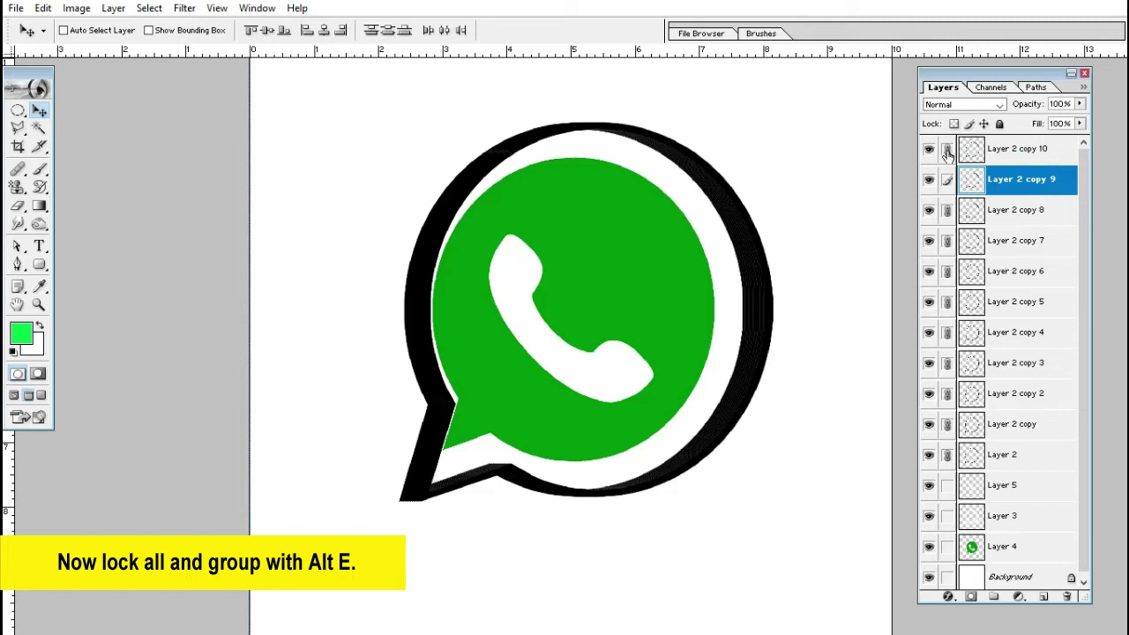
{"action": "left_click", "coordinate": [946, 153]}
{"action": "key", "text": "ctrl+e"}
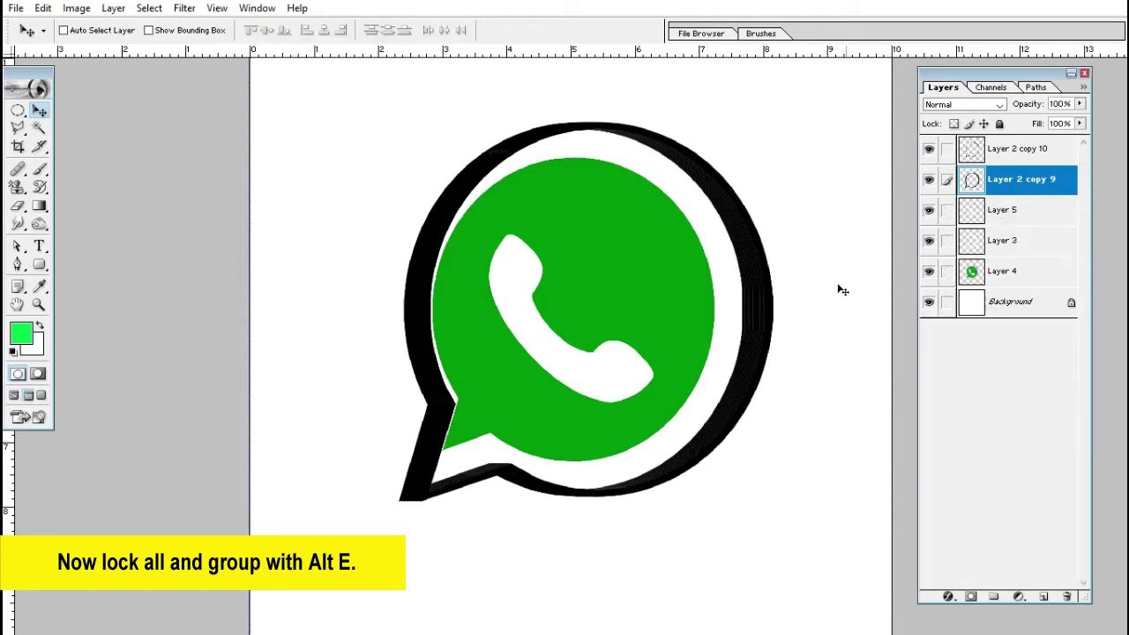
Load Layer 2 copy 9's outline shape as a selection
{"action": "right_click", "coordinate": [763, 356]}
{"action": "left_click", "coordinate": [762, 361]}
{"action": "key", "text": "alt+s"}
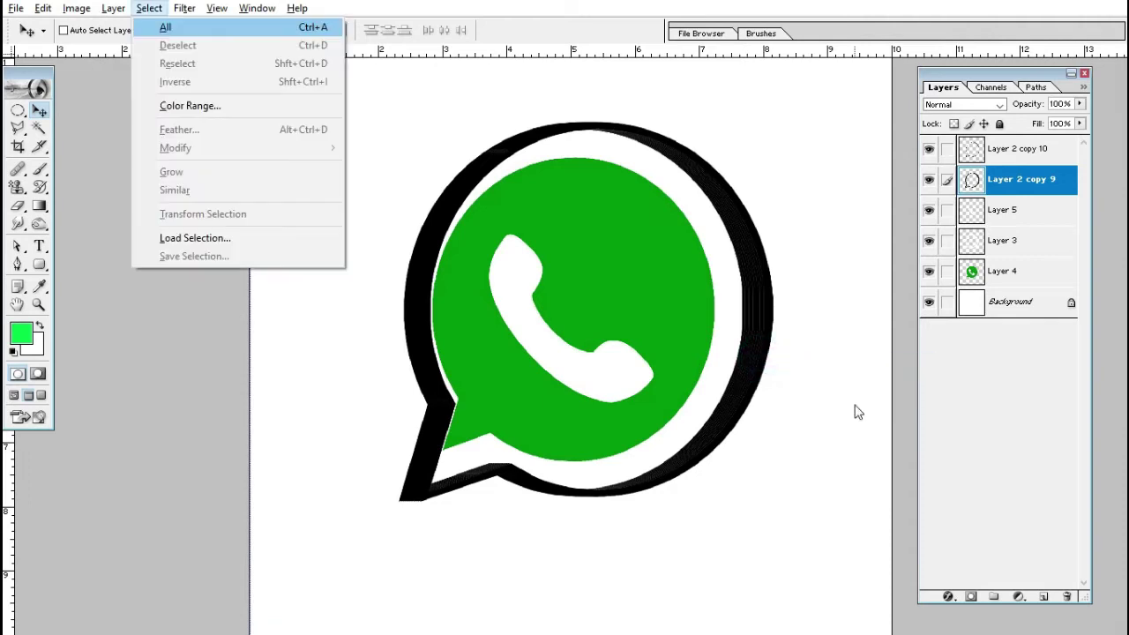
{"action": "key", "text": "o"}
{"action": "key", "text": "Return"}
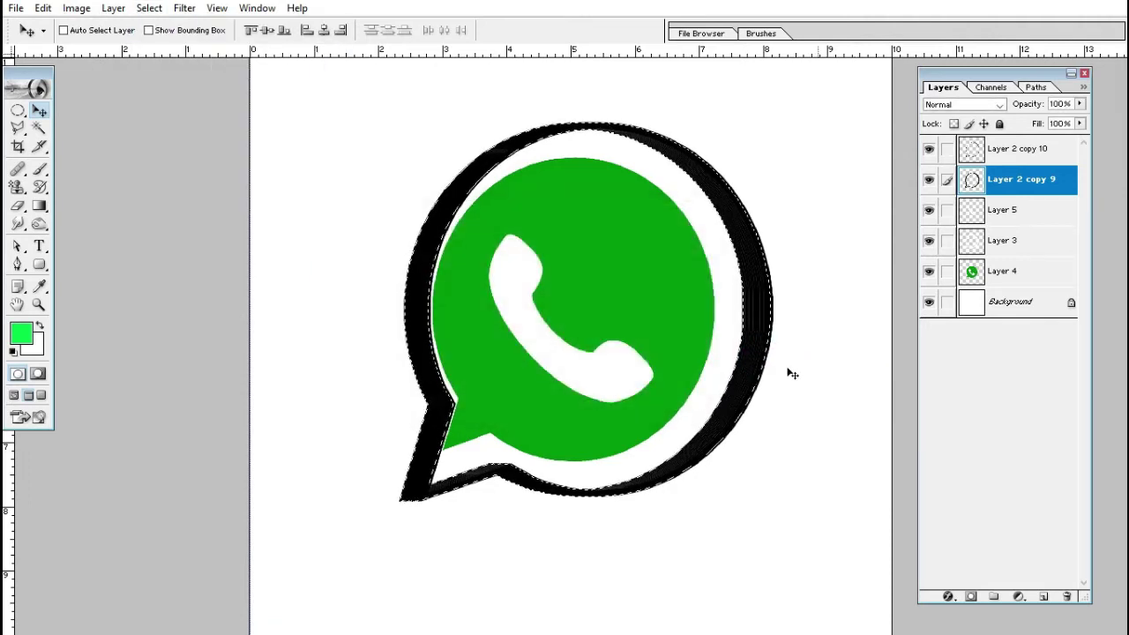
Build a custom gradient with stops at 26%, black at 46%, and 62%
{"action": "left_click", "coordinate": [39, 204]}
{"action": "left_click", "coordinate": [88, 31]}
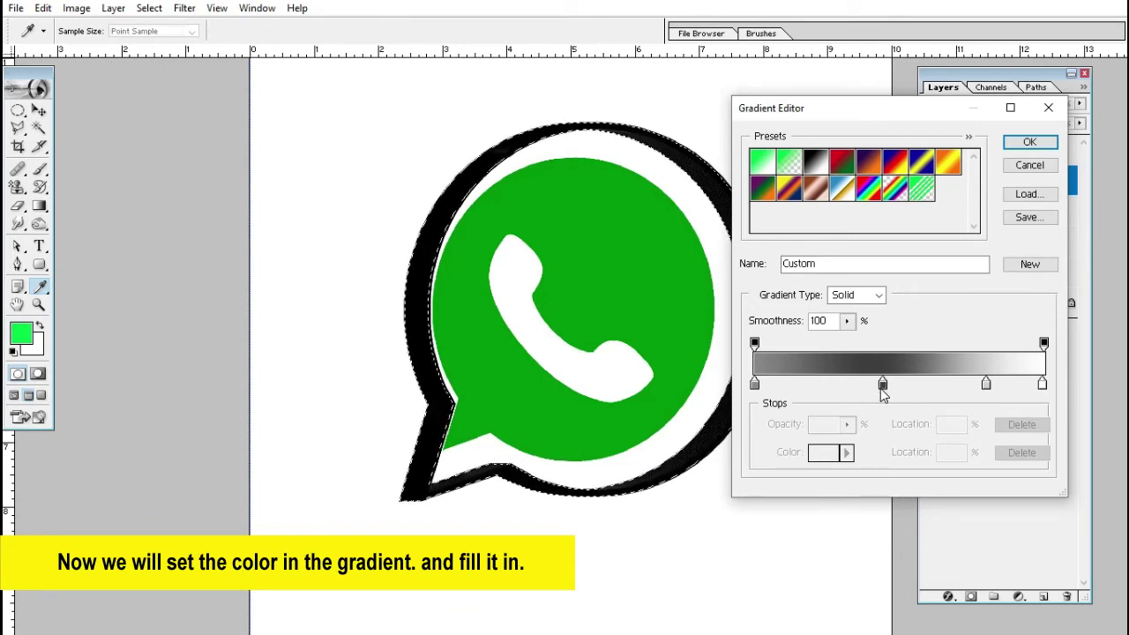
{"action": "left_click_drag", "start_coordinate": [882, 385], "coordinate": [828, 382]}
{"action": "left_click", "coordinate": [887, 386]}
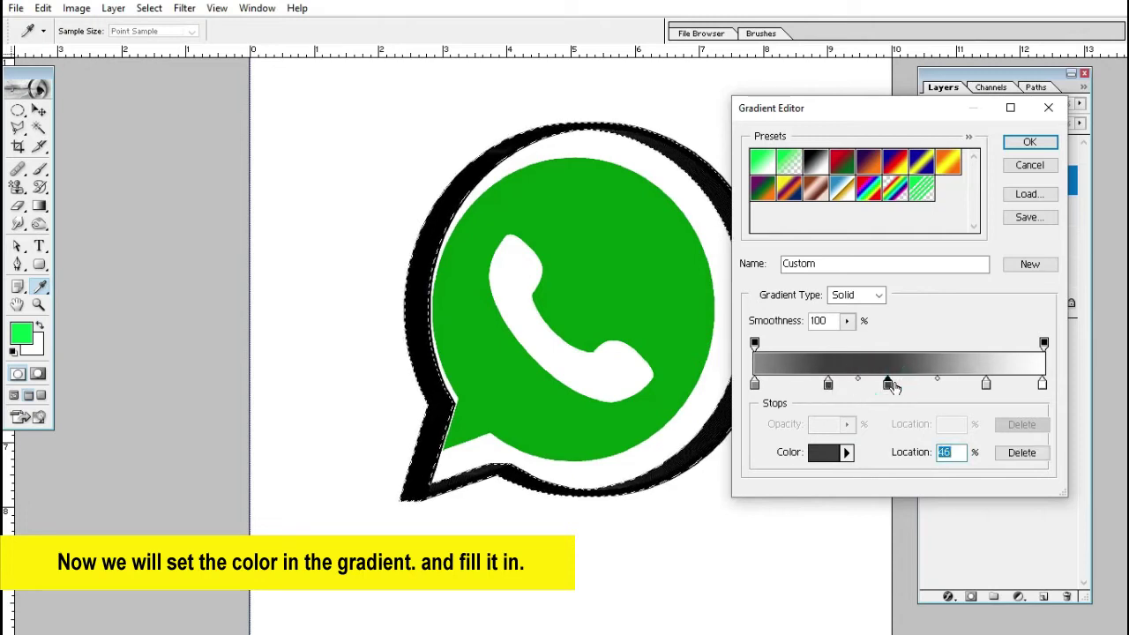
{"action": "left_click", "coordinate": [901, 388]}
{"action": "left_click_drag", "start_coordinate": [901, 385], "coordinate": [934, 385]}
{"action": "left_click", "coordinate": [888, 384]}
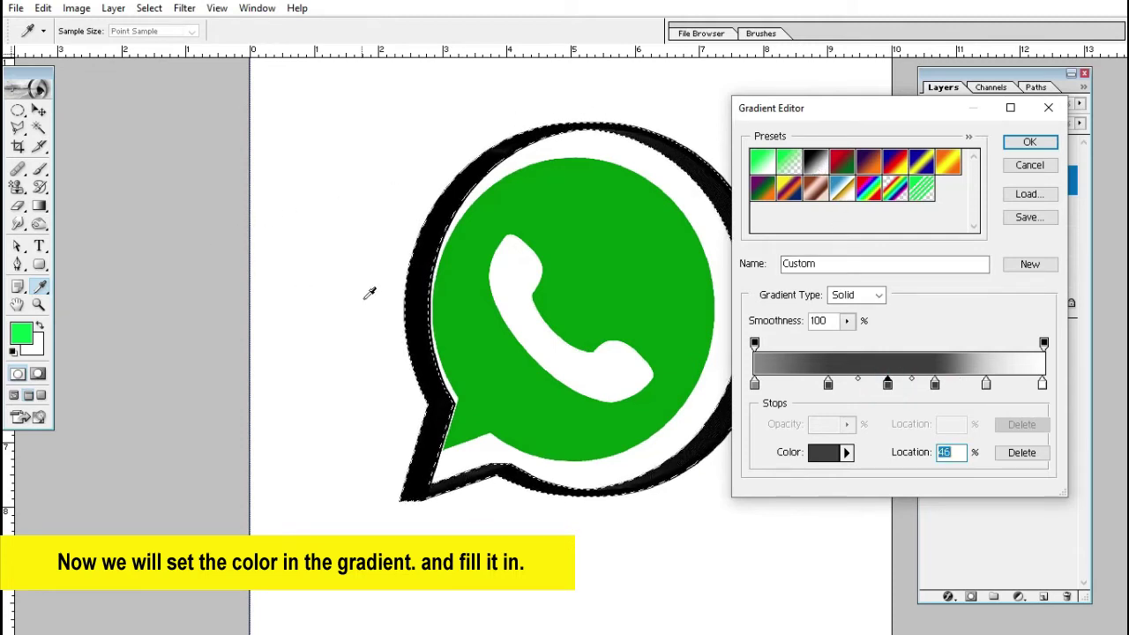
{"action": "left_click", "coordinate": [422, 302]}
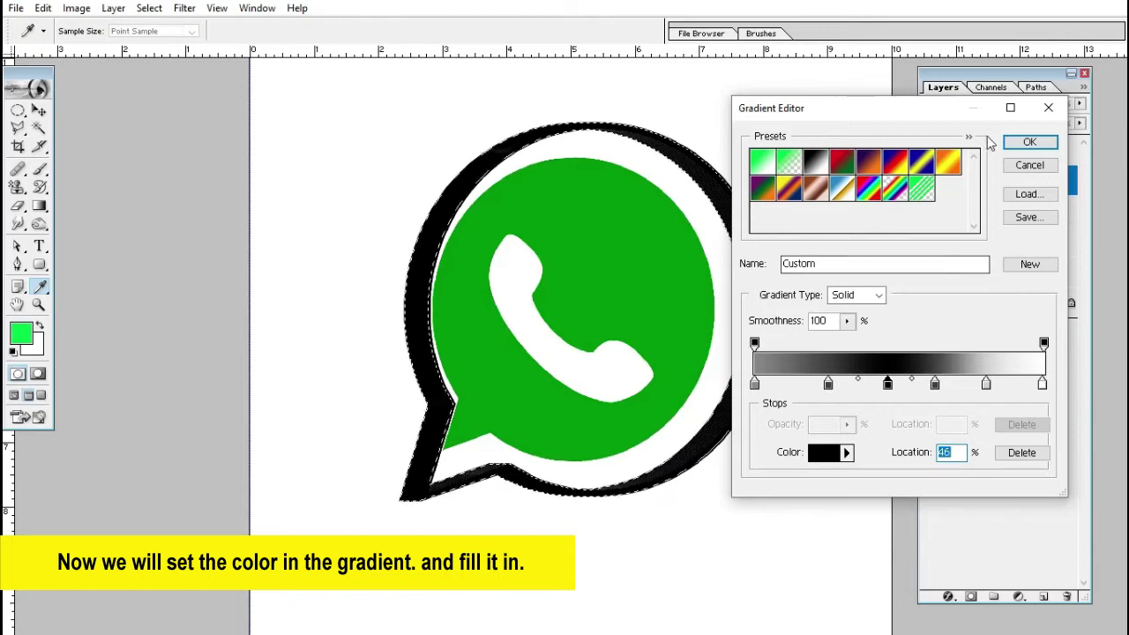
{"action": "left_click", "coordinate": [1029, 142]}
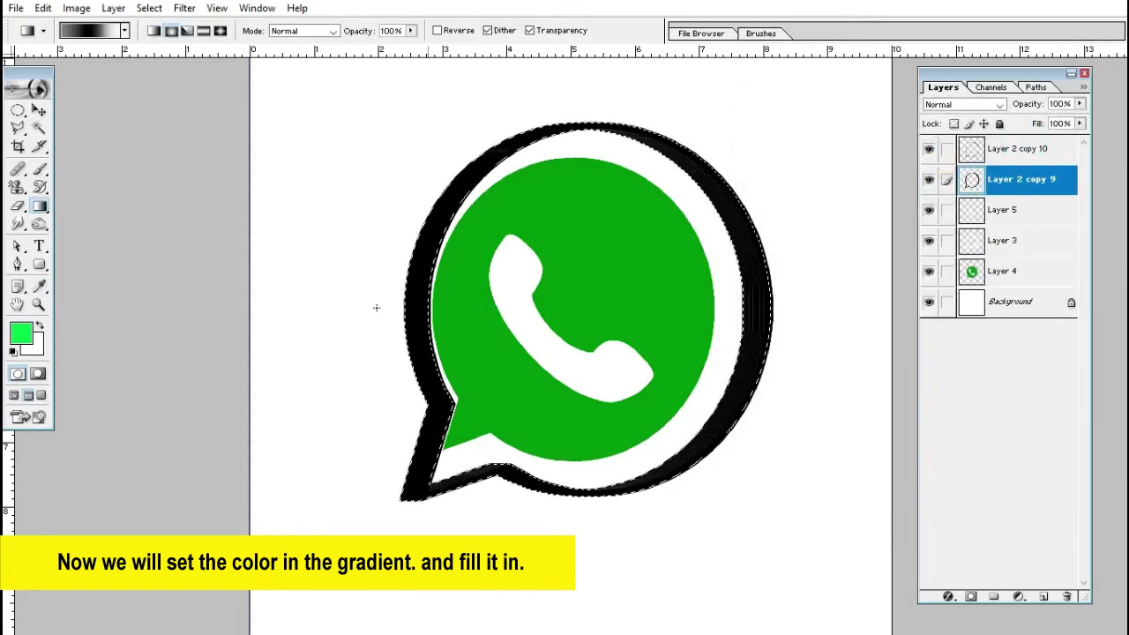
Move the gradient stops to 13%, 29%, 40%, 55%, and white to 81%
{"action": "left_click", "coordinate": [95, 30]}
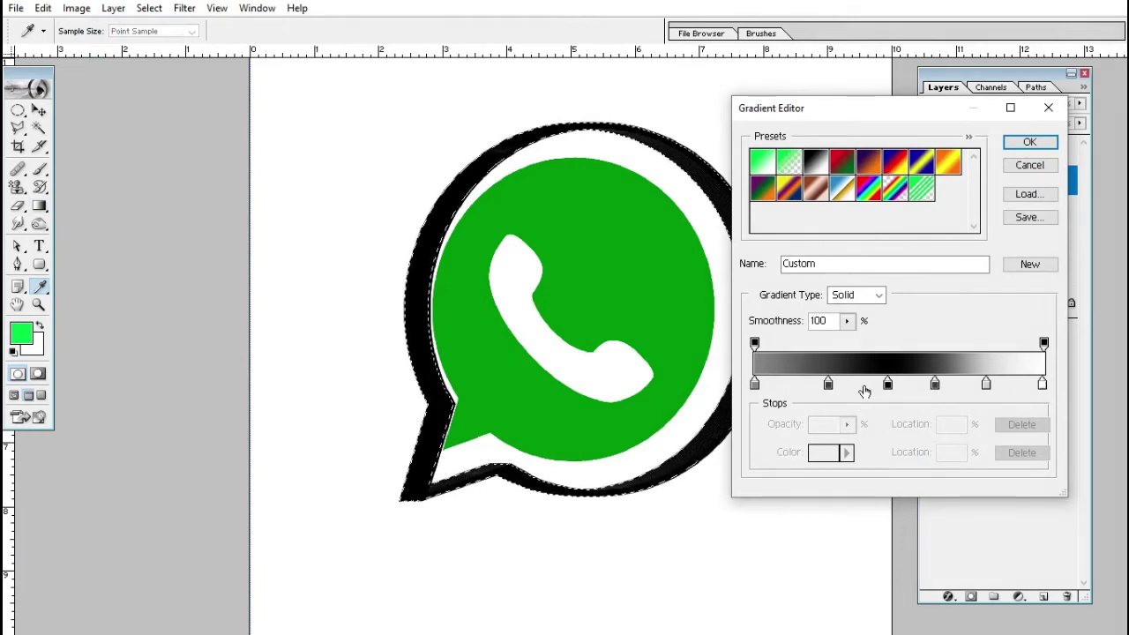
{"action": "left_click_drag", "start_coordinate": [829, 388], "coordinate": [792, 388]}
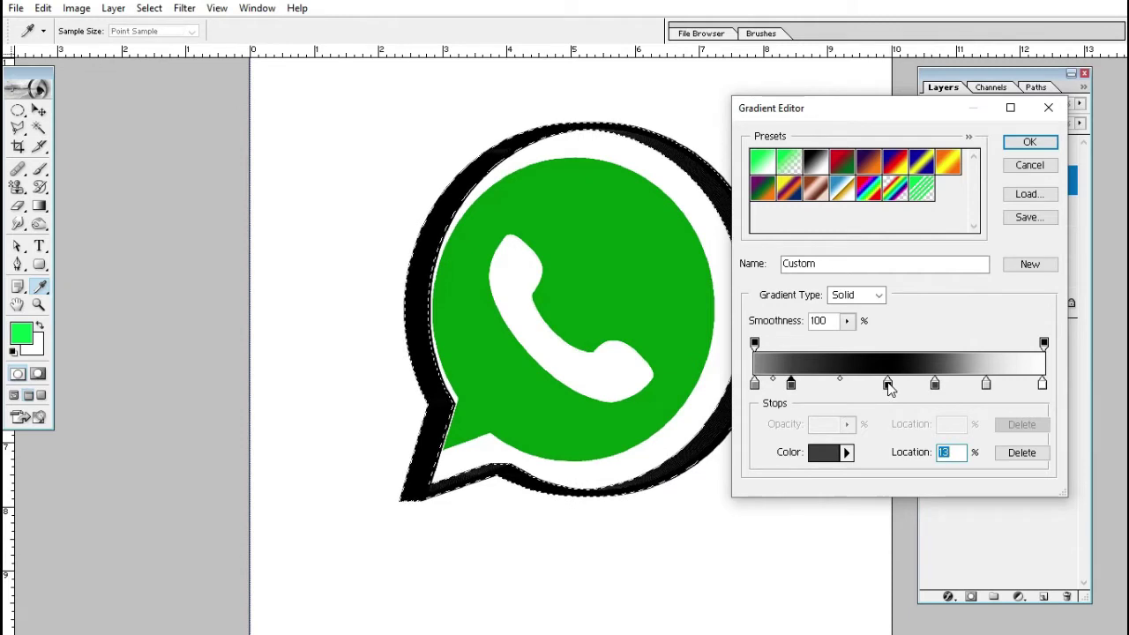
{"action": "left_click_drag", "start_coordinate": [887, 384], "coordinate": [839, 386]}
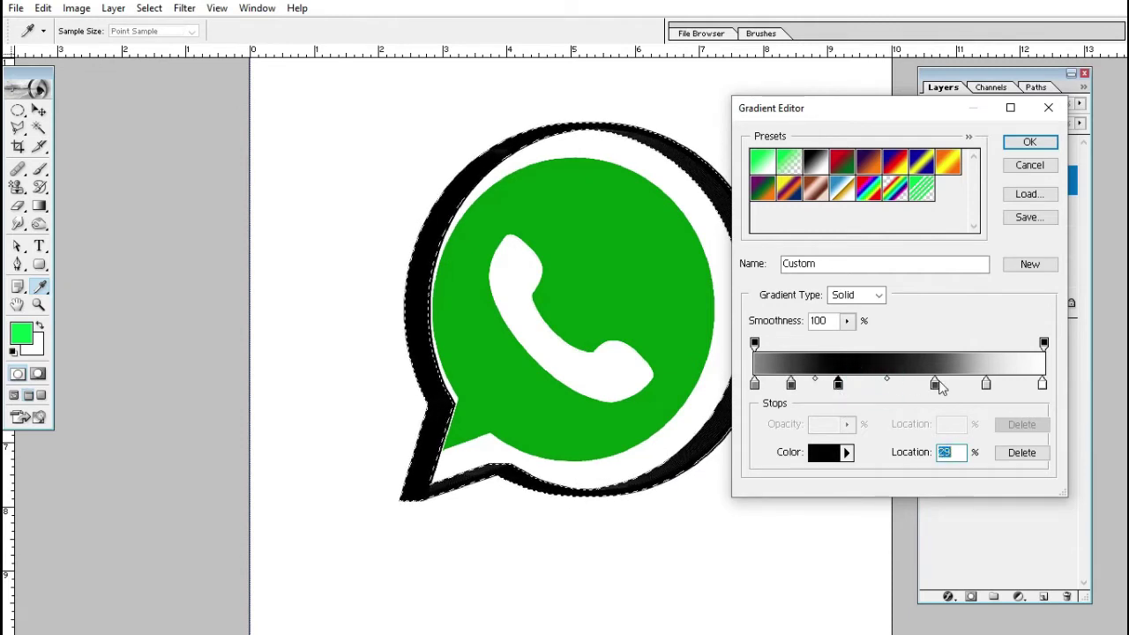
{"action": "left_click_drag", "start_coordinate": [935, 386], "coordinate": [869, 388]}
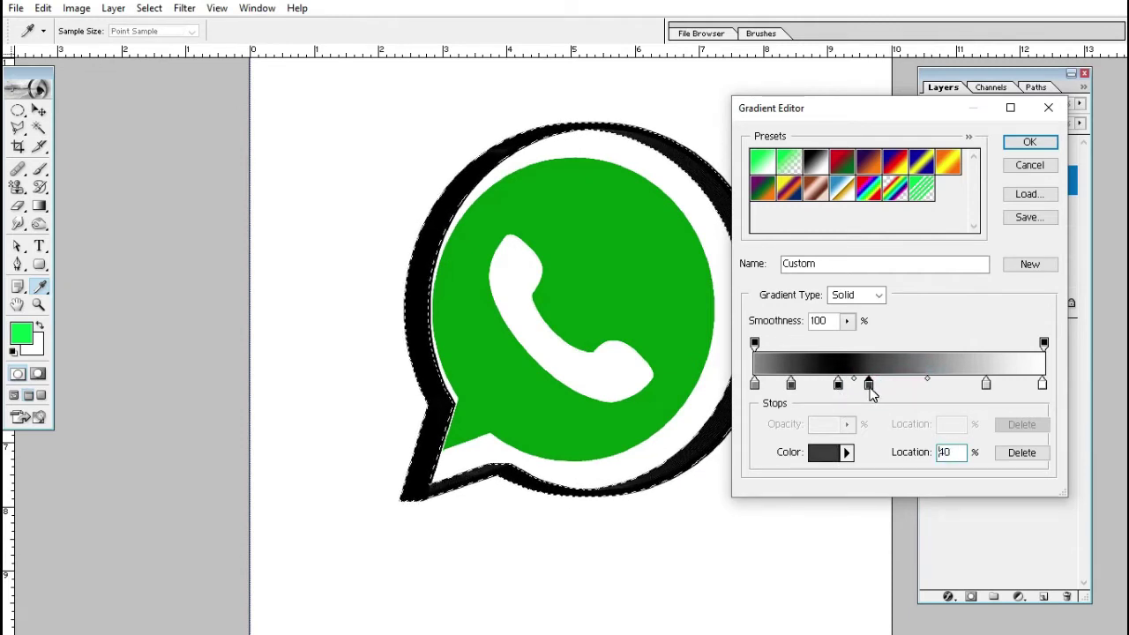
{"action": "left_click_drag", "start_coordinate": [986, 385], "coordinate": [950, 386]}
{"action": "left_click_drag", "start_coordinate": [1041, 385], "coordinate": [989, 385]}
Add a light-grey end stop at 95% and accept the gradient
{"action": "left_click", "coordinate": [1044, 385]}
{"action": "left_click", "coordinate": [1044, 385]}
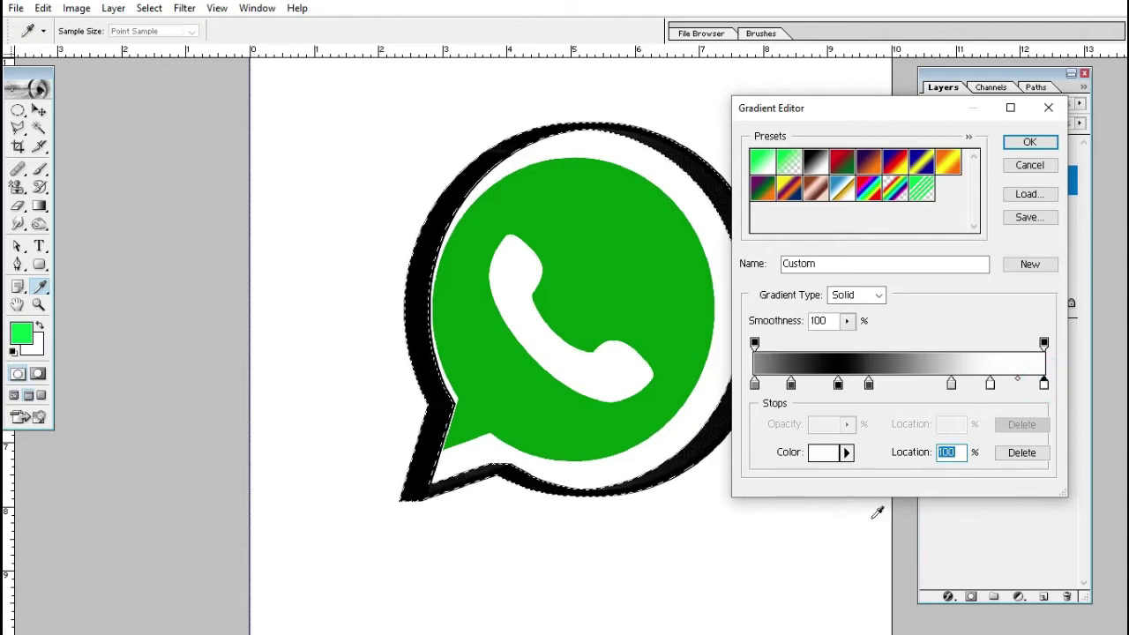
{"action": "left_click", "coordinate": [899, 527]}
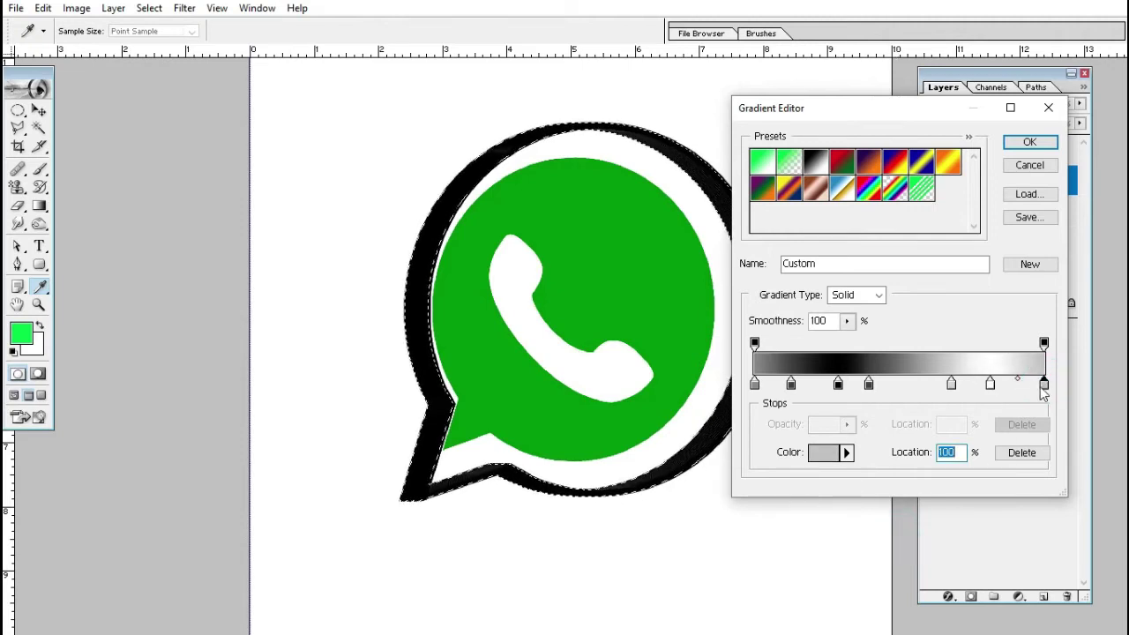
{"action": "left_click_drag", "start_coordinate": [1044, 386], "coordinate": [1003, 379]}
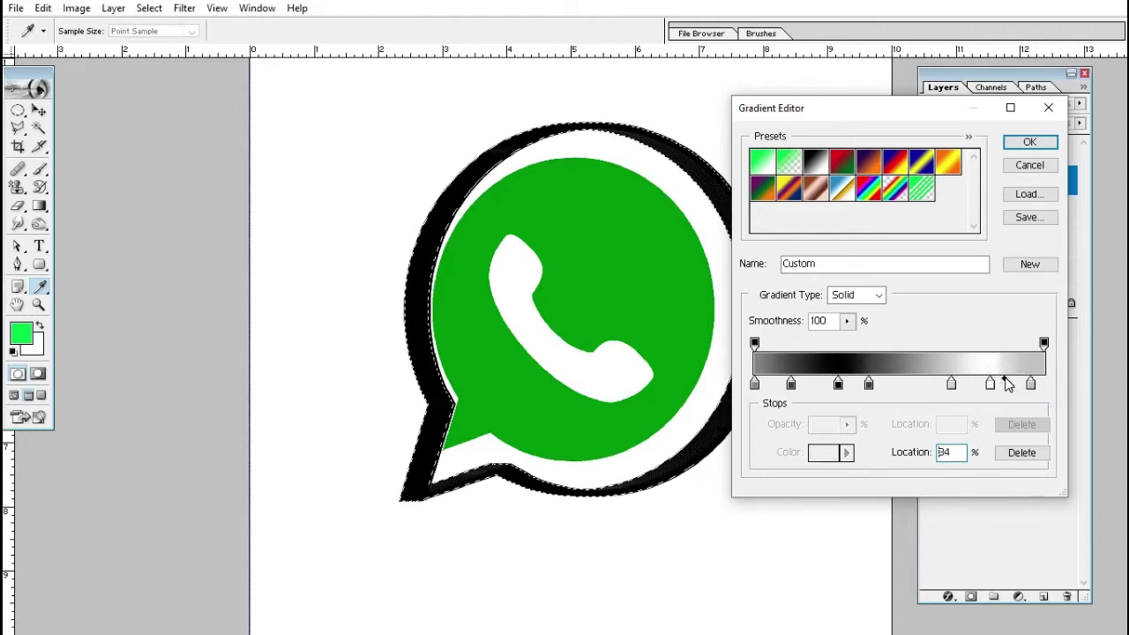
{"action": "left_click", "coordinate": [1029, 142]}
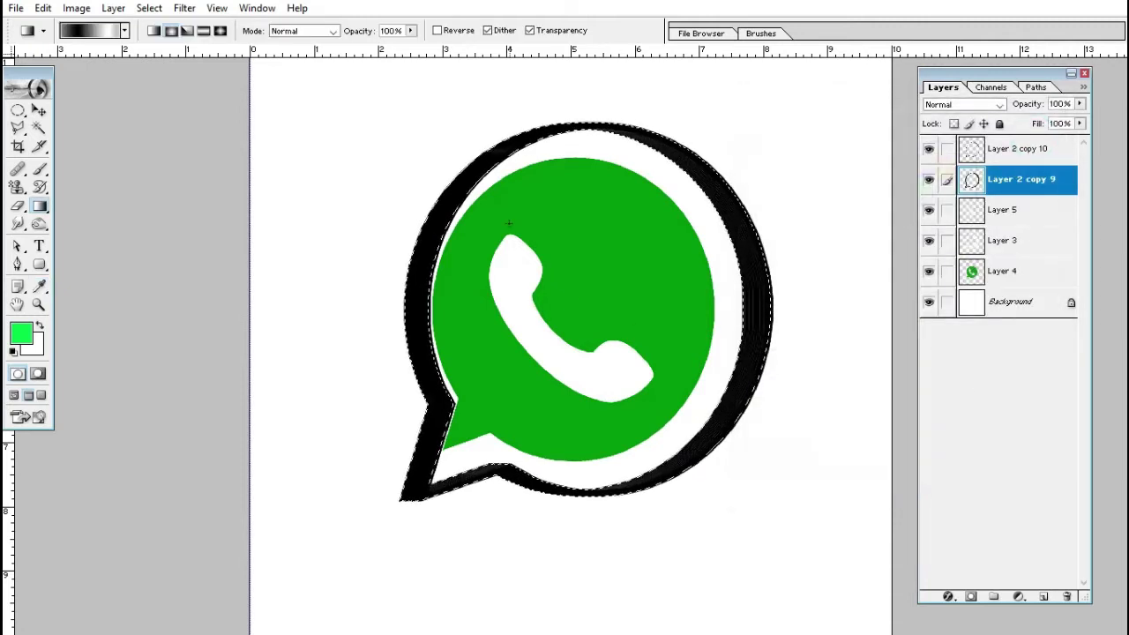
Fill the outline selection with the gradient, dark toward right and bottom, then deselect
{"action": "left_click_drag", "start_coordinate": [484, 163], "coordinate": [588, 476]}
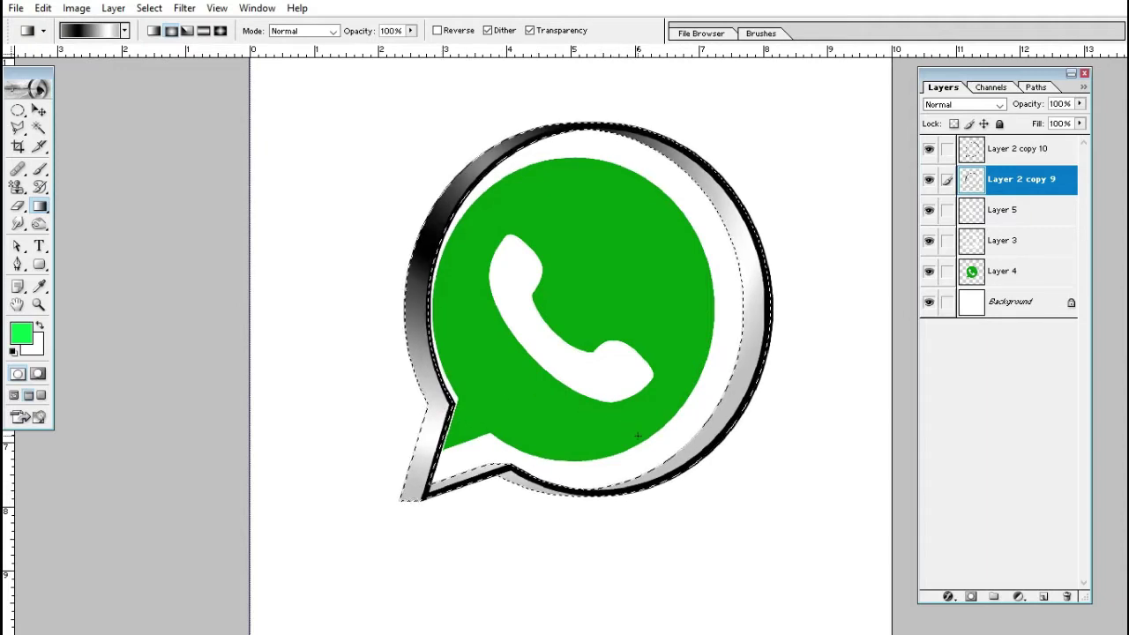
{"action": "left_click_drag", "start_coordinate": [634, 434], "coordinate": [536, 194]}
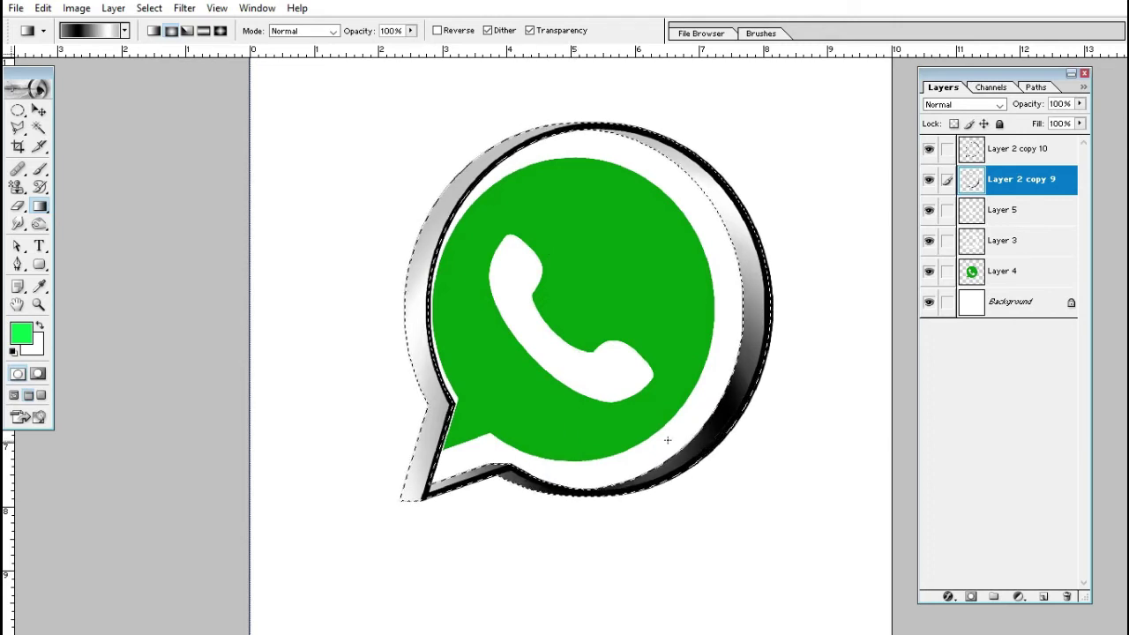
{"action": "key", "text": "ctrl+d"}
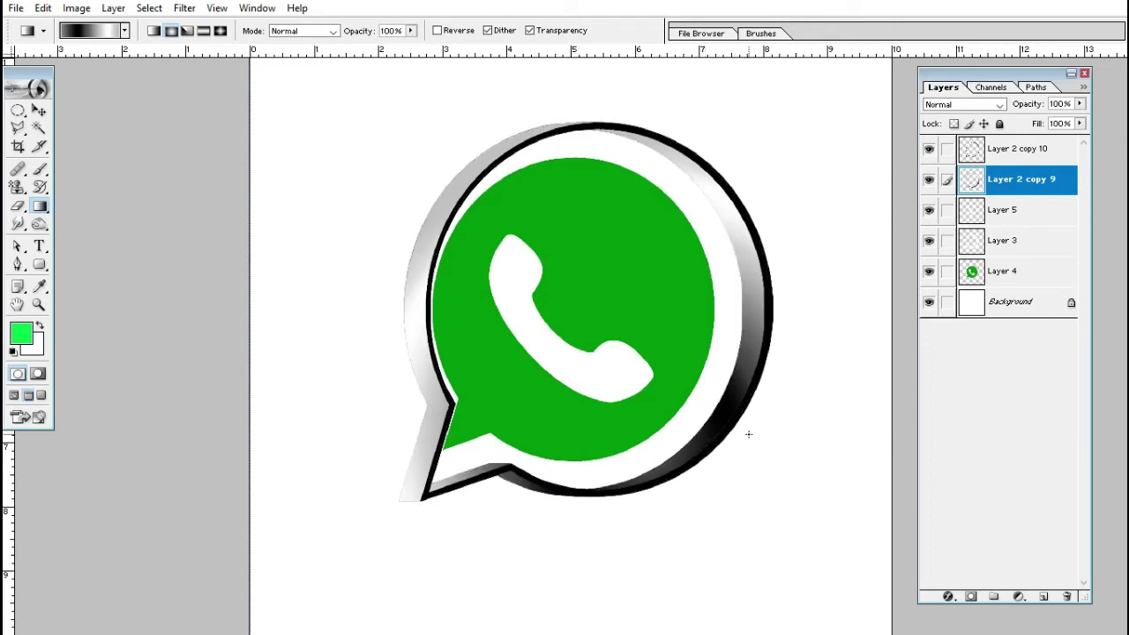
{"action": "key", "text": "v"}
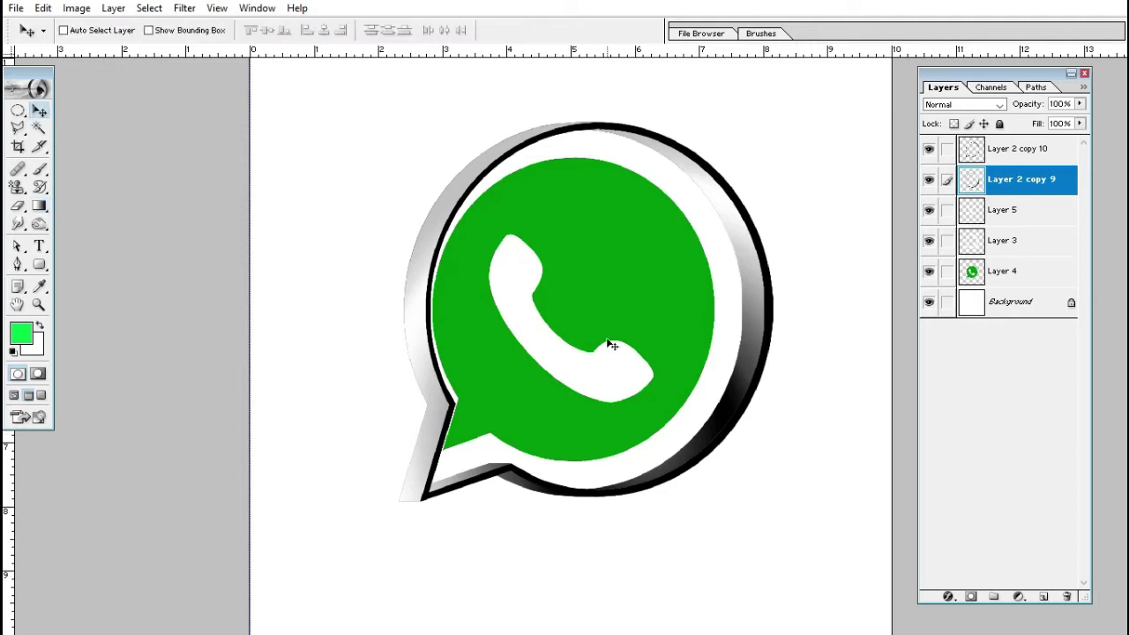
Select Layer 3 and make repeated offset copies of the white ring
{"action": "right_click", "coordinate": [727, 295]}
{"action": "left_click", "coordinate": [745, 304]}
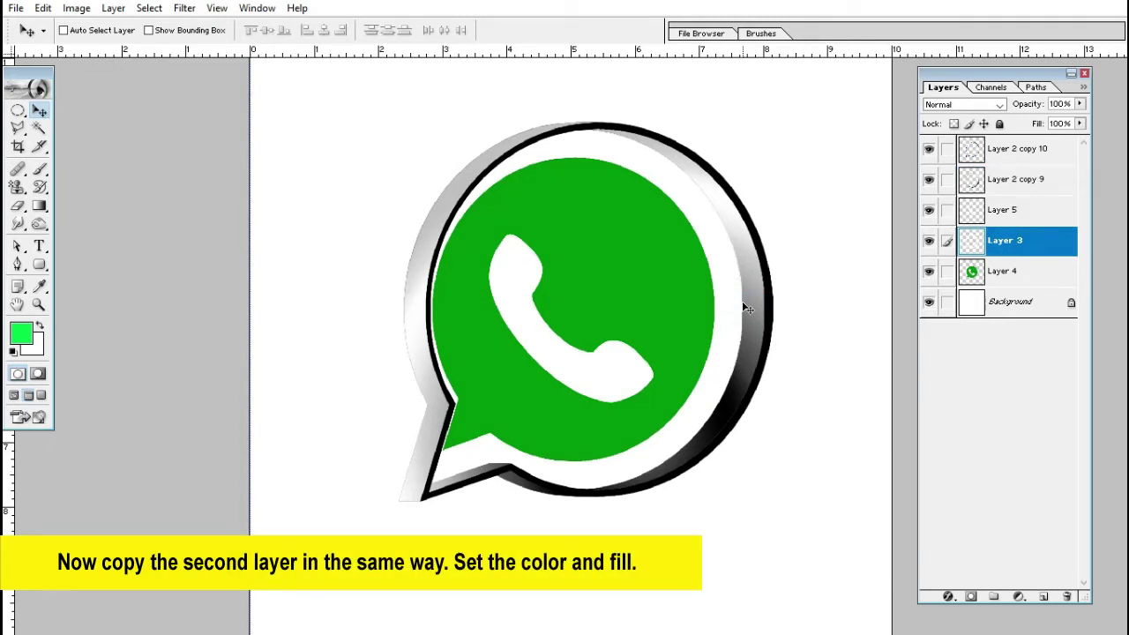
{"action": "key", "text": "alt+Right"}
{"action": "key", "text": "alt+Right"}
{"action": "key", "text": "alt+Right"}
{"action": "key", "text": "alt+Right"}
{"action": "key", "text": "alt+Right"}
{"action": "key", "text": "alt+Right"}
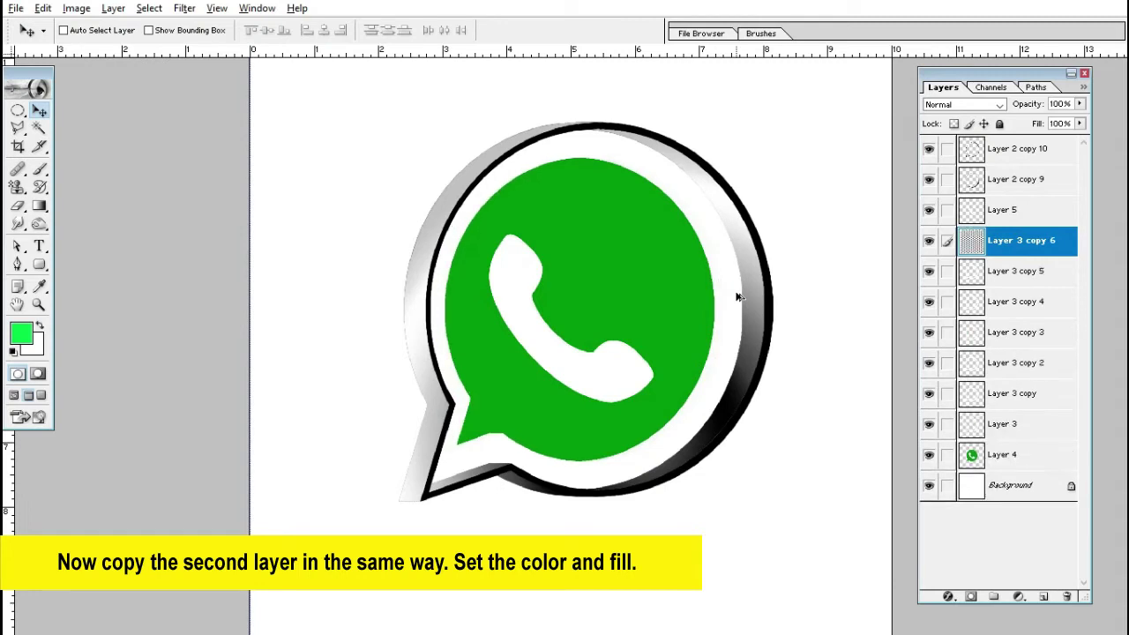
{"action": "key", "text": "alt+Right"}
{"action": "key", "text": "alt+Right"}
{"action": "key", "text": "alt+Right"}
{"action": "key", "text": "alt+Right"}
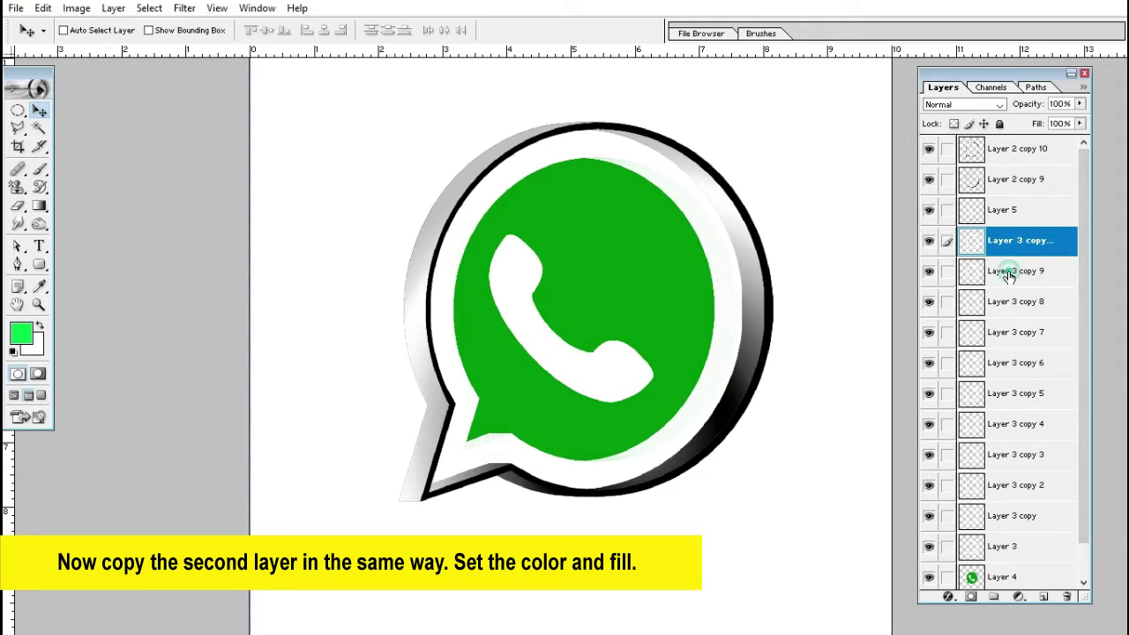
Link Layer 3 through Layer 3 copy 9 and merge them into one layer
{"action": "left_click", "coordinate": [1009, 273]}
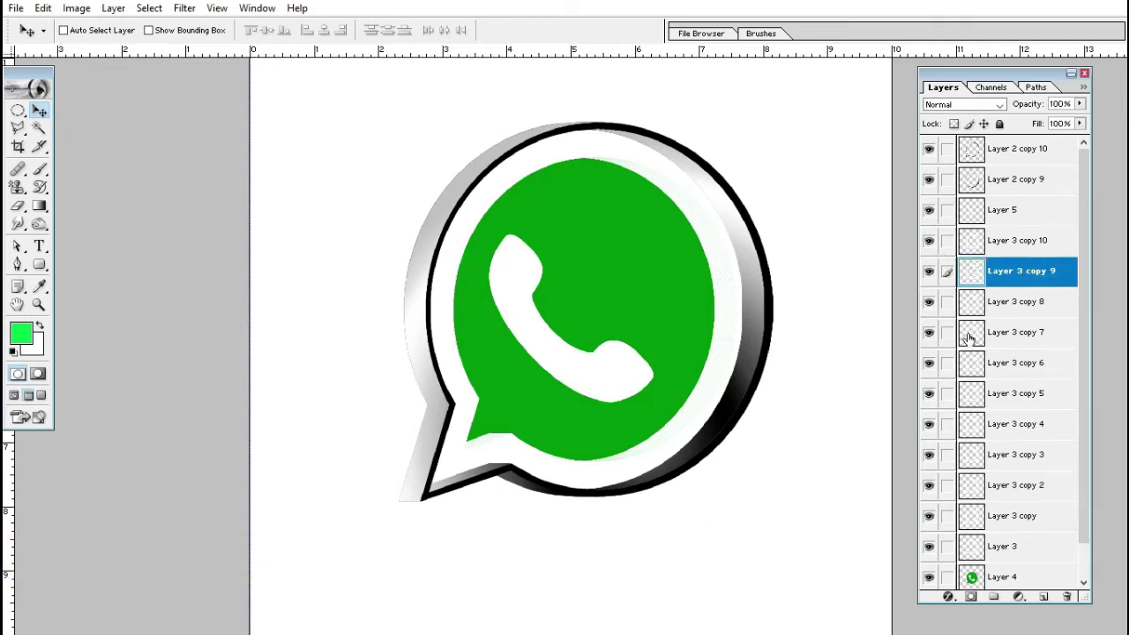
{"action": "left_click", "coordinate": [946, 301]}
{"action": "left_click", "coordinate": [946, 332]}
{"action": "left_click", "coordinate": [947, 362]}
{"action": "left_click", "coordinate": [946, 393]}
{"action": "left_click", "coordinate": [946, 424]}
{"action": "left_click", "coordinate": [946, 454]}
{"action": "left_click", "coordinate": [946, 485]}
{"action": "left_click", "coordinate": [946, 515]}
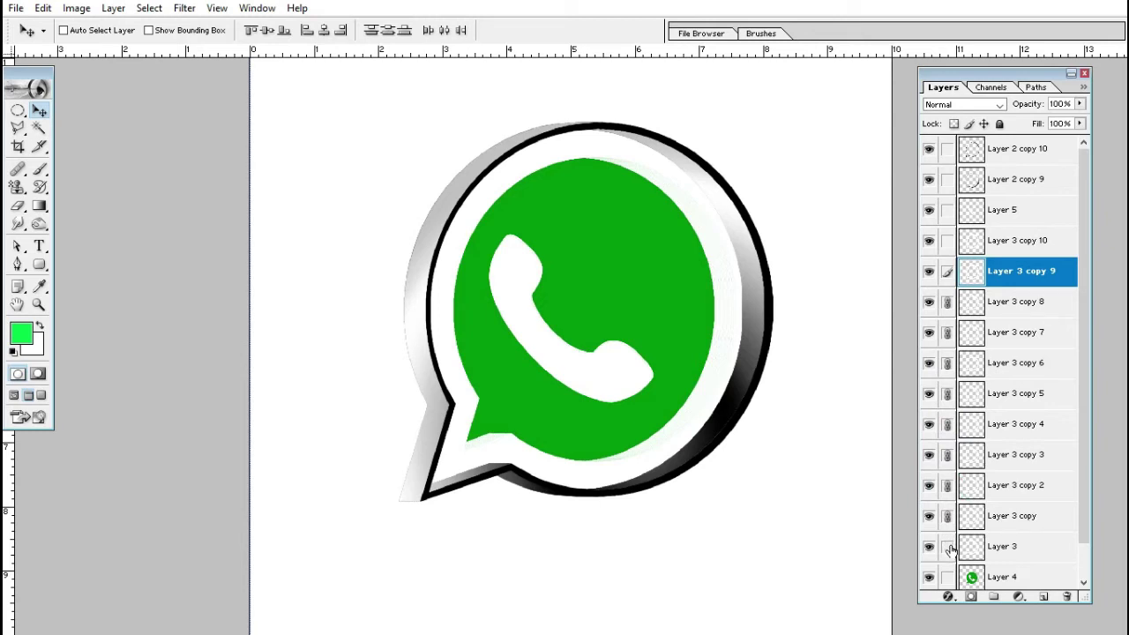
{"action": "left_click", "coordinate": [947, 546]}
{"action": "key", "text": "ctrl+e"}
{"action": "key", "text": "g"}
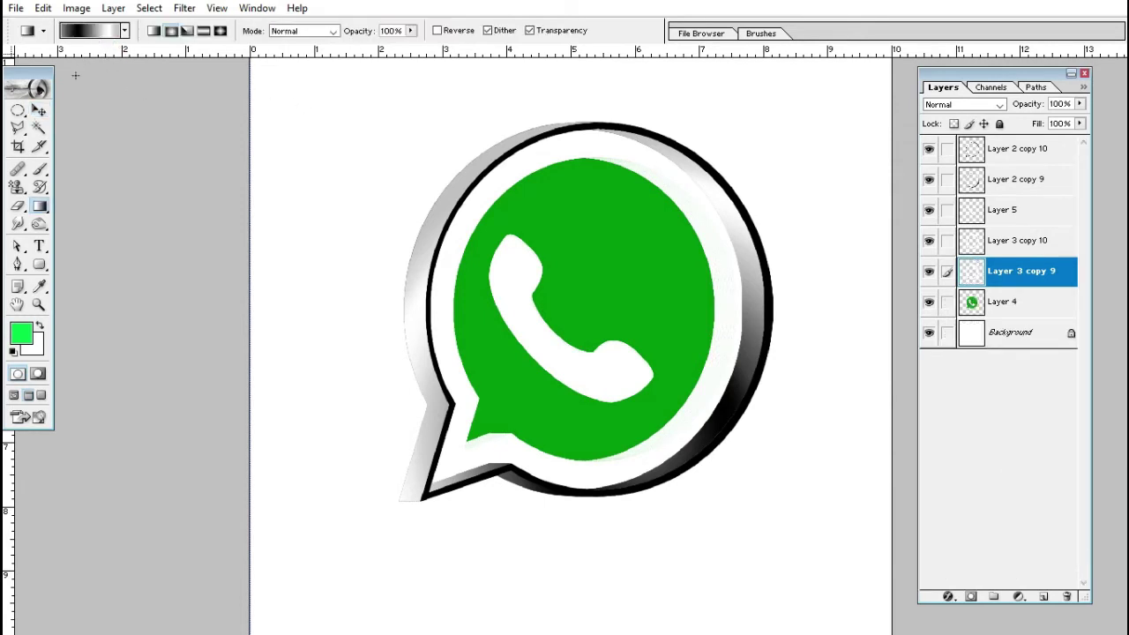
Recolour the 29%, 40% and 13% gradient stops to white, pale pink E2CFCF and mid grey
{"action": "left_click", "coordinate": [95, 33]}
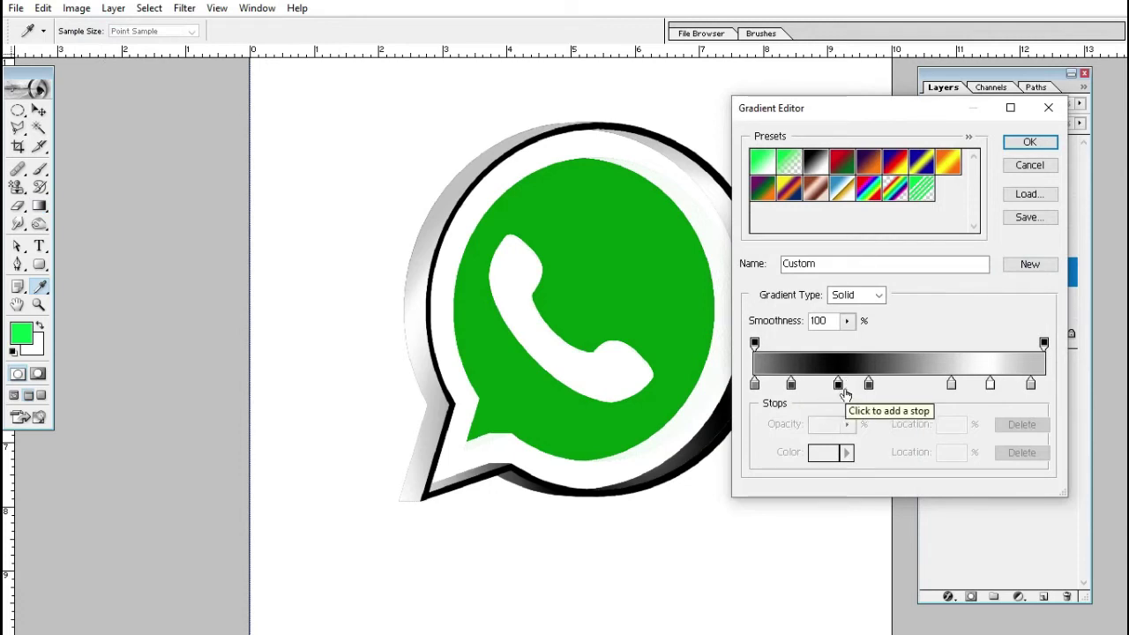
{"action": "left_click", "coordinate": [838, 383]}
{"action": "left_click", "coordinate": [825, 454]}
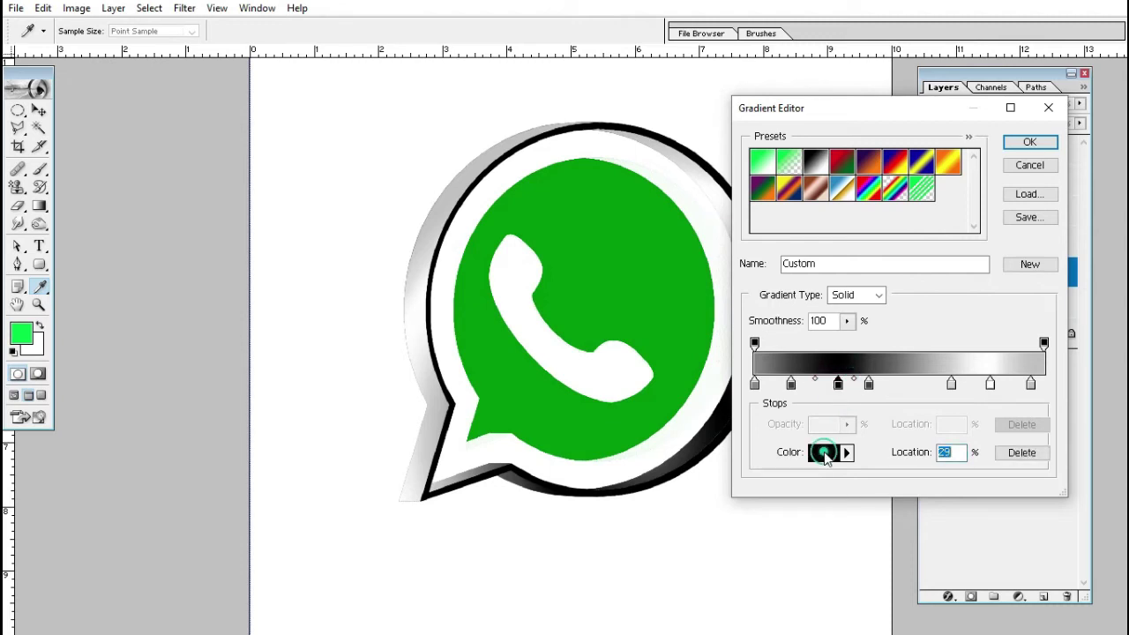
{"action": "left_click_drag", "start_coordinate": [676, 294], "coordinate": [651, 276]}
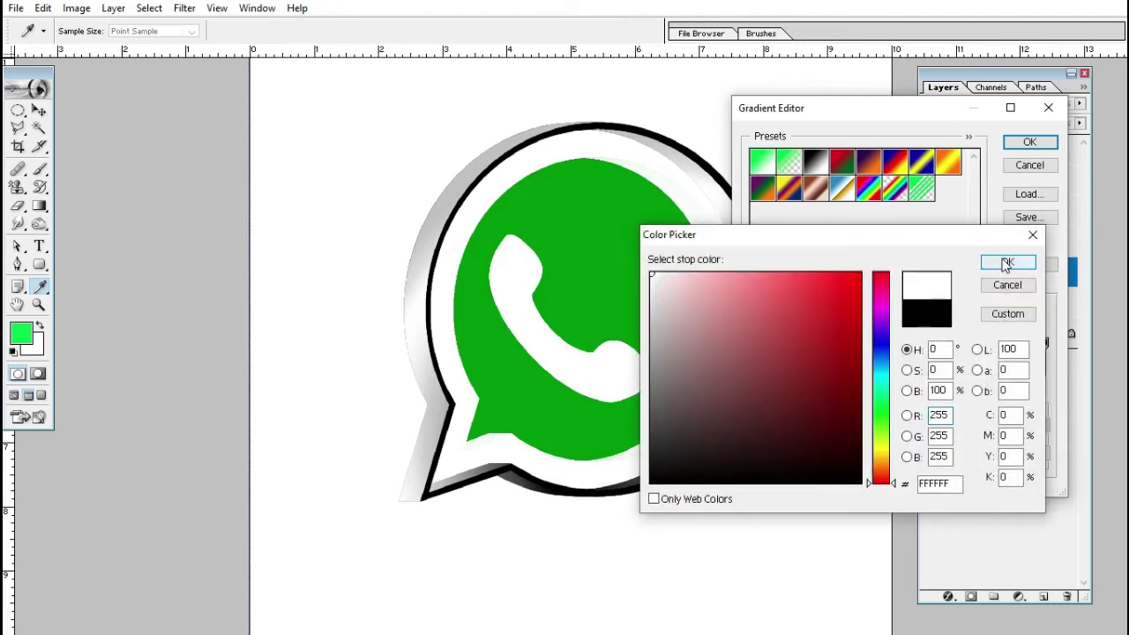
{"action": "left_click", "coordinate": [1007, 264]}
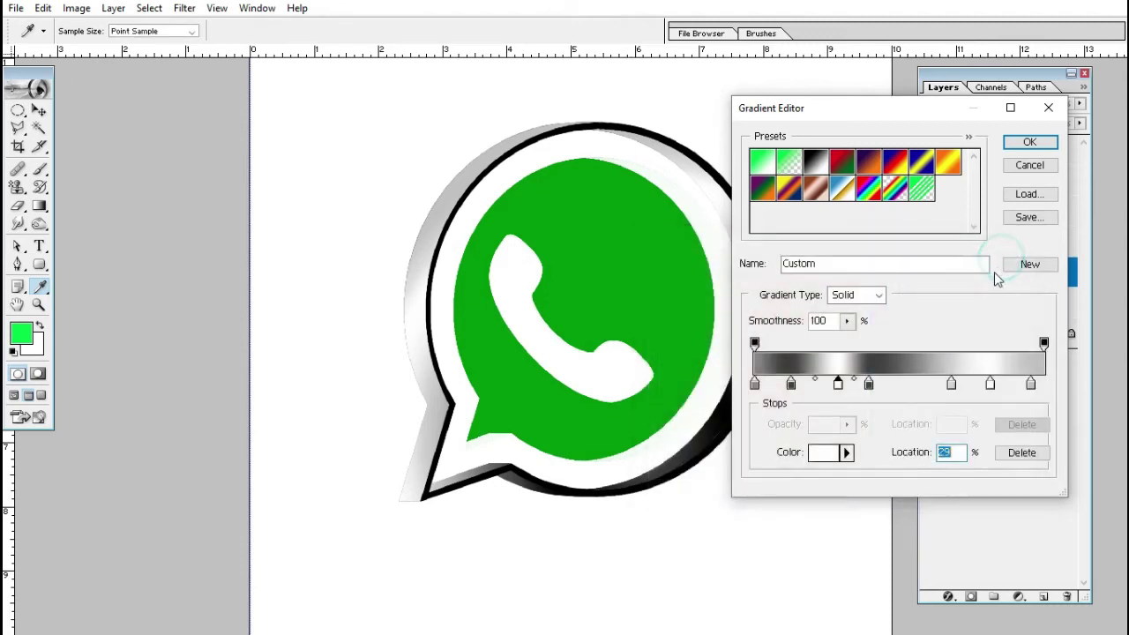
{"action": "left_click", "coordinate": [870, 385]}
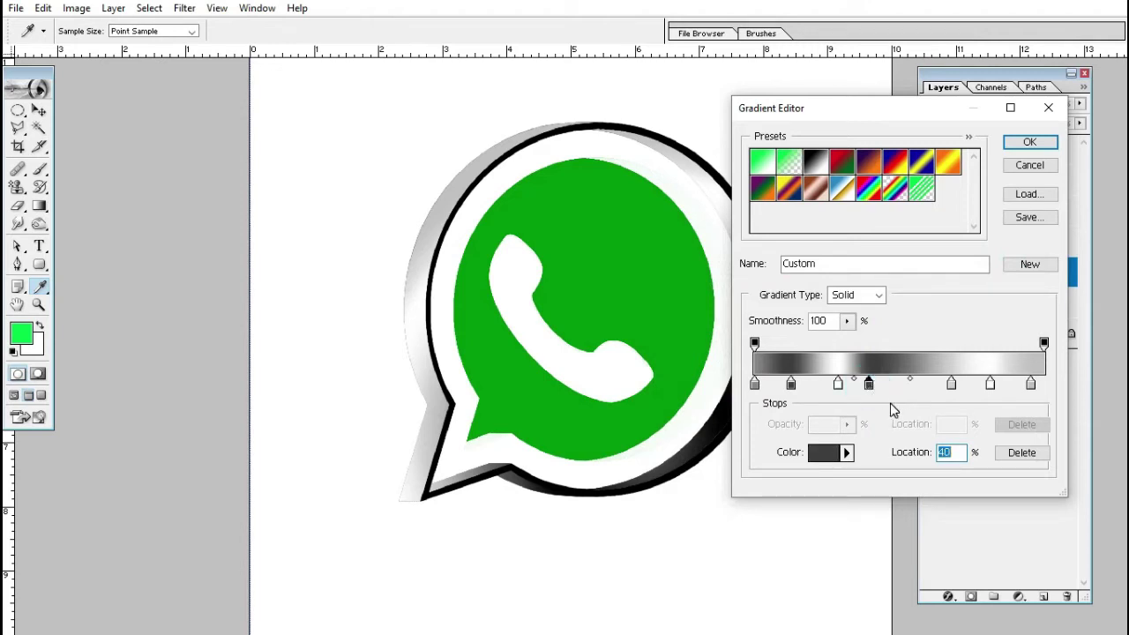
{"action": "left_click", "coordinate": [840, 452]}
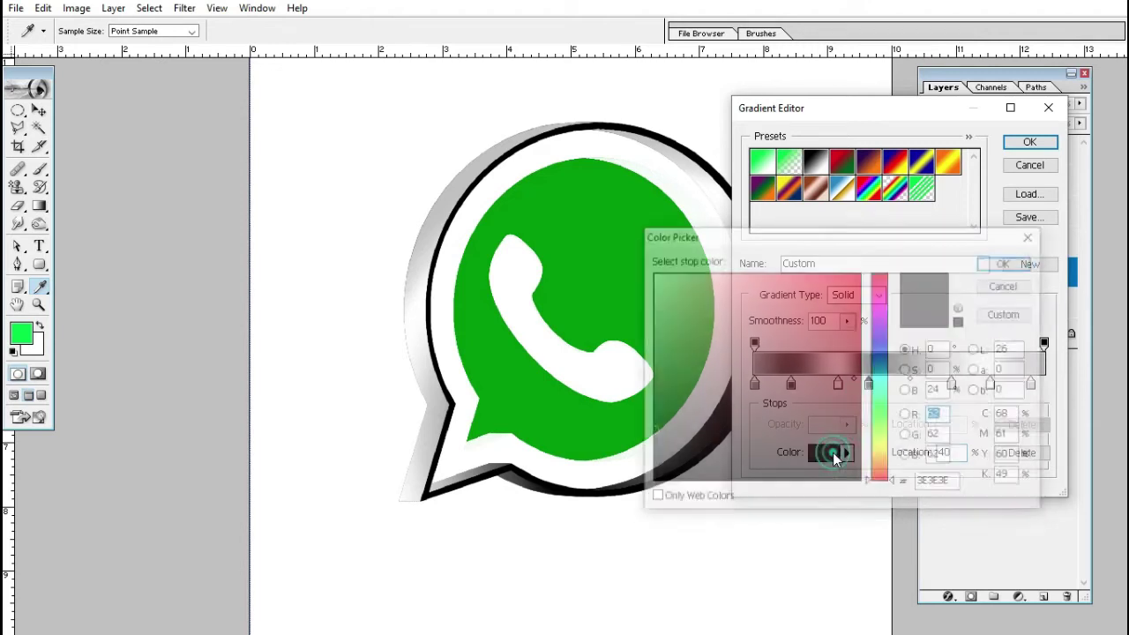
{"action": "left_click_drag", "start_coordinate": [709, 291], "coordinate": [667, 296]}
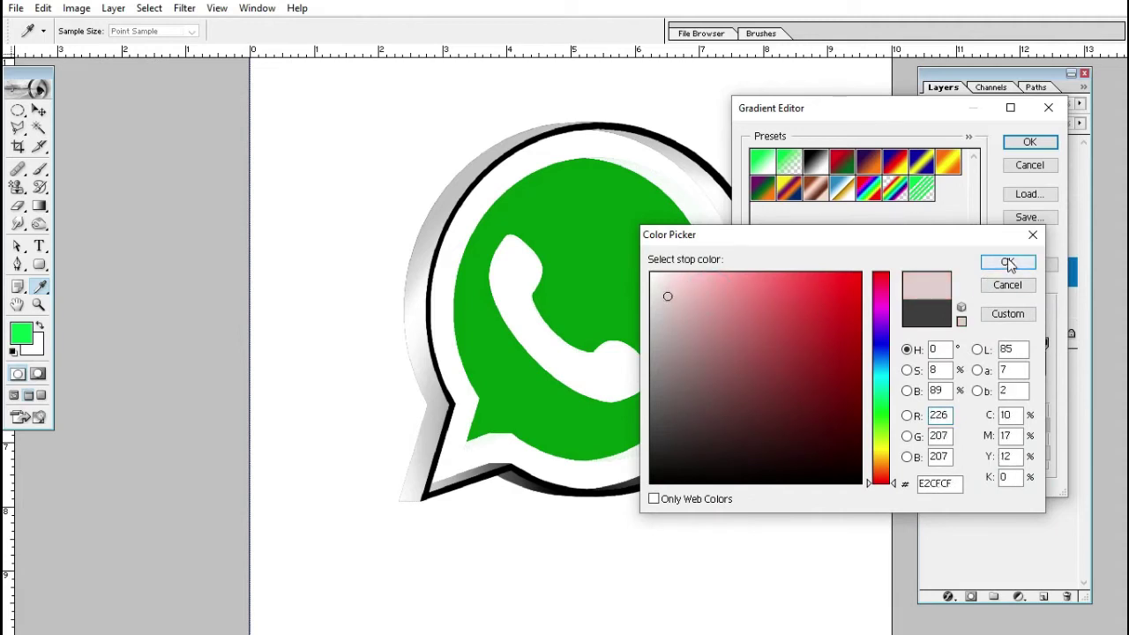
{"action": "left_click", "coordinate": [1007, 262]}
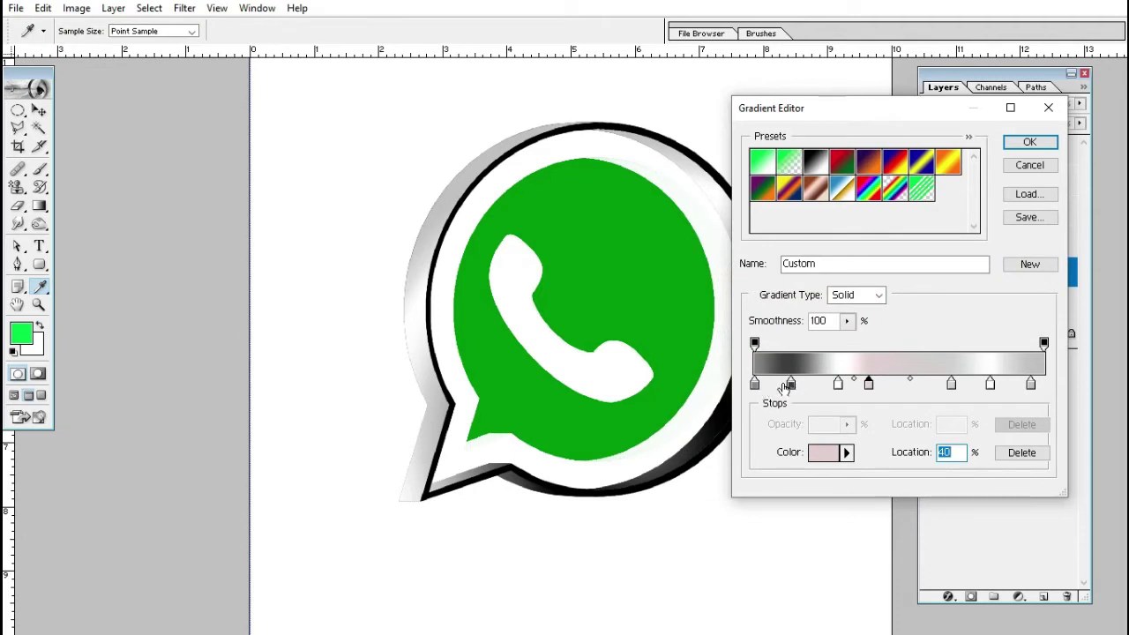
{"action": "left_click", "coordinate": [790, 386]}
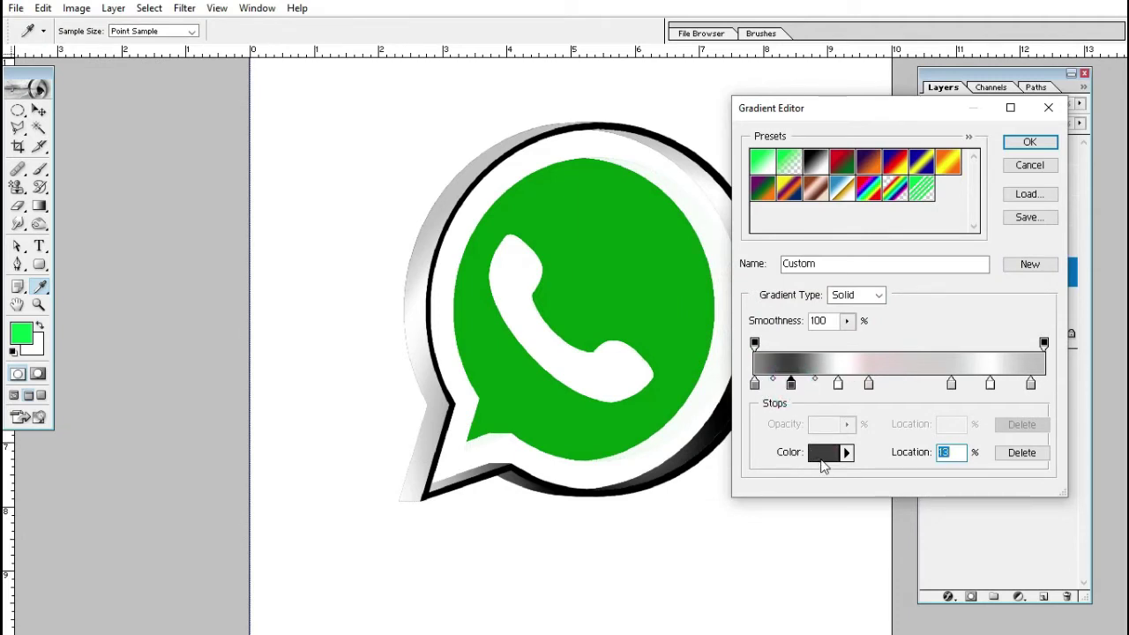
{"action": "left_click", "coordinate": [825, 453]}
{"action": "left_click_drag", "start_coordinate": [670, 366], "coordinate": [652, 350]}
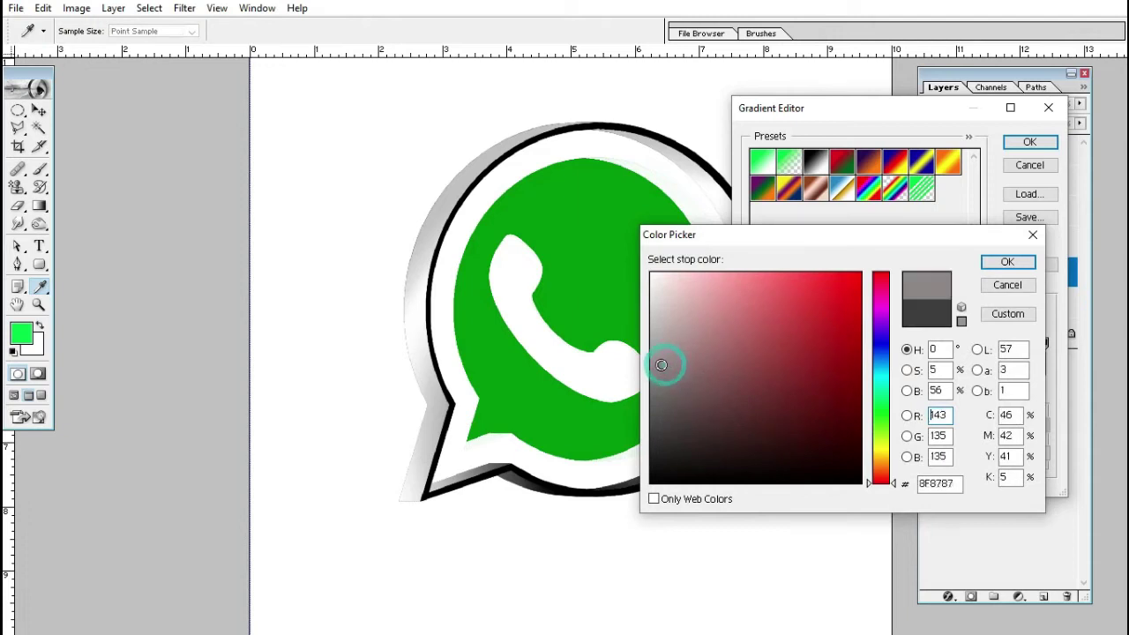
{"action": "left_click", "coordinate": [1006, 265]}
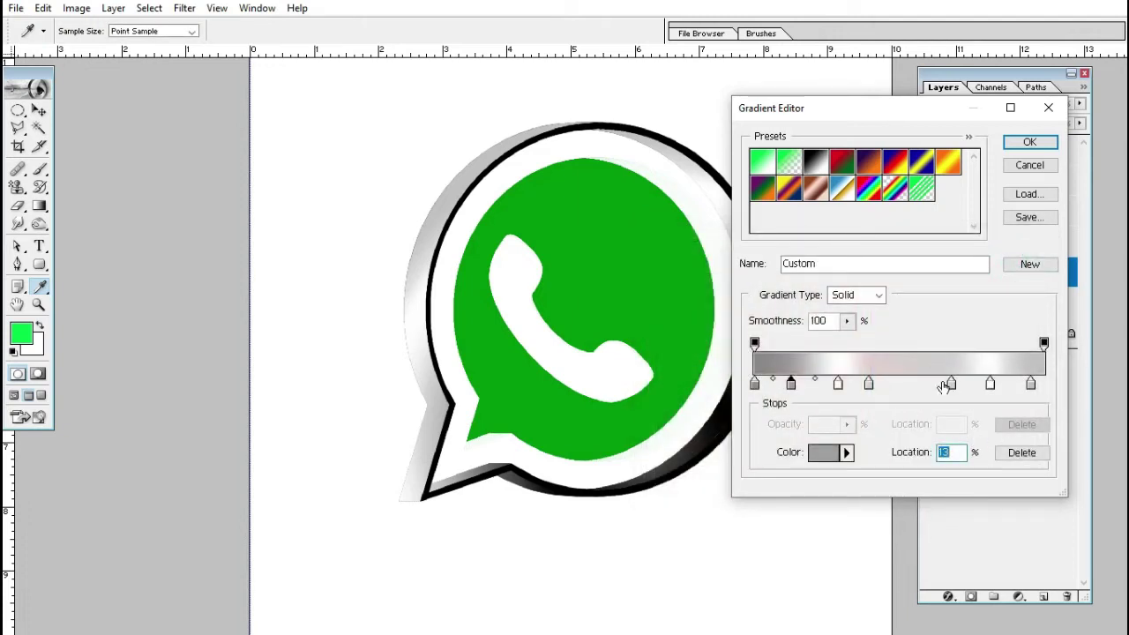
Move the grey stop to 53% and the white stop to 68%, then accept the gradient
{"action": "left_click_drag", "start_coordinate": [950, 385], "coordinate": [908, 385]}
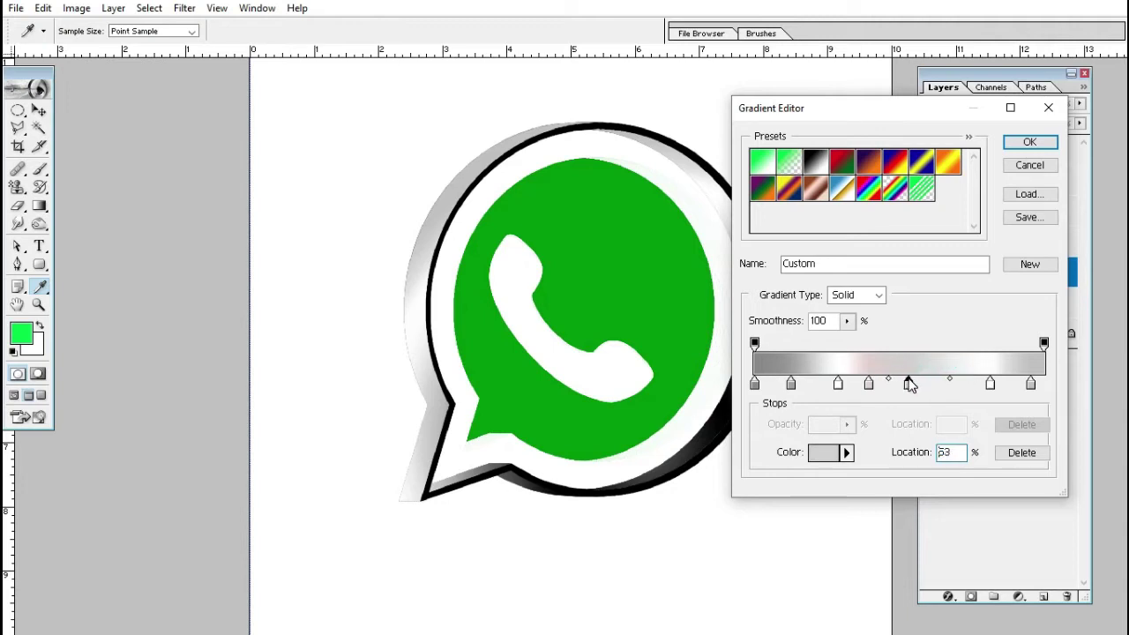
{"action": "mouse_move", "coordinate": [992, 391]}
{"action": "left_mouse_down"}
{"action": "mouse_move", "coordinate": [952, 390]}
{"action": "mouse_move", "coordinate": [1043, 386]}
{"action": "mouse_move", "coordinate": [1015, 381]}
{"action": "left_mouse_up"}
{"action": "left_click", "coordinate": [1030, 384]}
{"action": "left_click", "coordinate": [1013, 381]}
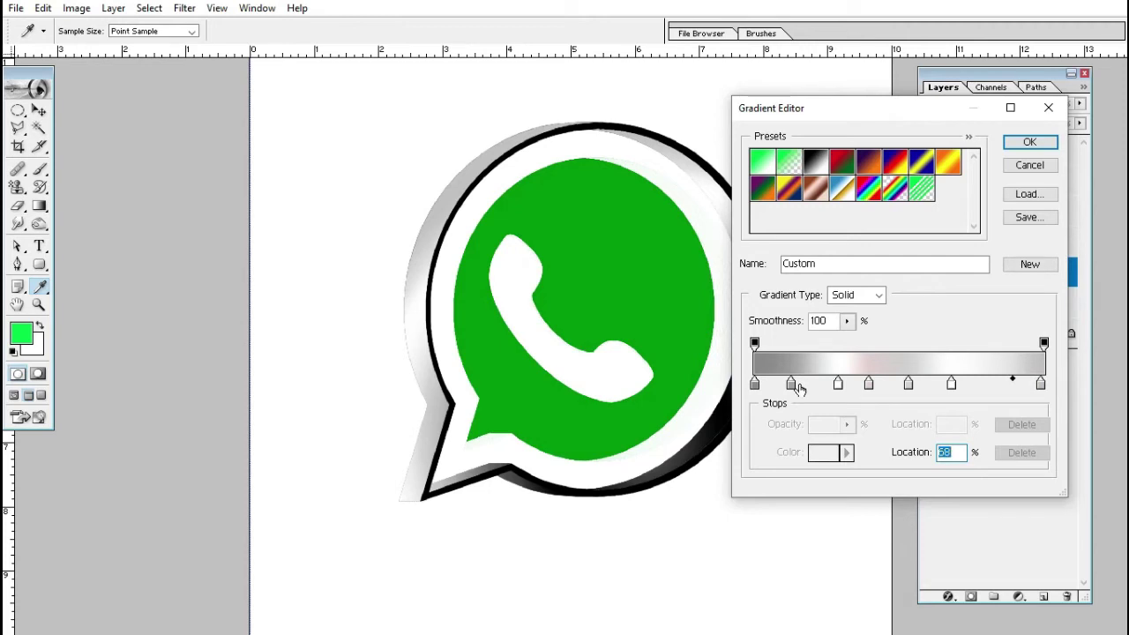
{"action": "left_click", "coordinate": [1029, 142]}
Load Layer 3 copy 9's ring as a selection, fill it with a vertical gradient, then deselect
{"action": "key", "text": "v"}
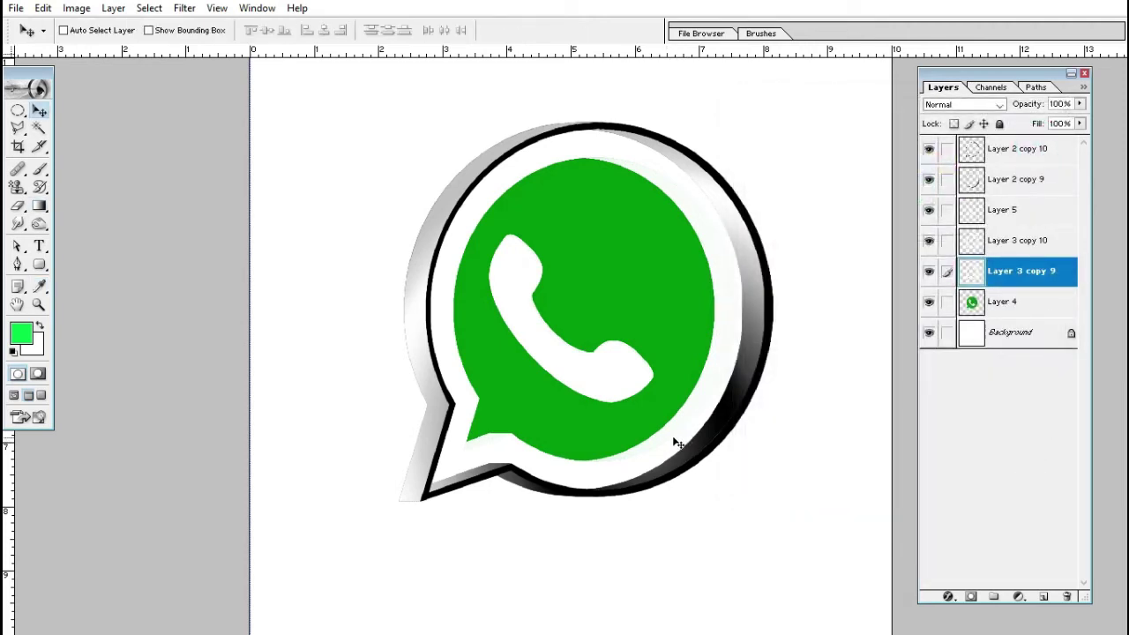
{"action": "right_click", "coordinate": [696, 407]}
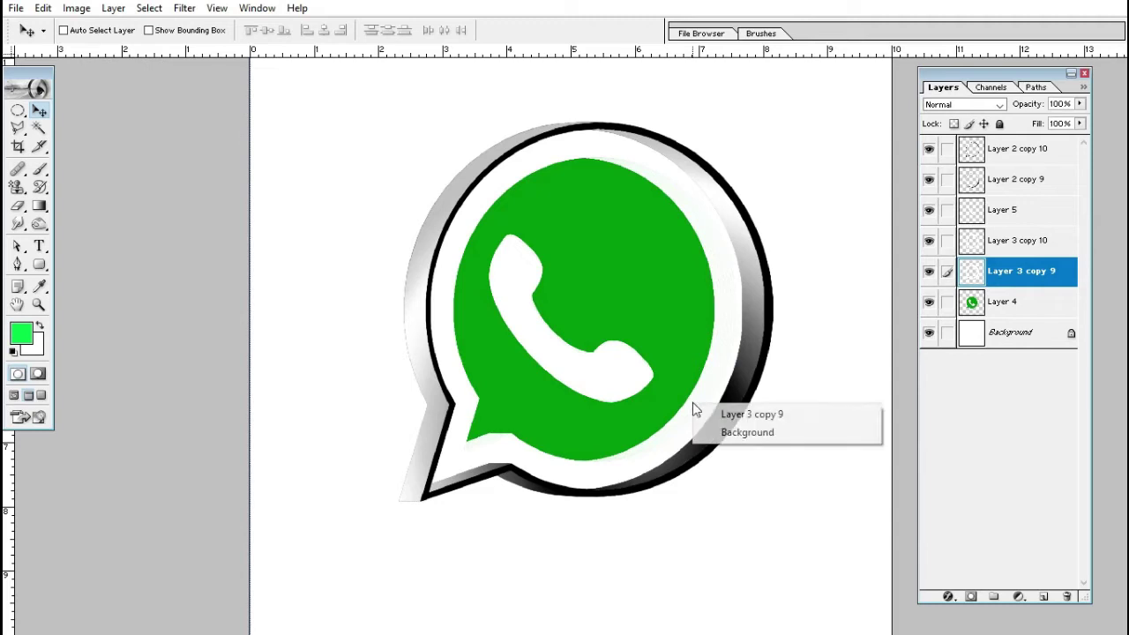
{"action": "left_click", "coordinate": [720, 414]}
{"action": "key", "text": "alt+s"}
{"action": "key", "text": "o"}
{"action": "key", "text": "Return"}
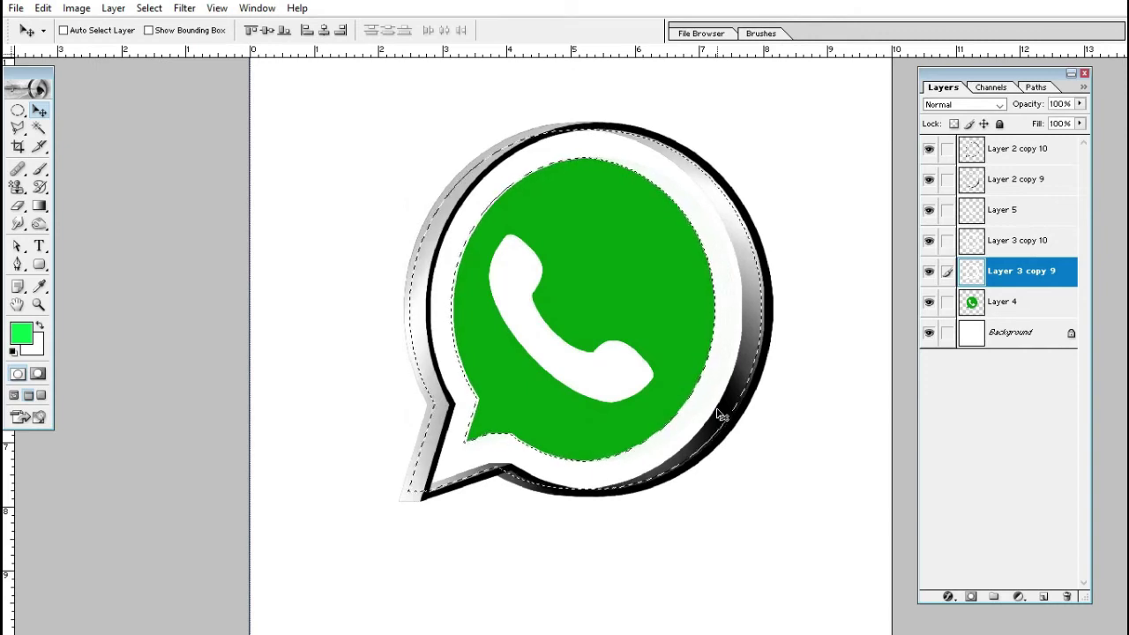
{"action": "key", "text": "g"}
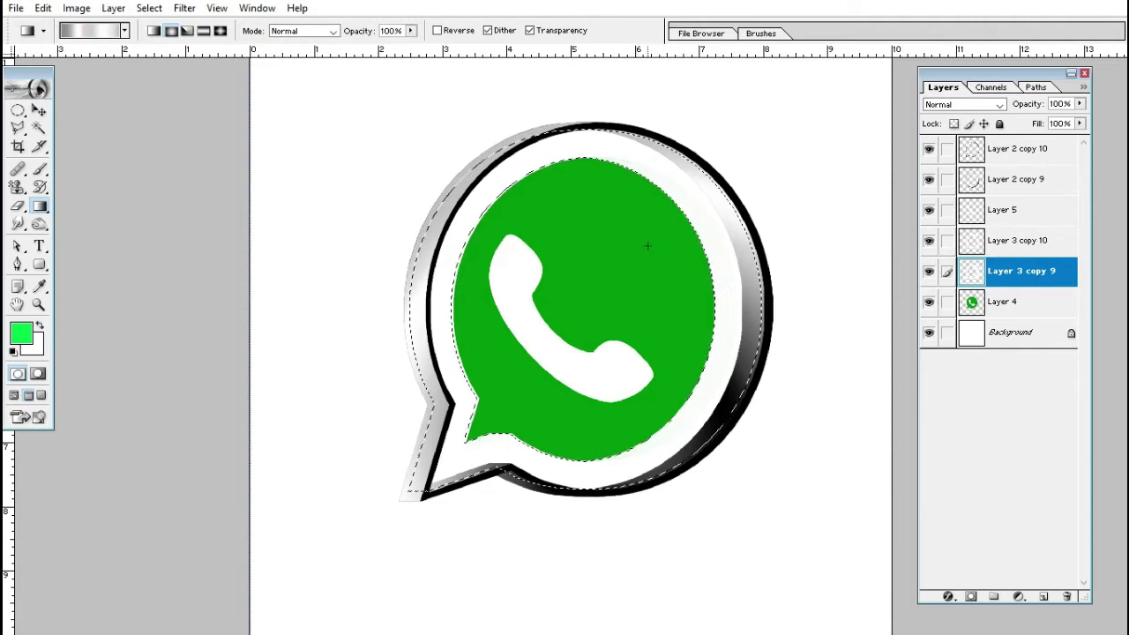
{"action": "left_click_drag", "start_coordinate": [647, 246], "coordinate": [642, 445]}
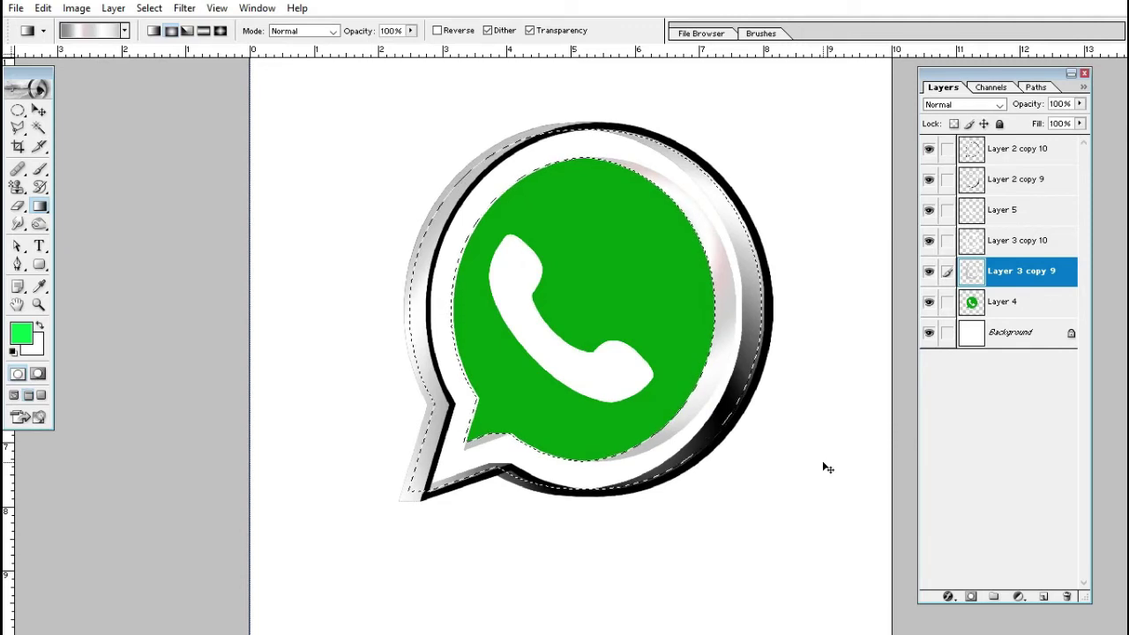
{"action": "key", "text": "ctrl+d"}
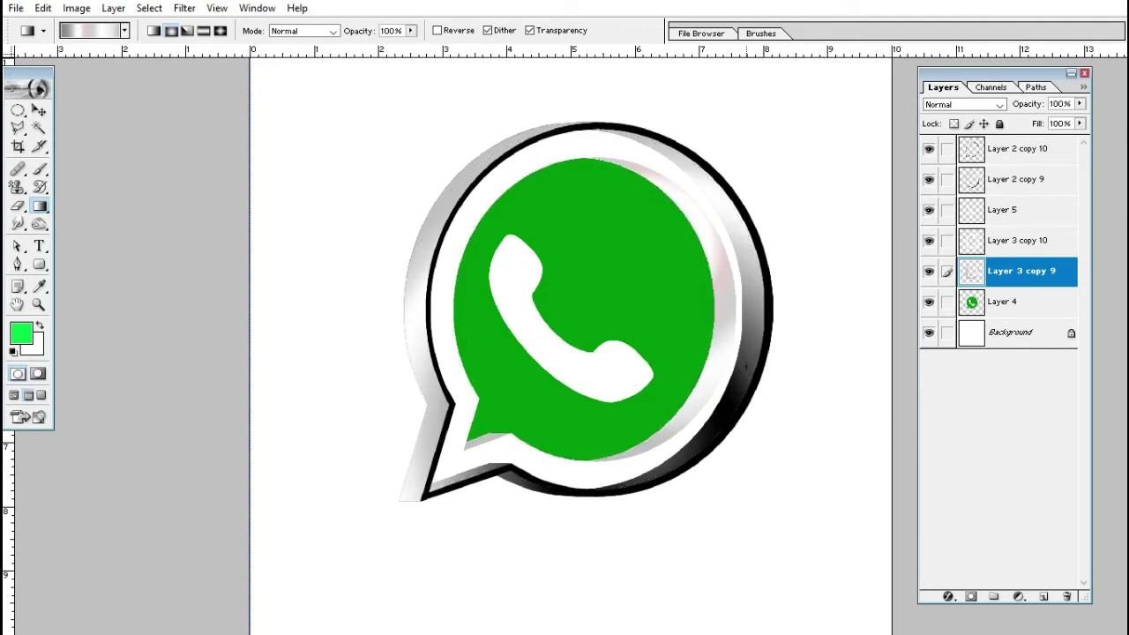
Select Layer 3 copy 10, try it one level lower, then restore its original stacking
{"action": "key", "text": "v"}
{"action": "right_click", "coordinate": [597, 477]}
{"action": "left_click", "coordinate": [620, 486]}
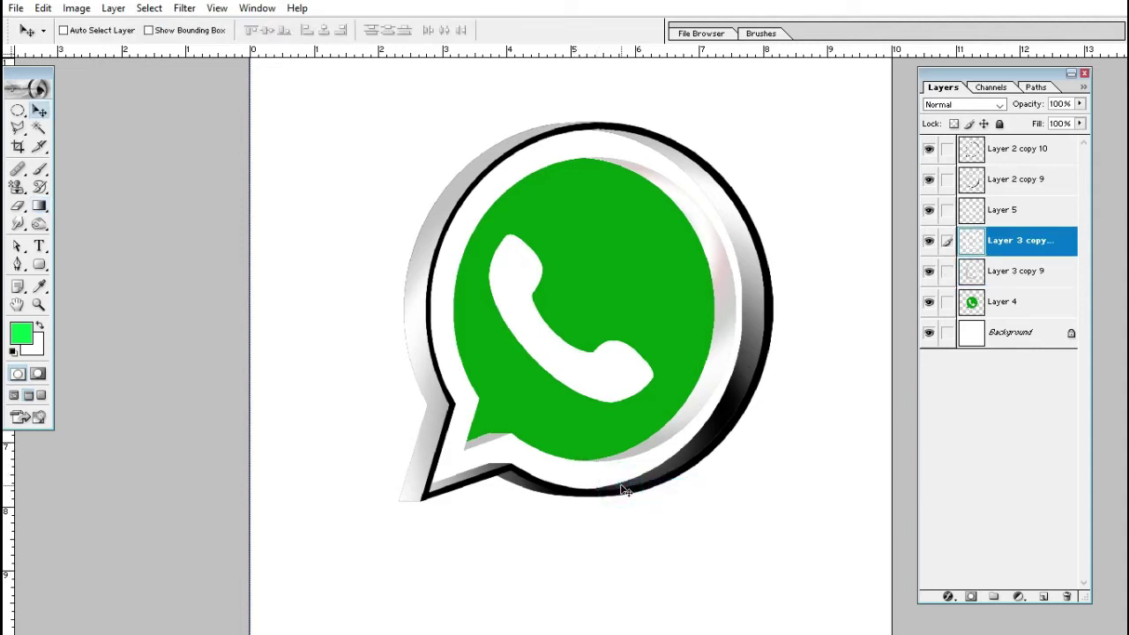
{"action": "key", "text": "ctrl+bracketright"}
{"action": "key", "text": "ctrl+bracketright"}
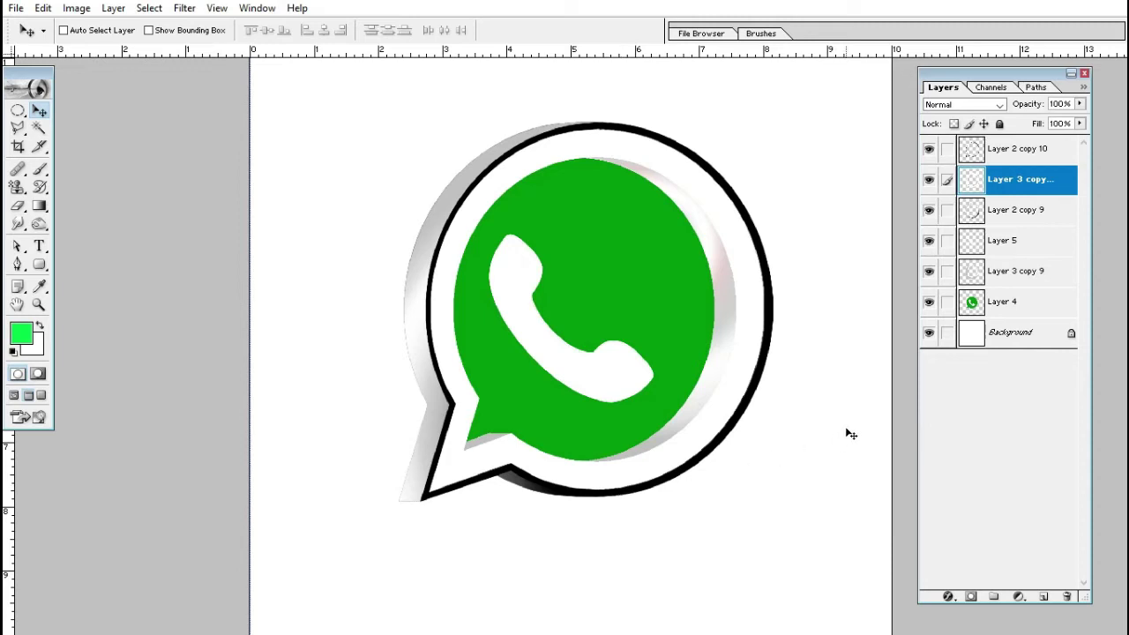
{"action": "key", "text": "ctrl+bracketleft"}
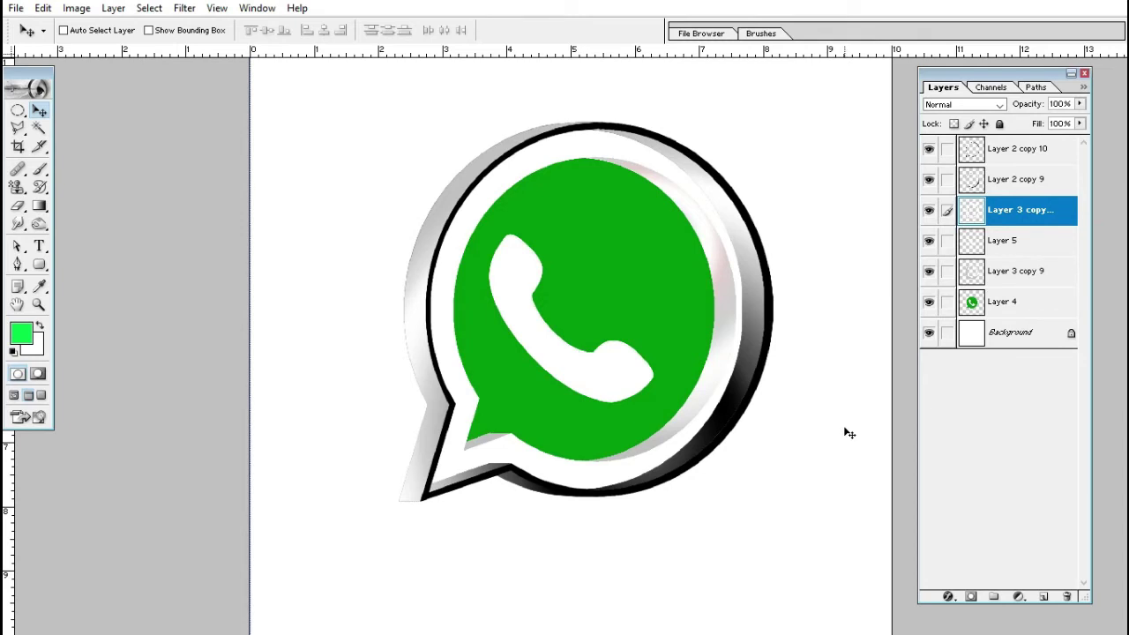
{"action": "key", "text": "ctrl+bracketright"}
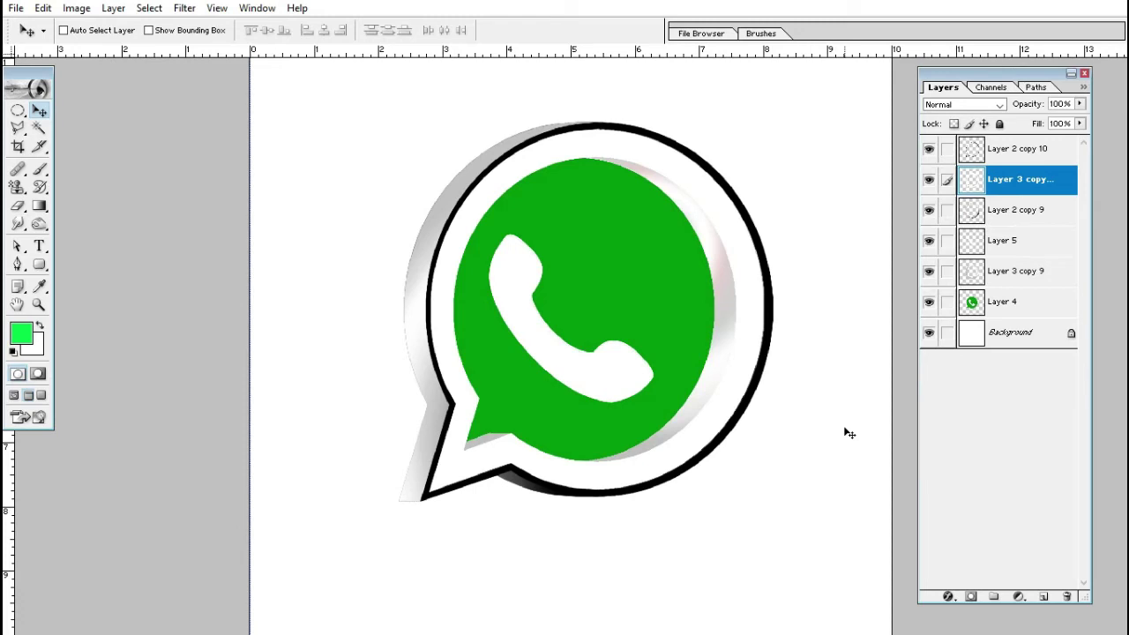
Make Layer 4, the green bubble, active and begin loading its selection
{"action": "right_click", "coordinate": [598, 315]}
{"action": "left_click", "coordinate": [635, 327]}
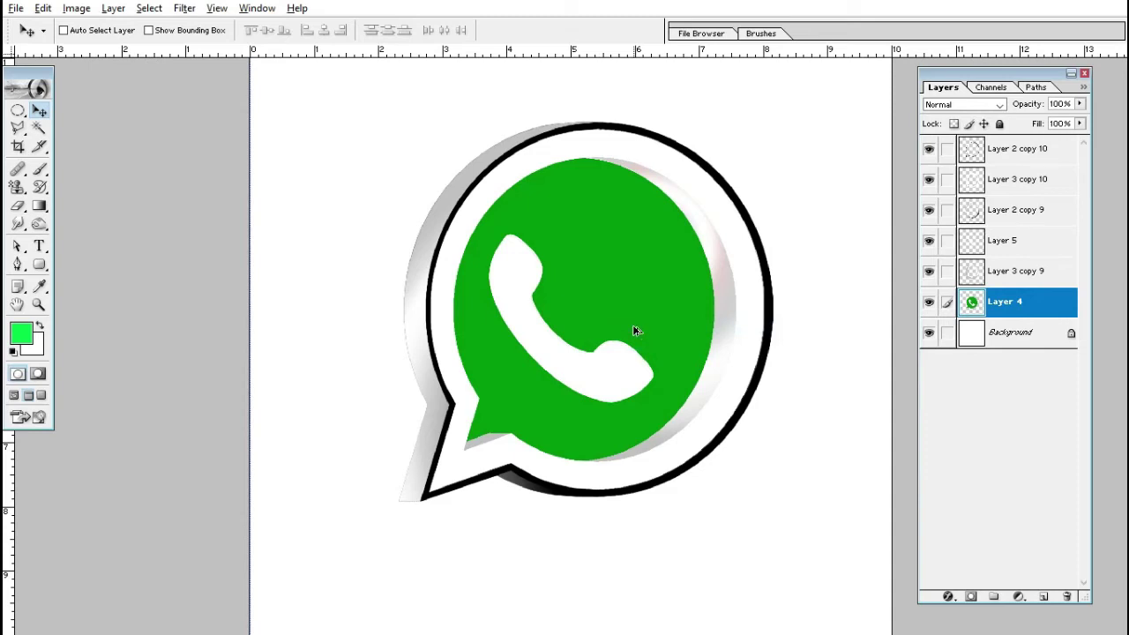
{"action": "key", "text": "alt+s"}
Load the green bubble's shape as a selection and switch to the Gradient tool
{"action": "key", "text": "o"}
{"action": "key", "text": "Return"}
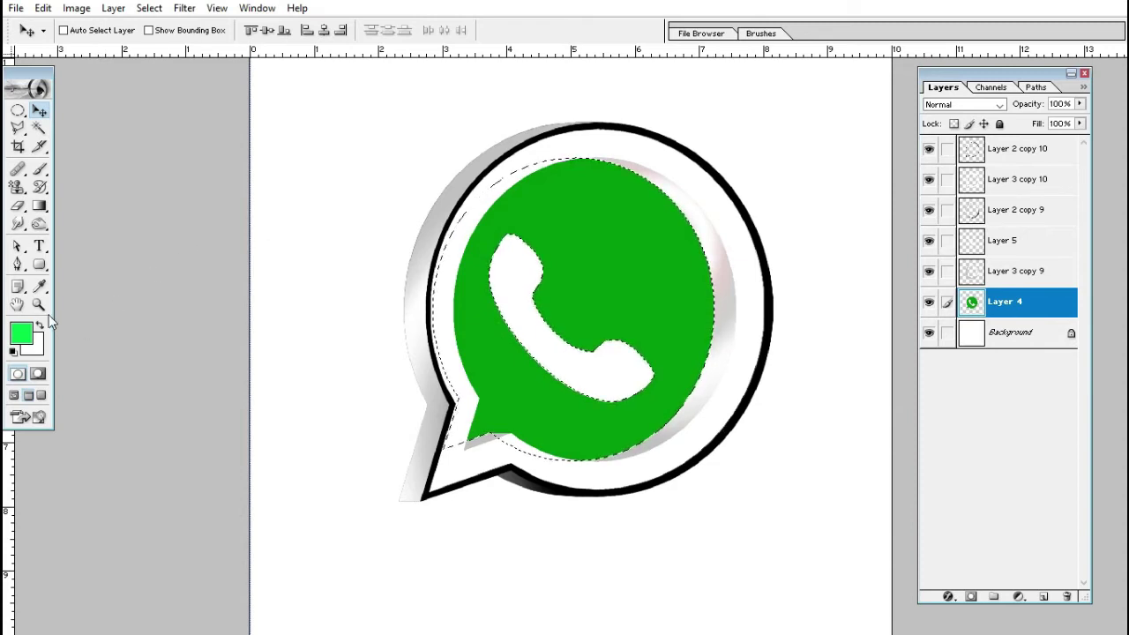
{"action": "left_click", "coordinate": [40, 208]}
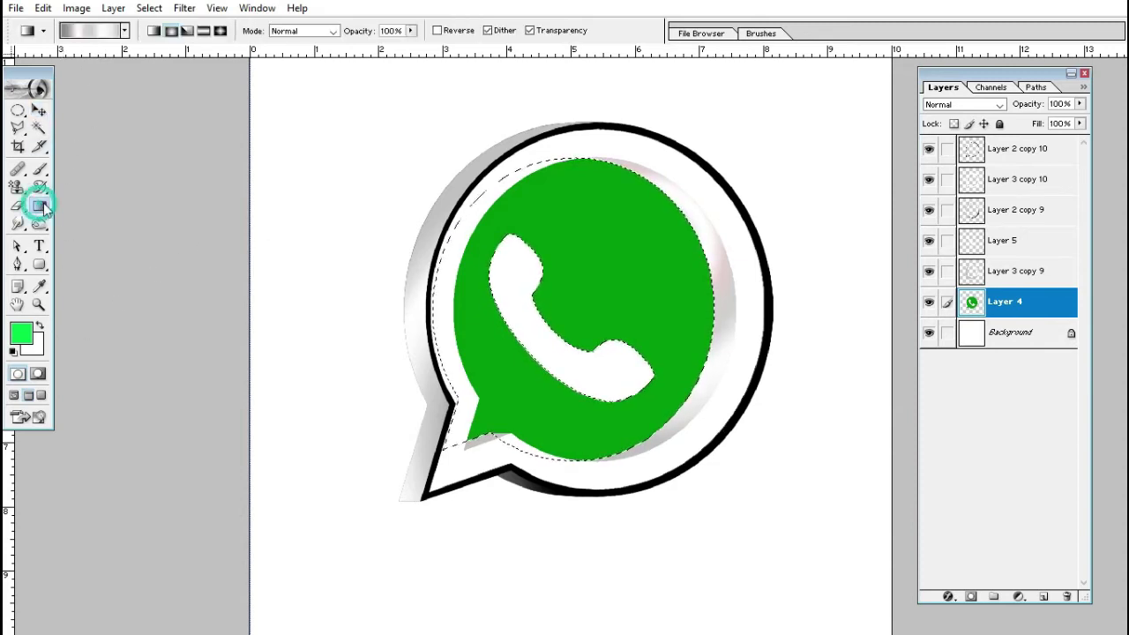
{"action": "left_click", "coordinate": [99, 30]}
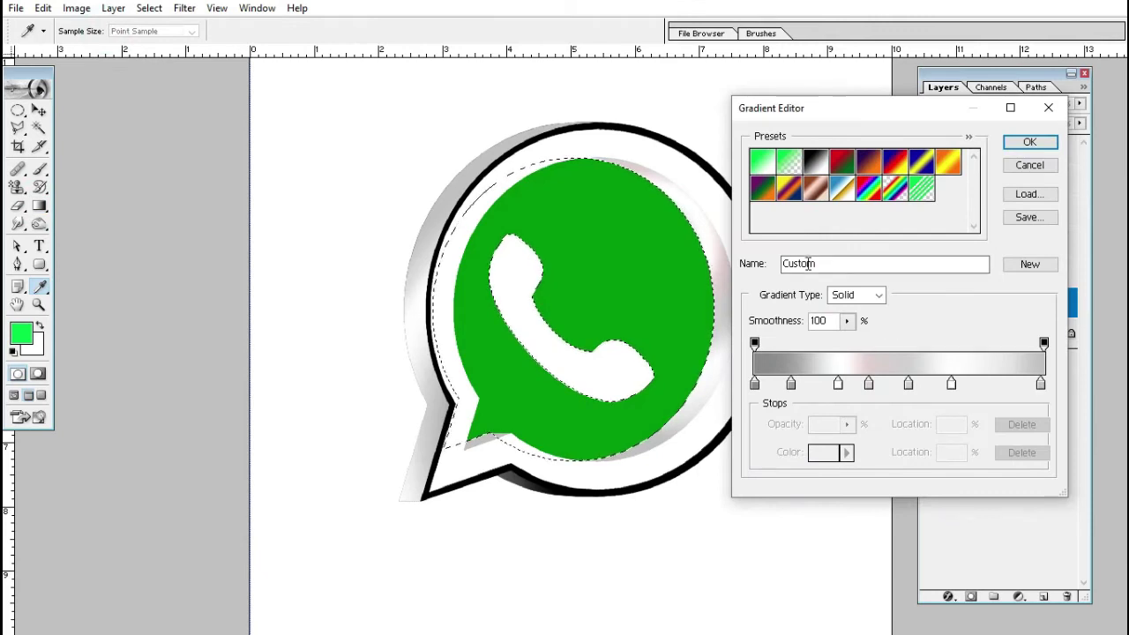
Set the left, 13% and 29% gradient stops to greens sampled from the bubble
{"action": "left_click", "coordinate": [753, 385]}
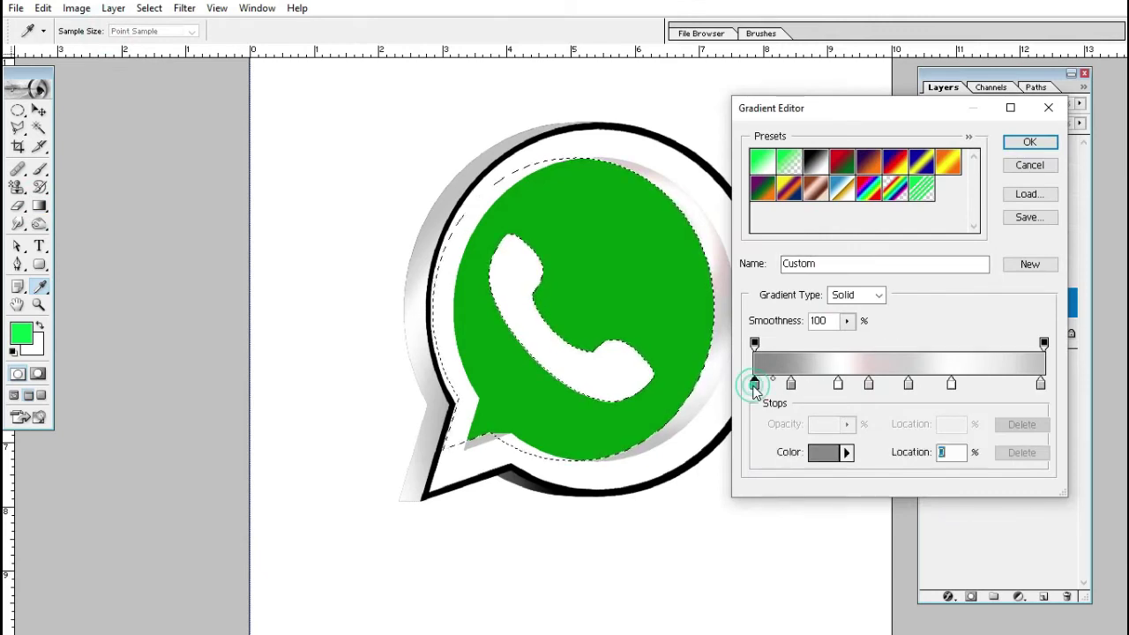
{"action": "left_click", "coordinate": [498, 413]}
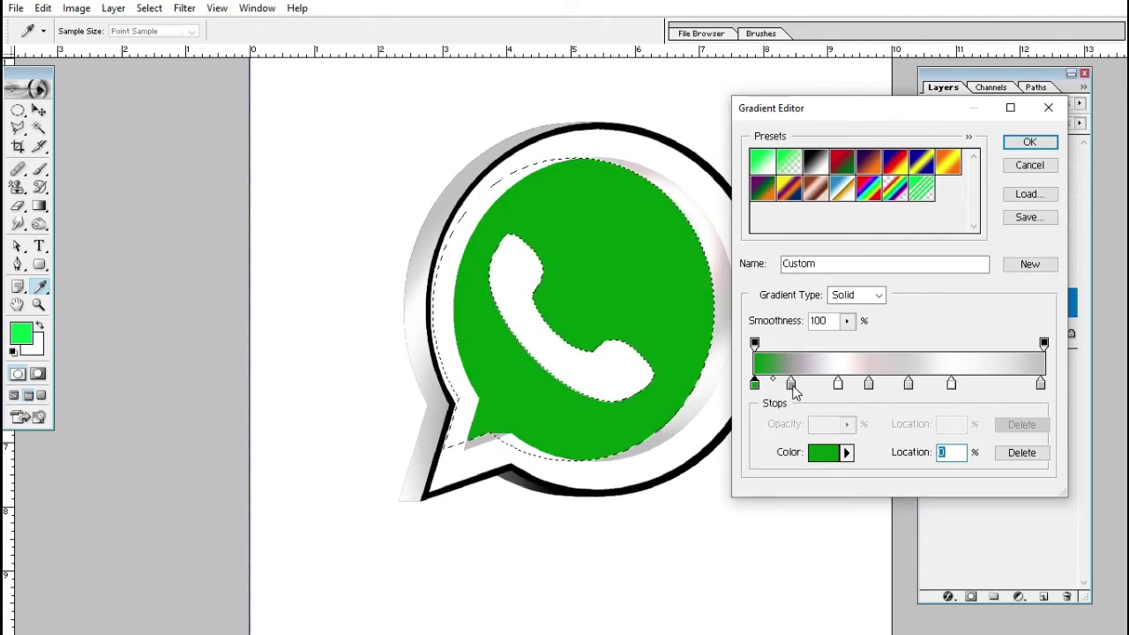
{"action": "left_click", "coordinate": [791, 384]}
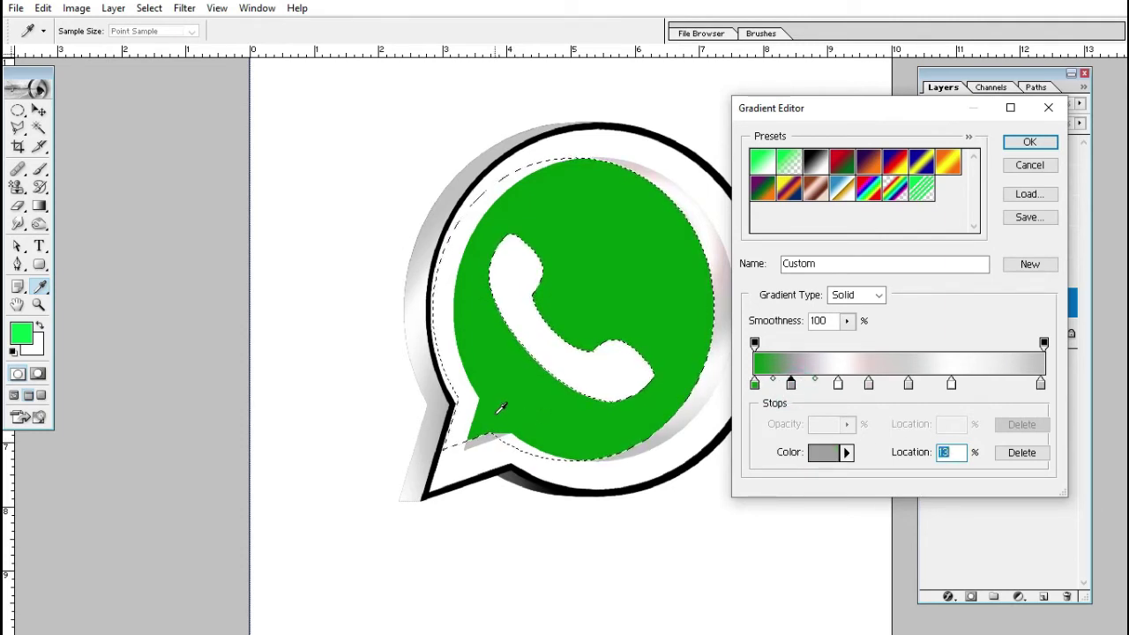
{"action": "left_click", "coordinate": [500, 408]}
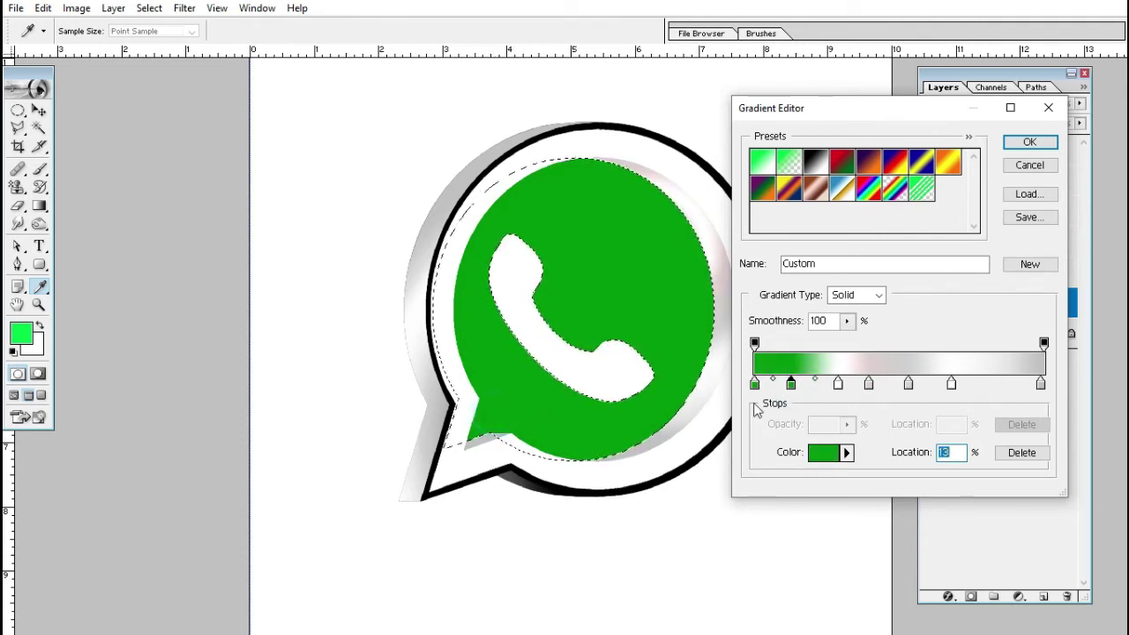
{"action": "left_click", "coordinate": [838, 385]}
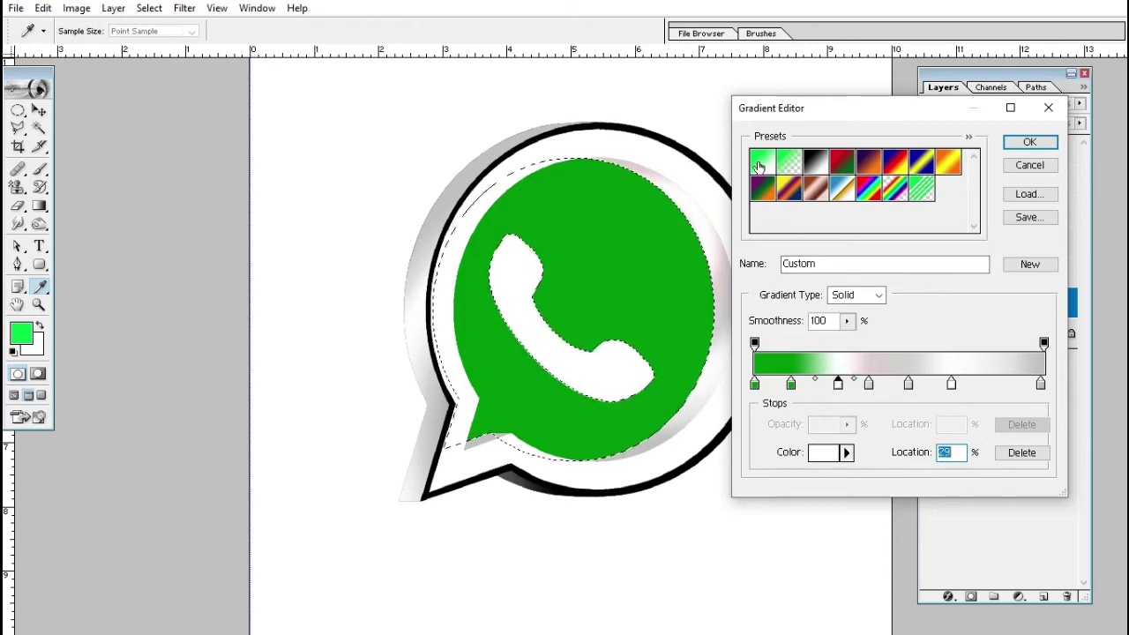
{"action": "left_click", "coordinate": [24, 332]}
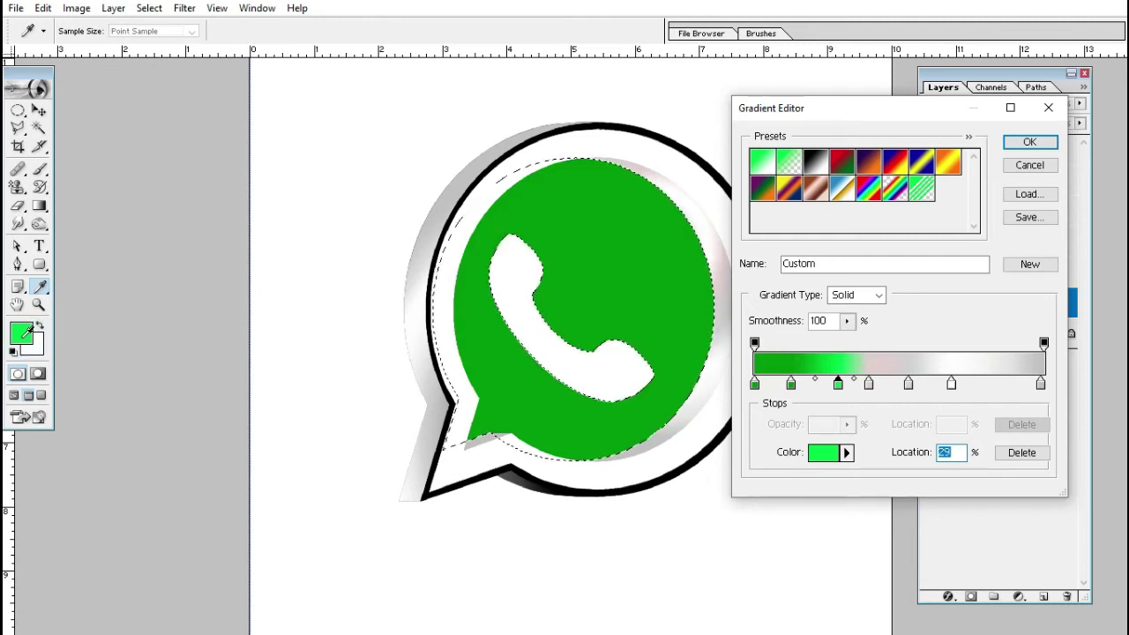
Make the 40% stop light green, the 53% stop sampled green, and the 68% stop dark green
{"action": "left_click", "coordinate": [868, 383]}
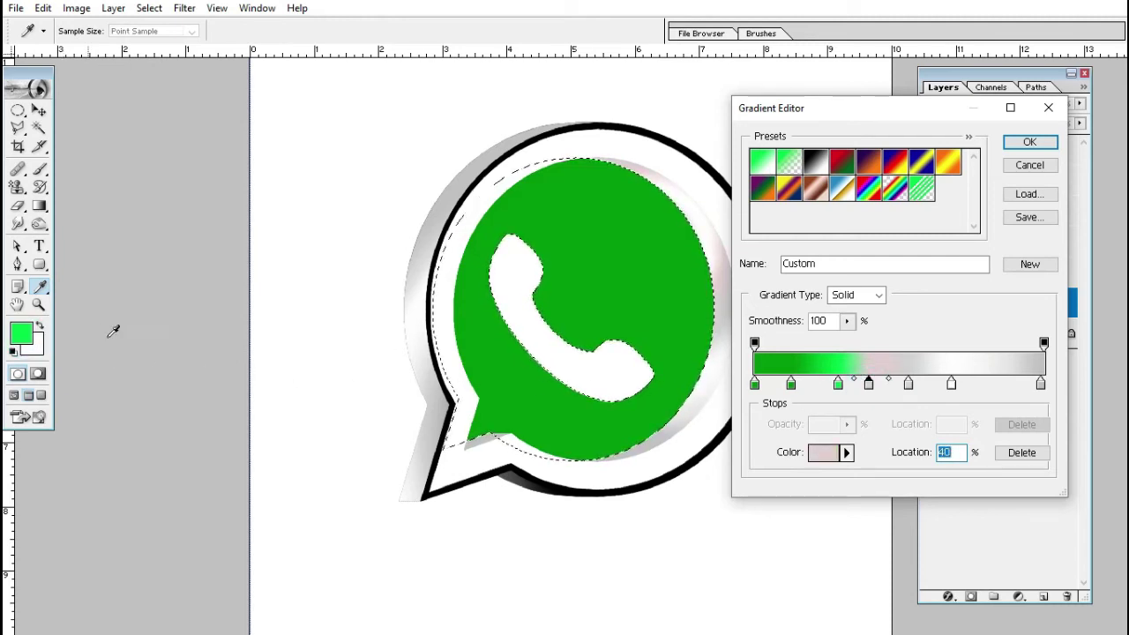
{"action": "left_click", "coordinate": [824, 452]}
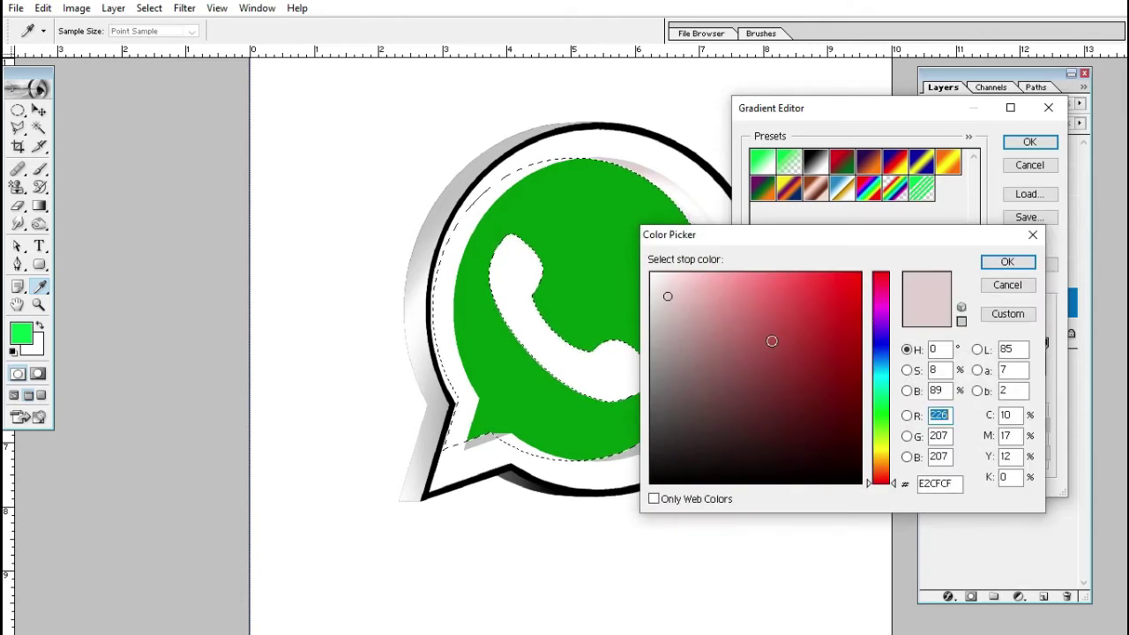
{"action": "left_click", "coordinate": [881, 413]}
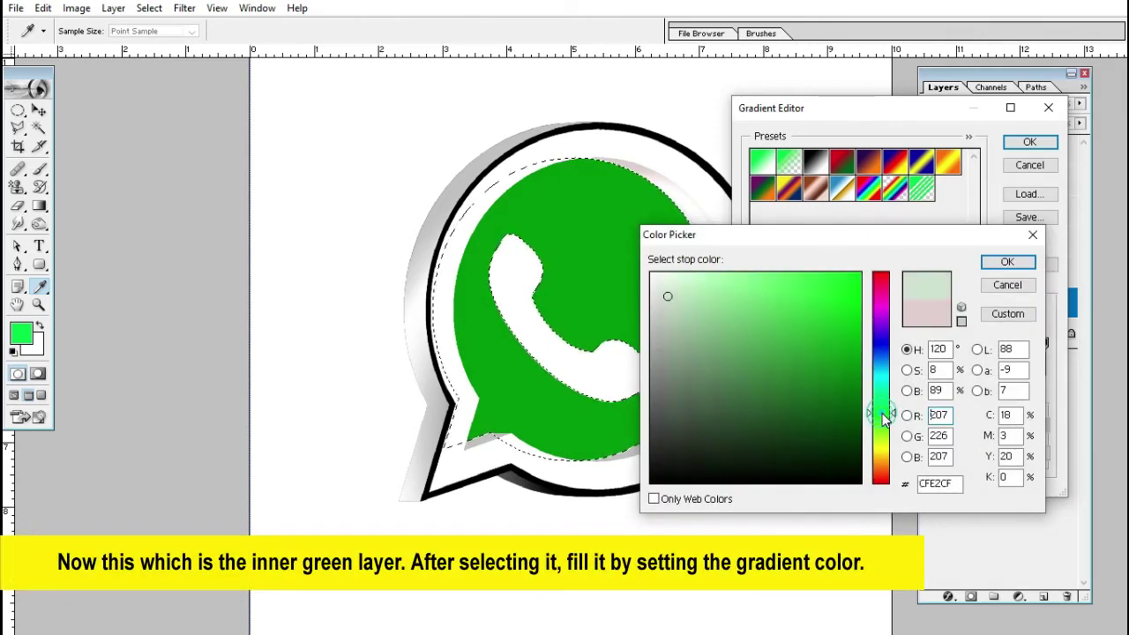
{"action": "left_click_drag", "start_coordinate": [709, 309], "coordinate": [725, 275]}
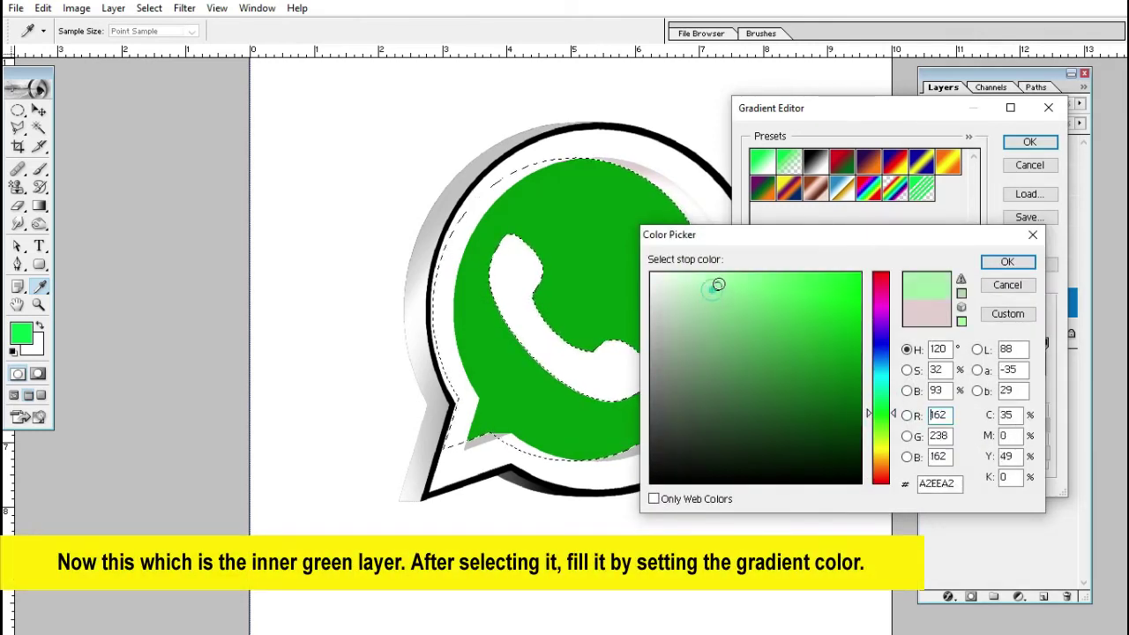
{"action": "left_click", "coordinate": [1005, 262]}
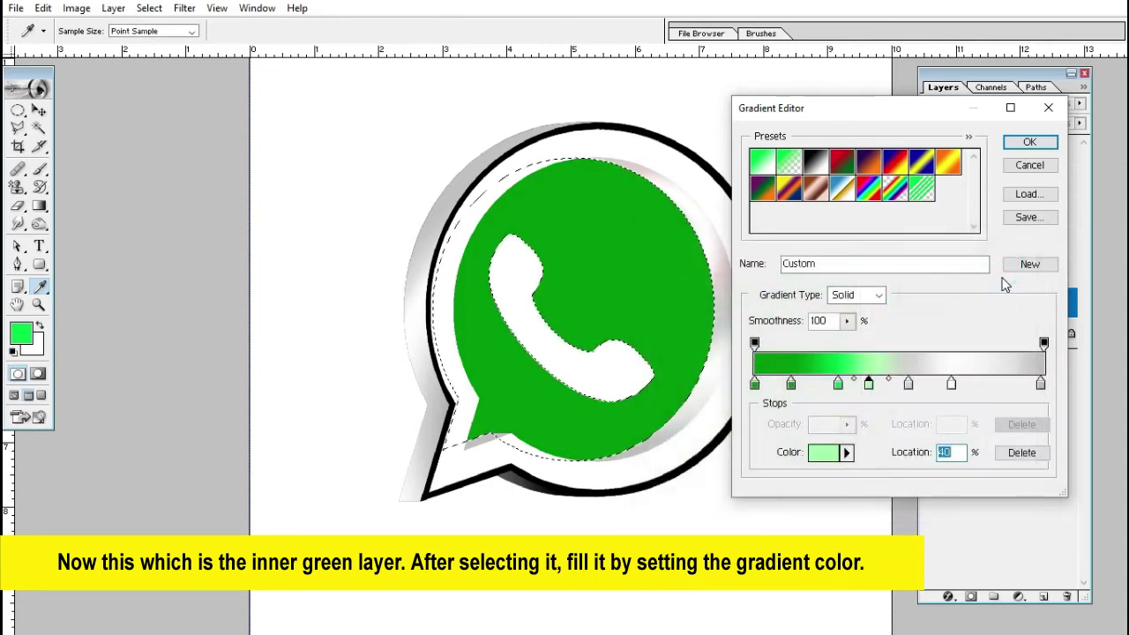
{"action": "left_click", "coordinate": [908, 386]}
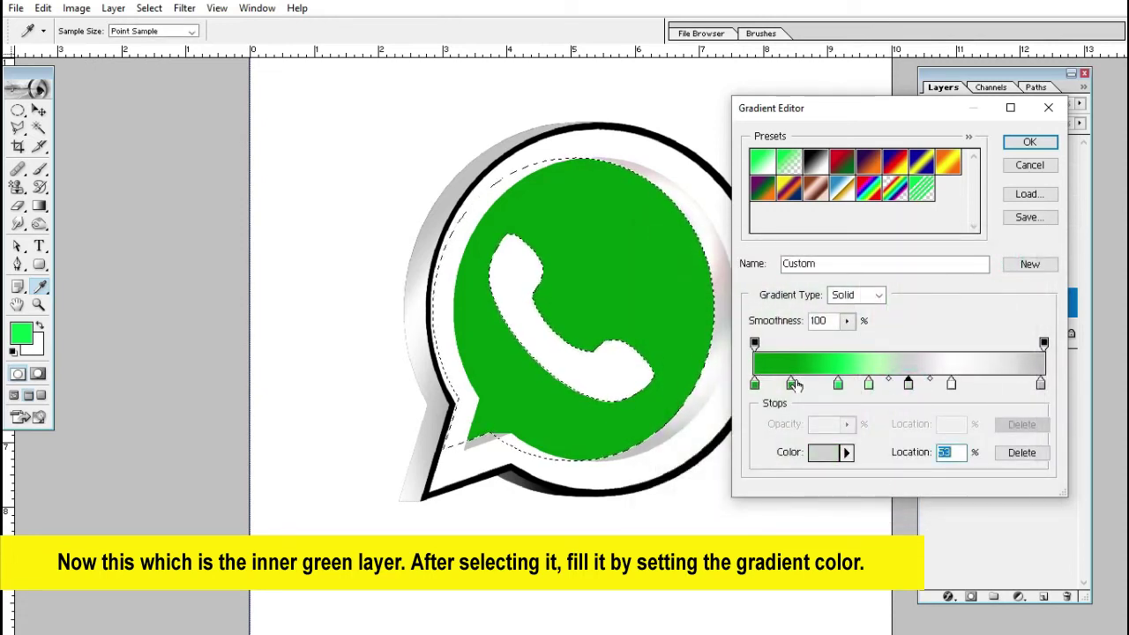
{"action": "left_click", "coordinate": [820, 354]}
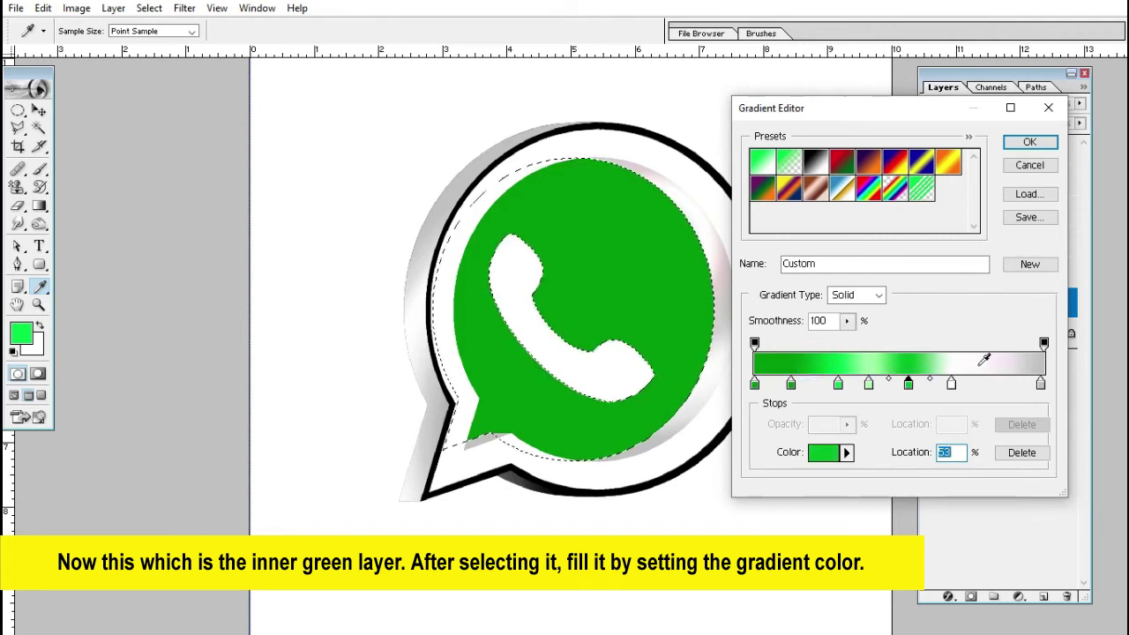
{"action": "left_click", "coordinate": [951, 384]}
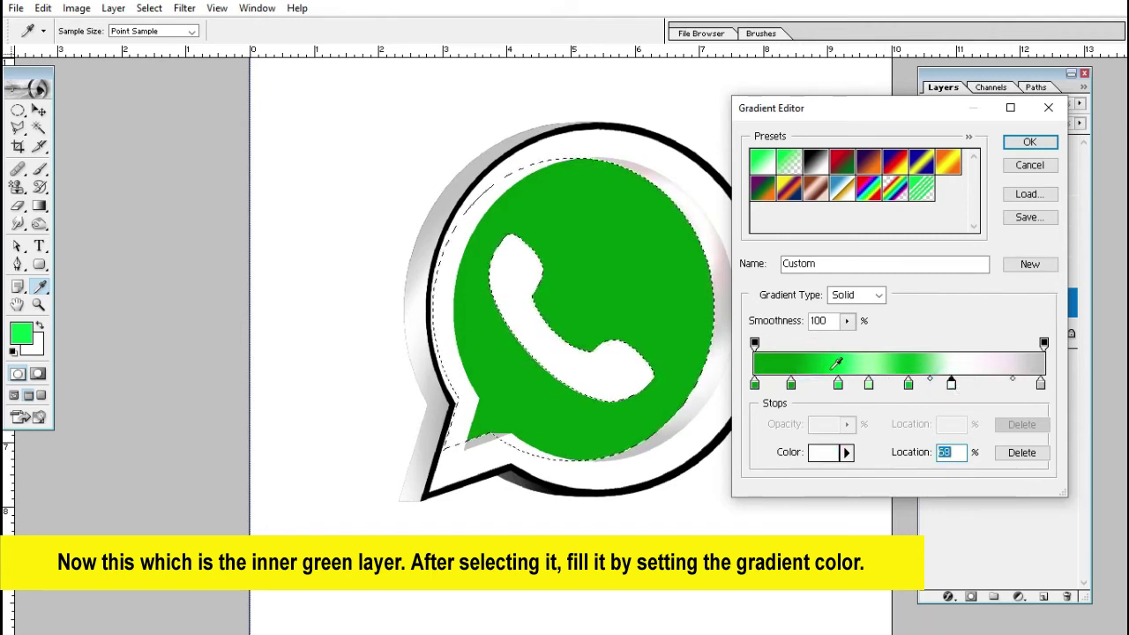
{"action": "left_click", "coordinate": [757, 358]}
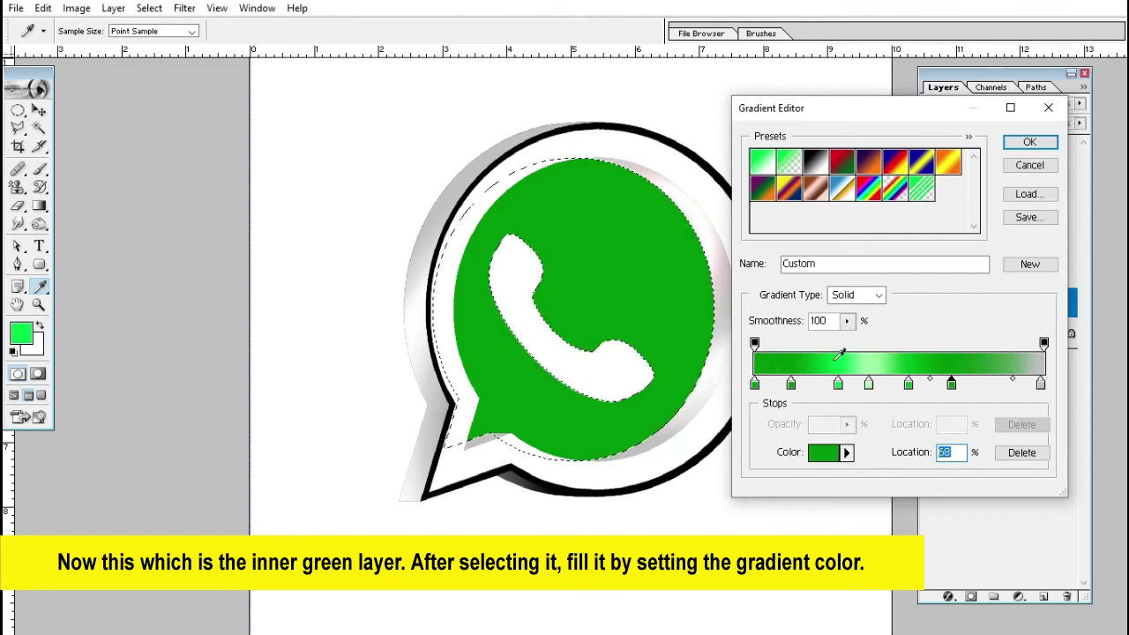
Set the rightmost stop to very dark green and the leftmost stop to near-black 202320
{"action": "left_click", "coordinate": [1040, 386]}
{"action": "left_click", "coordinate": [821, 452]}
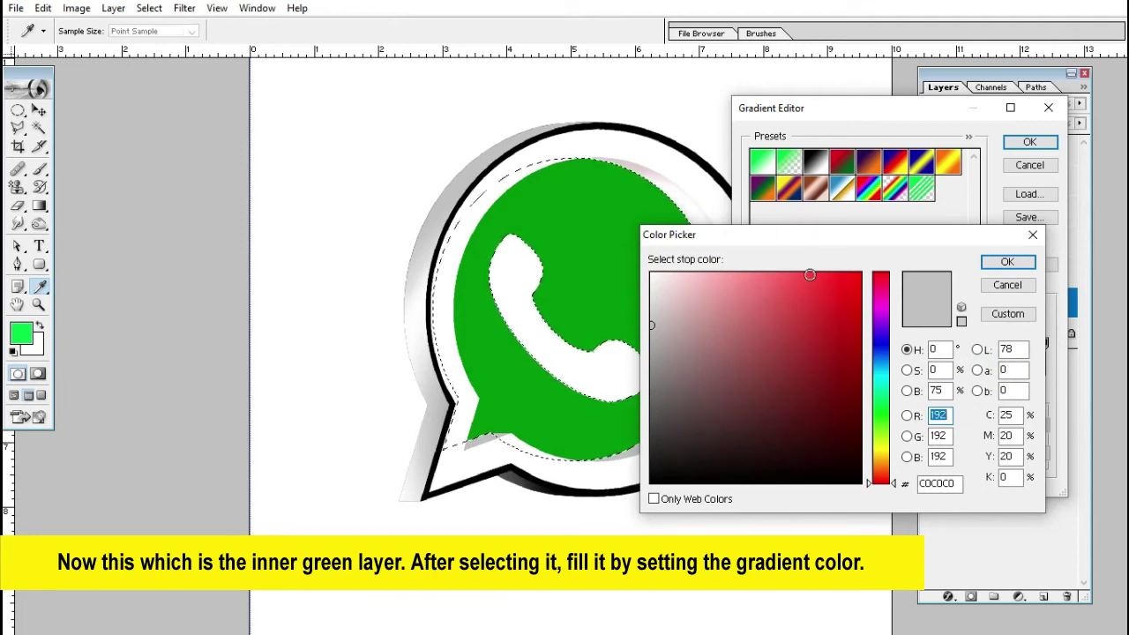
{"action": "left_click", "coordinate": [887, 418]}
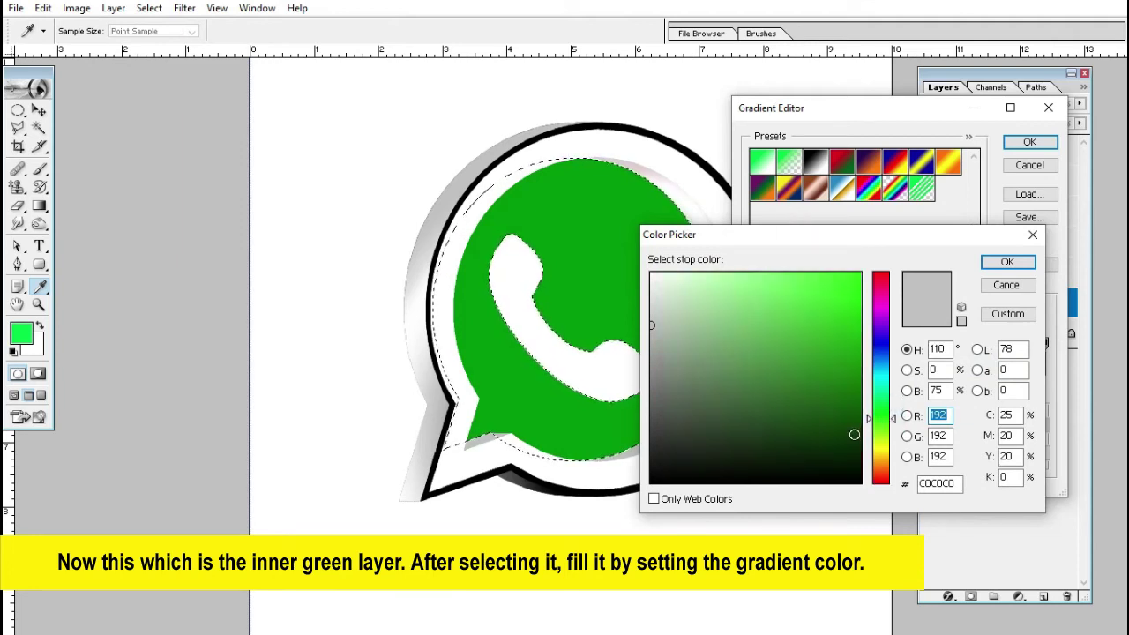
{"action": "left_click", "coordinate": [861, 438]}
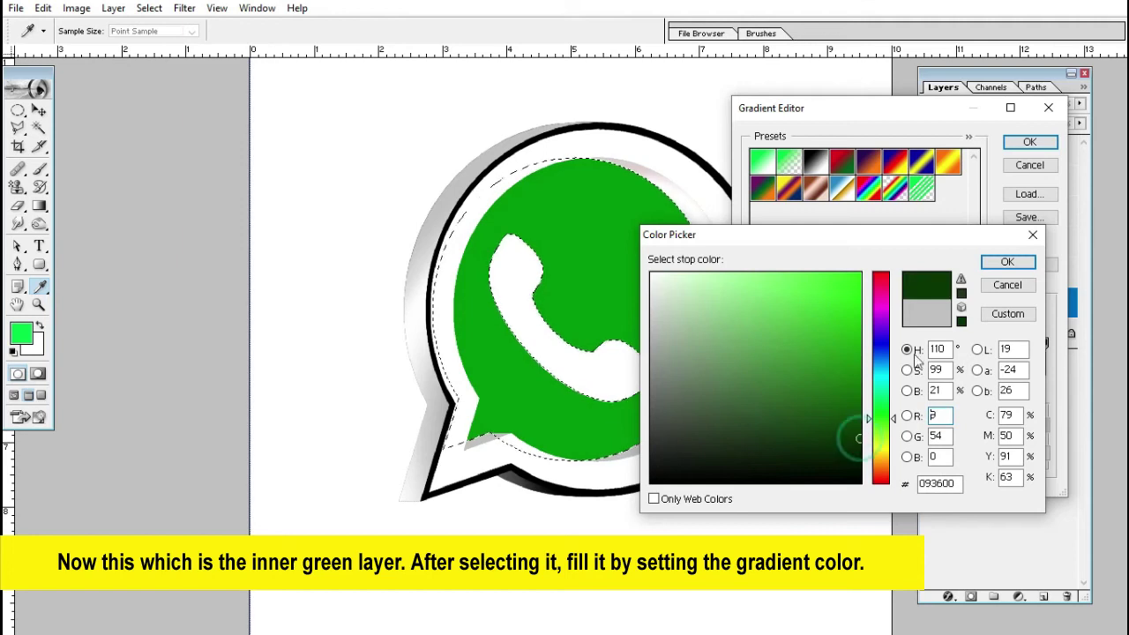
{"action": "left_click", "coordinate": [1007, 262]}
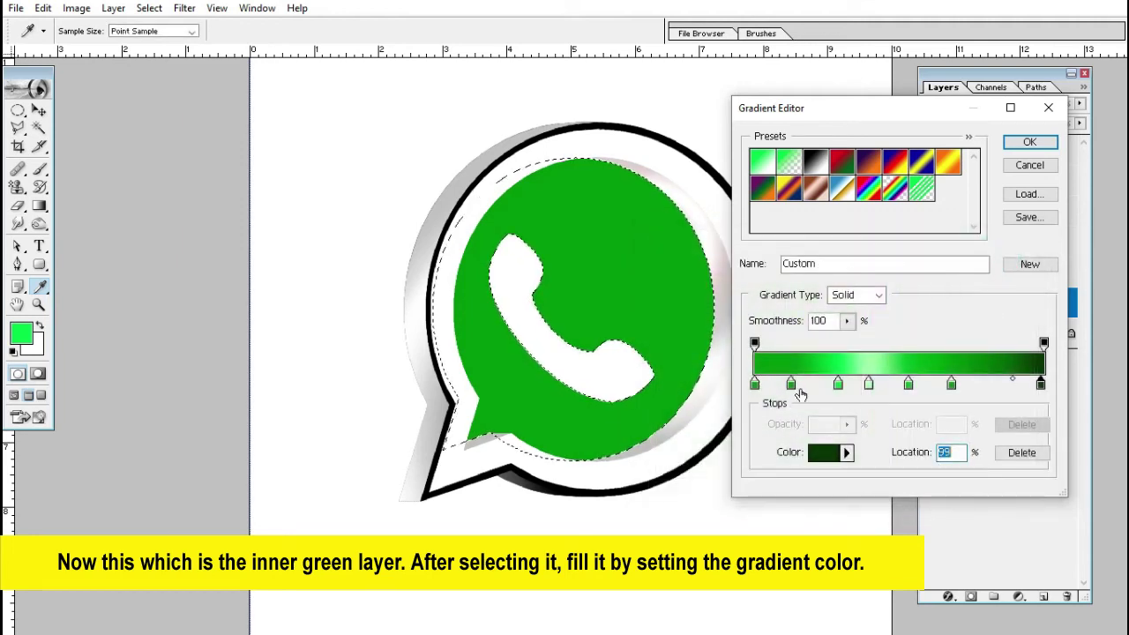
{"action": "left_click", "coordinate": [755, 384]}
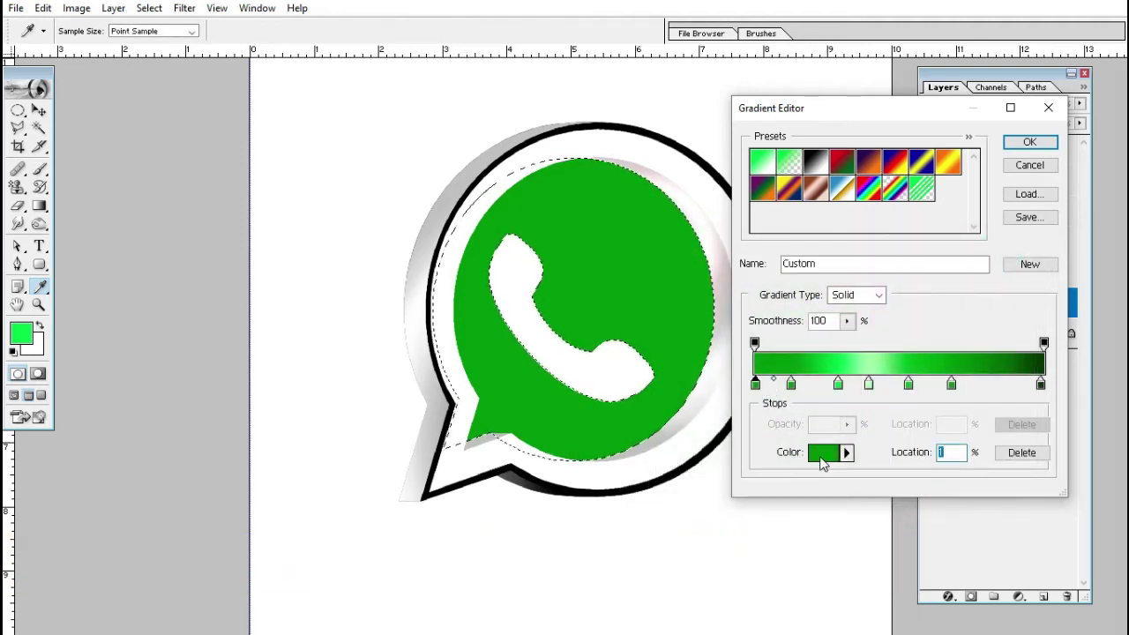
{"action": "left_click", "coordinate": [822, 453]}
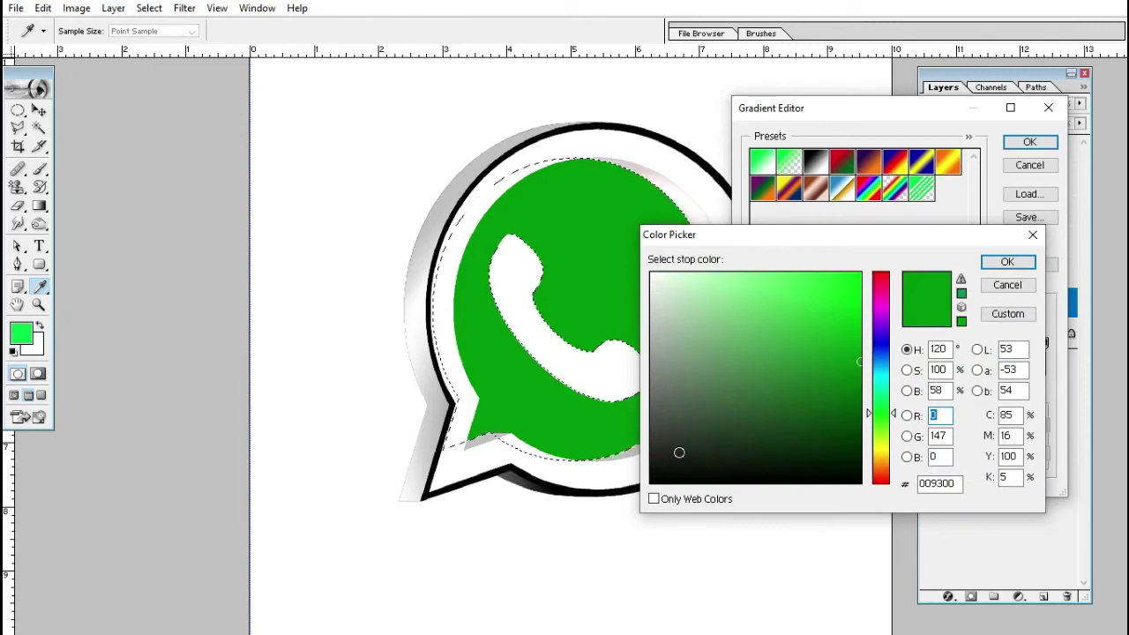
{"action": "left_click", "coordinate": [670, 454]}
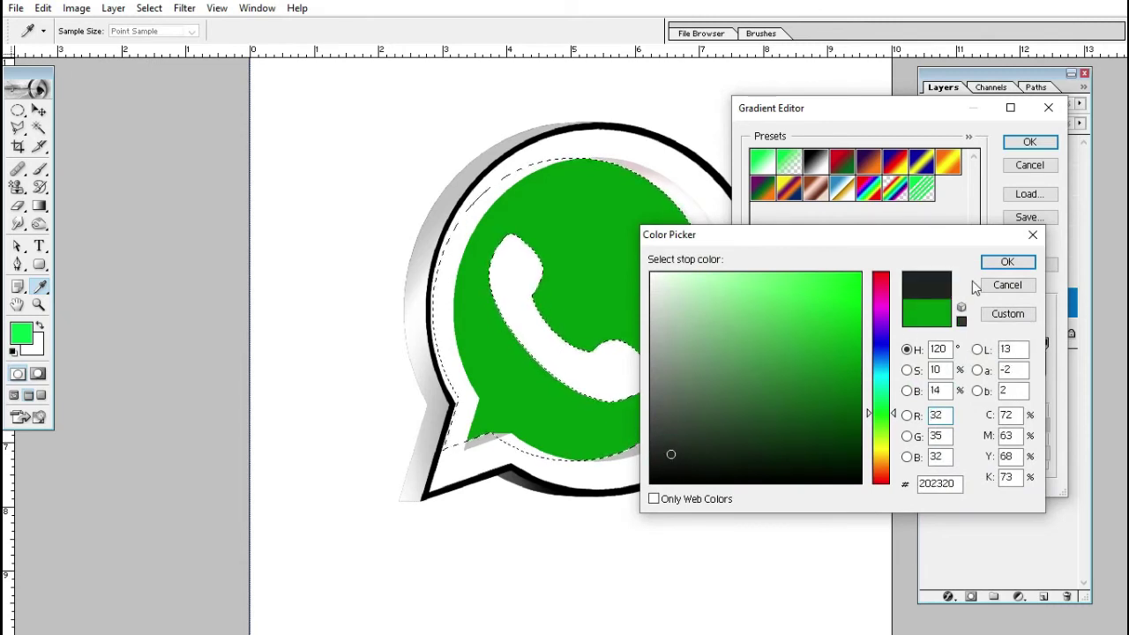
{"action": "left_click", "coordinate": [1007, 262]}
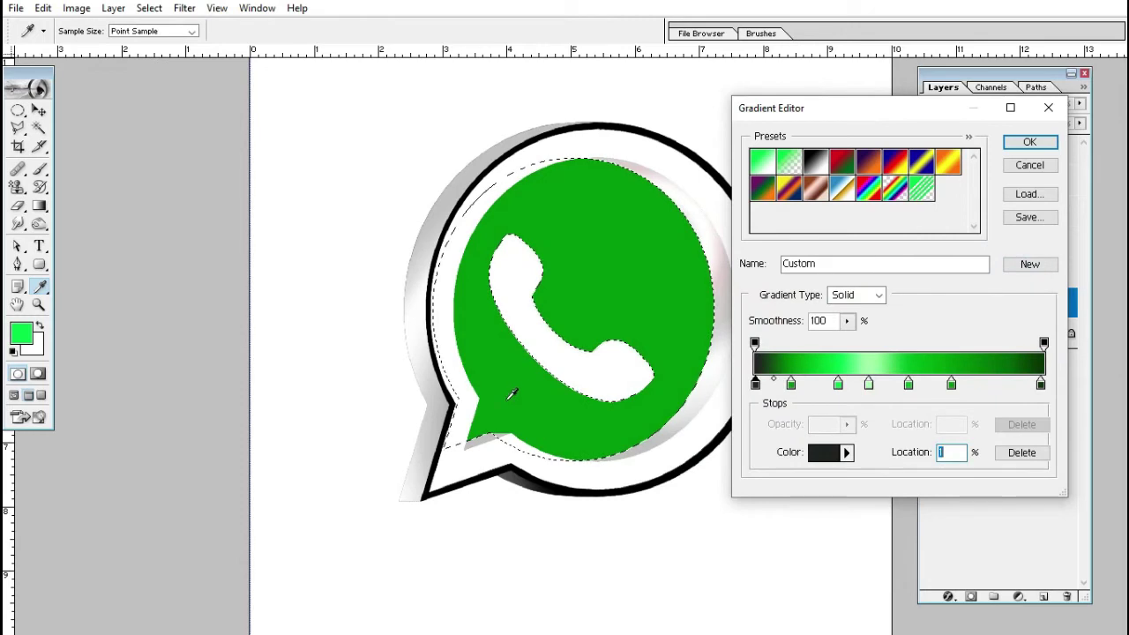
Apply the green gradient across the bubble from tail to top, deselect, and zoom in on the logo
{"action": "left_click", "coordinate": [1029, 142]}
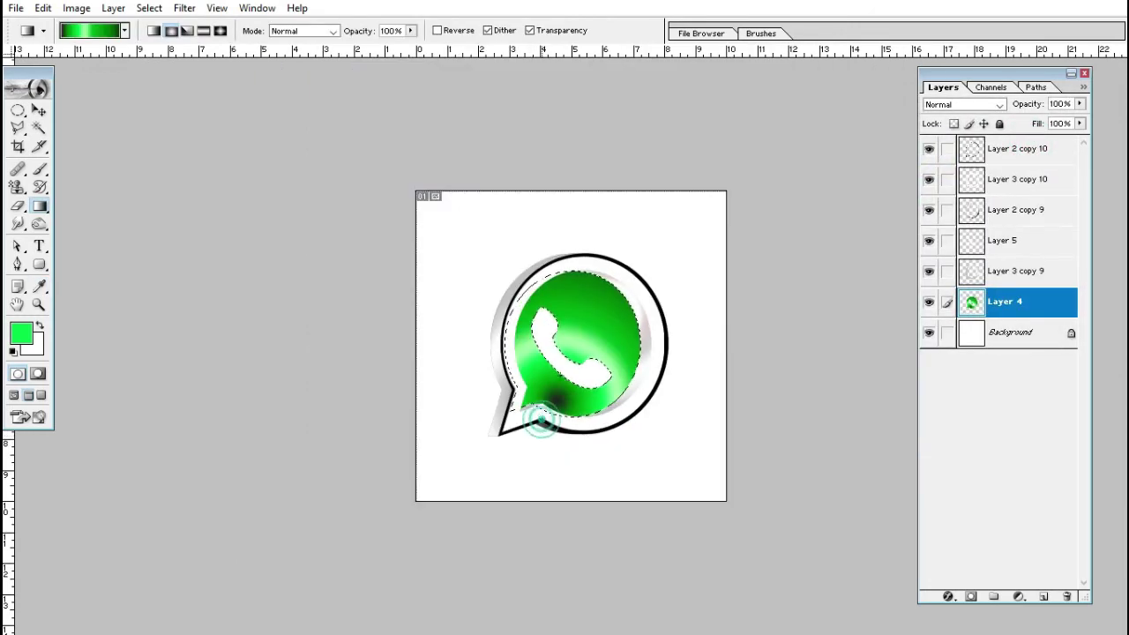
{"action": "left_click_drag", "start_coordinate": [540, 420], "coordinate": [628, 232]}
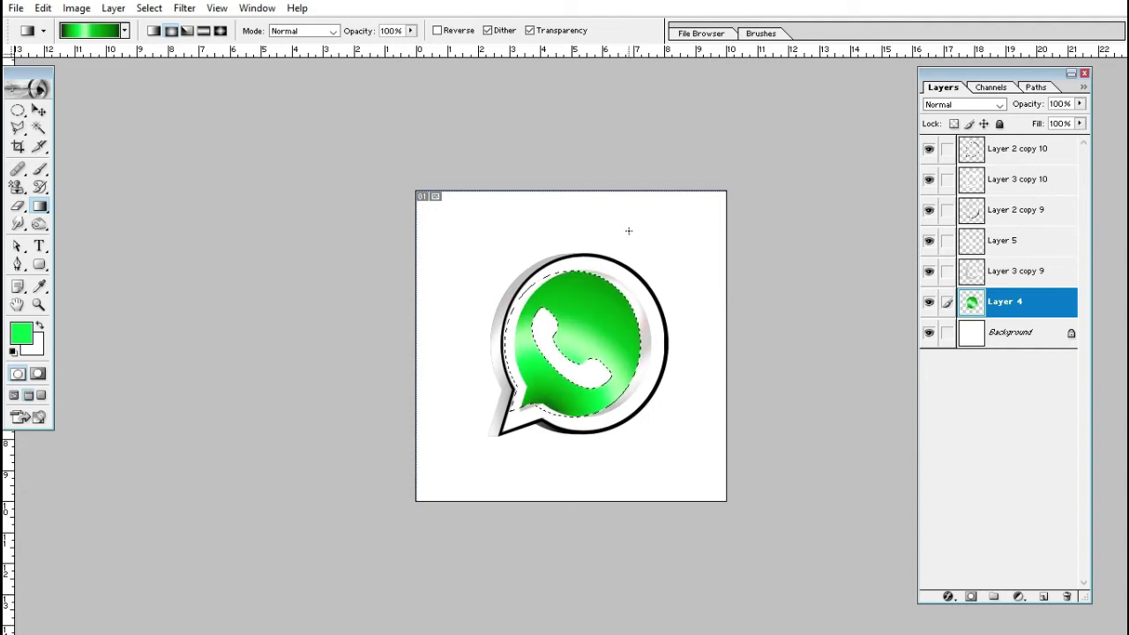
{"action": "key", "text": "ctrl+d"}
{"action": "key", "text": "z"}
{"action": "left_click_drag", "start_coordinate": [467, 232], "coordinate": [747, 470]}
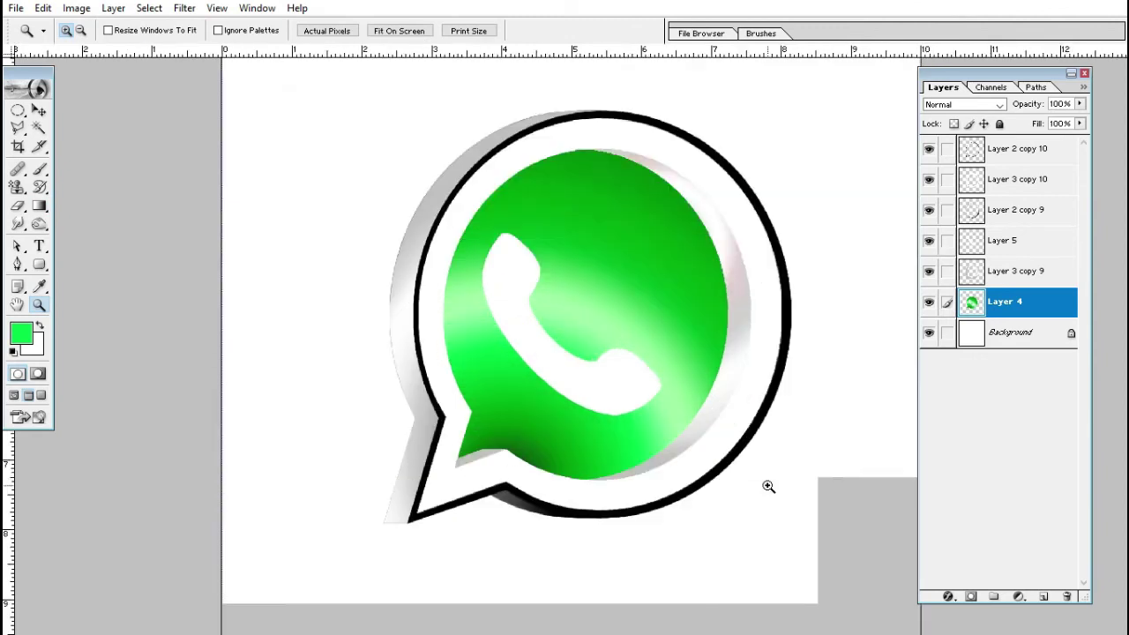
{"action": "key", "text": "v"}
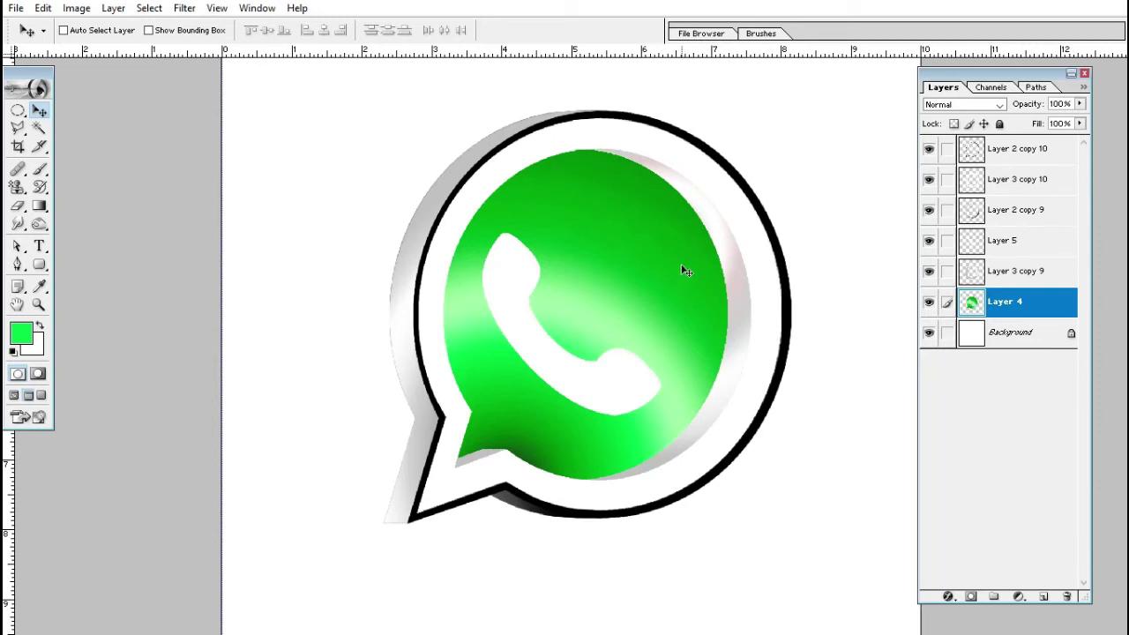
Select receiver Layer 5 and duplicate it repeatedly with Ctrl+J
{"action": "right_click", "coordinate": [581, 387]}
{"action": "left_click", "coordinate": [615, 398]}
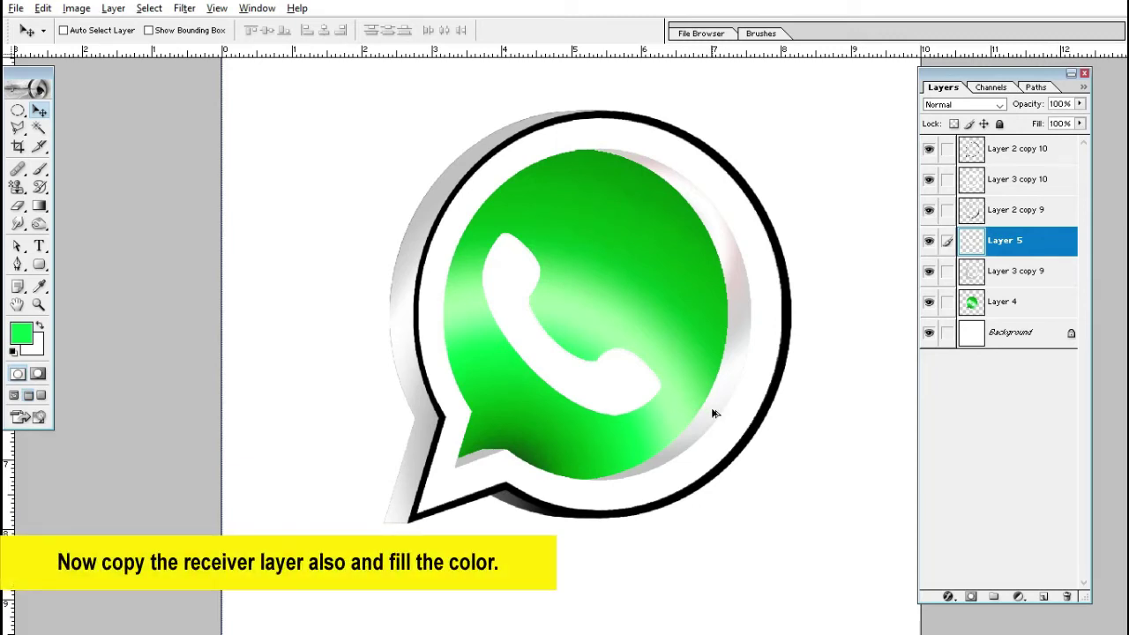
{"action": "key", "text": "ctrl+j"}
{"action": "key", "text": "ctrl+j"}
{"action": "key", "text": "ctrl+j"}
{"action": "key", "text": "ctrl+j"}
{"action": "key", "text": "ctrl+j"}
{"action": "key", "text": "ctrl+j"}
{"action": "key", "text": "ctrl+j"}
{"action": "key", "text": "ctrl+j"}
{"action": "key", "text": "ctrl+j"}
{"action": "key", "text": "ctrl+j"}
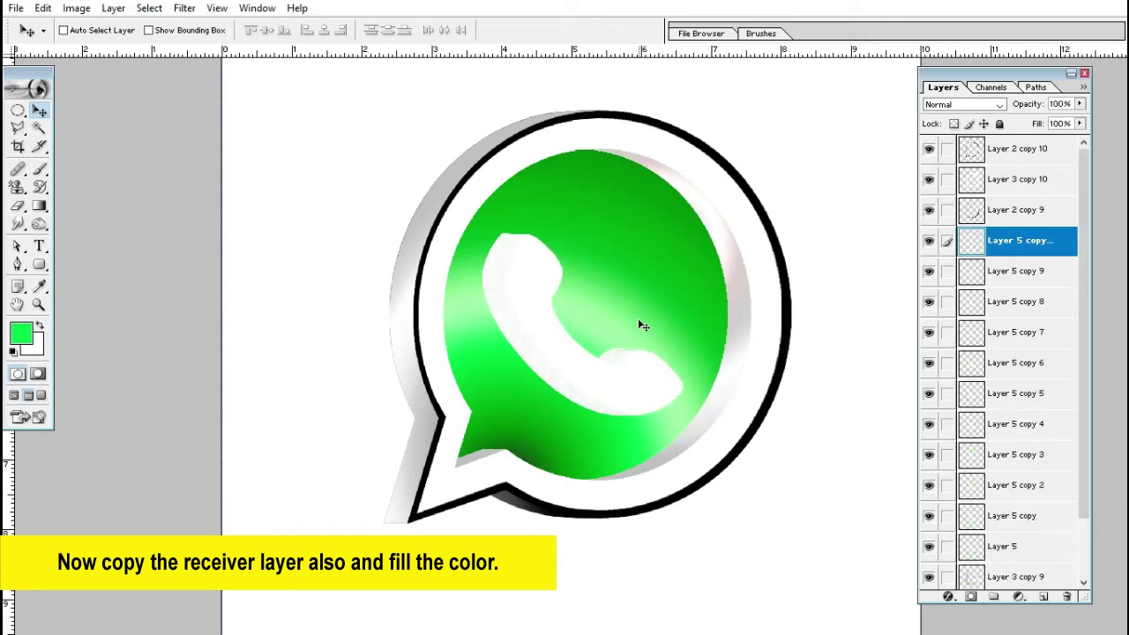
Link Layer 5 and its copies to Layer 5 copy 9 and merge them into it
{"action": "left_click", "coordinate": [945, 272]}
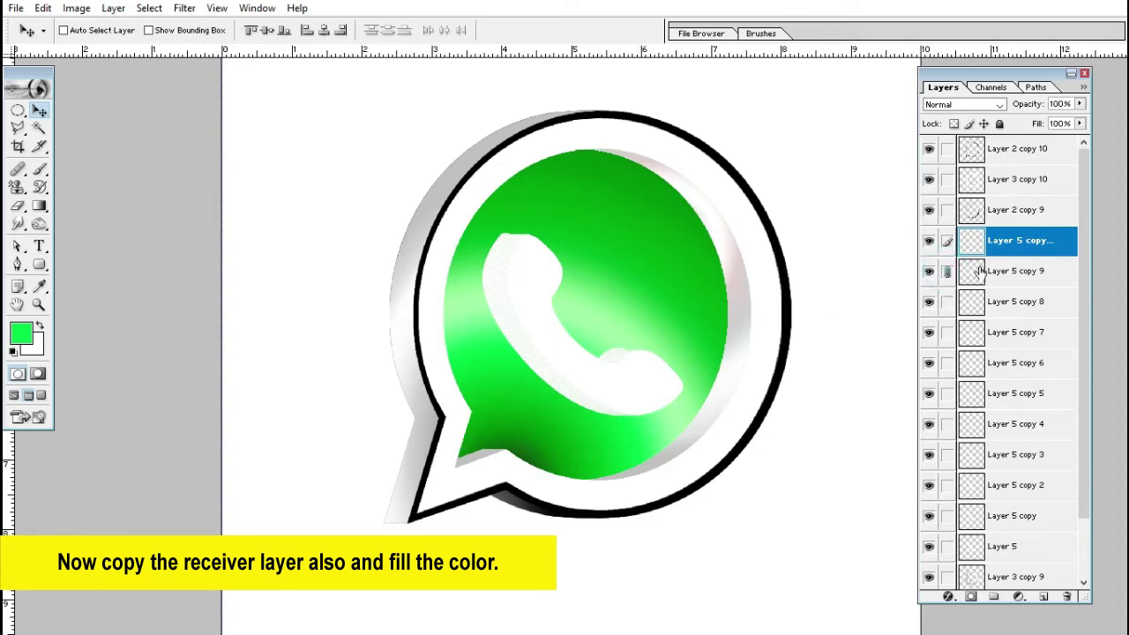
{"action": "left_click", "coordinate": [1008, 275]}
{"action": "left_click", "coordinate": [946, 243]}
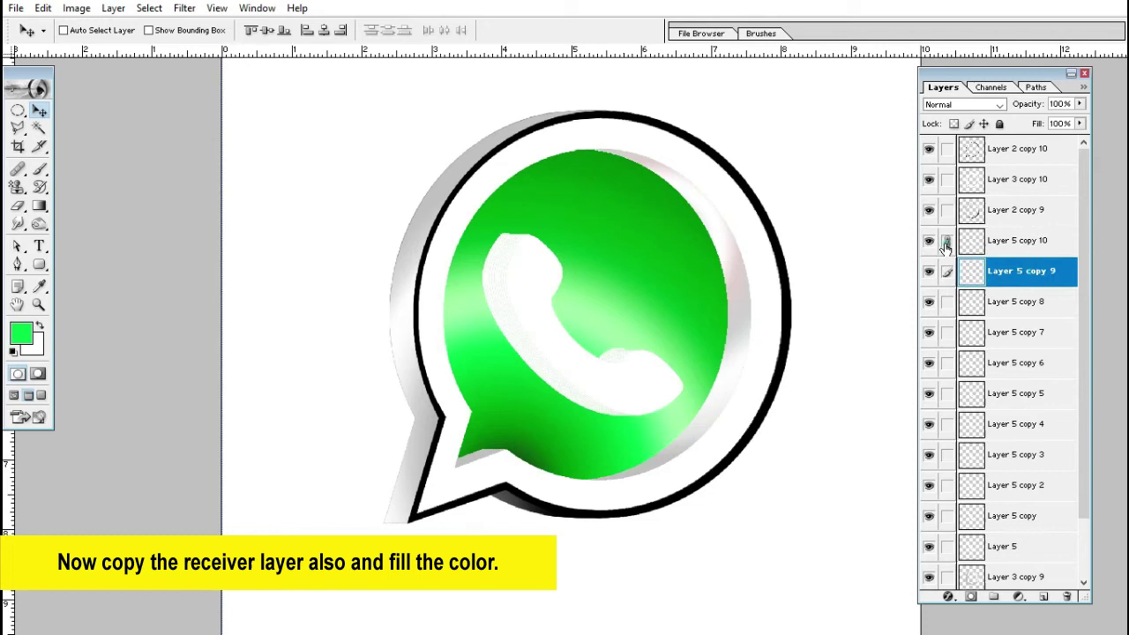
{"action": "left_click", "coordinate": [946, 302]}
{"action": "left_click", "coordinate": [946, 332]}
{"action": "left_click", "coordinate": [948, 362]}
{"action": "left_click", "coordinate": [946, 394]}
{"action": "left_click", "coordinate": [946, 424]}
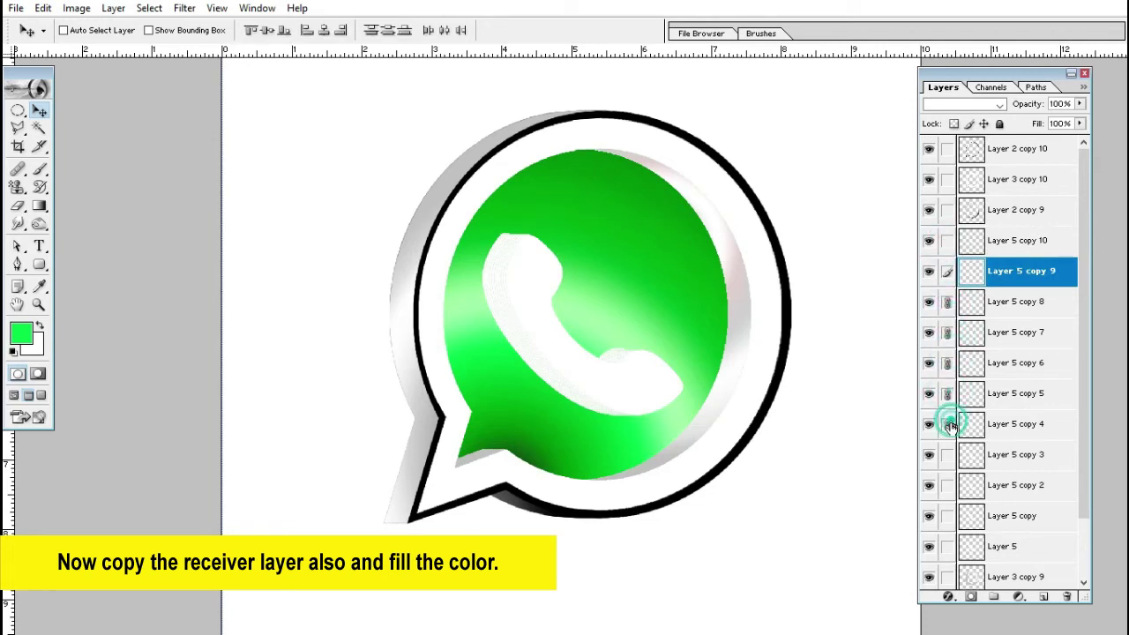
{"action": "left_click", "coordinate": [946, 454]}
{"action": "left_click", "coordinate": [946, 485]}
{"action": "left_click", "coordinate": [946, 516]}
{"action": "left_click", "coordinate": [946, 547]}
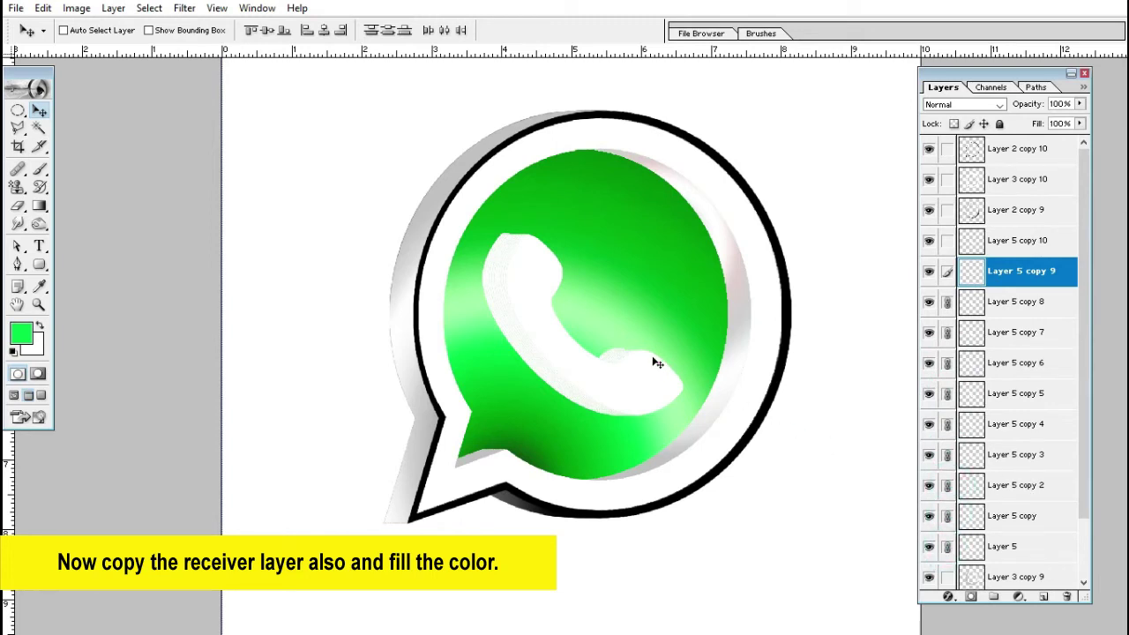
{"action": "key", "text": "ctrl+e"}
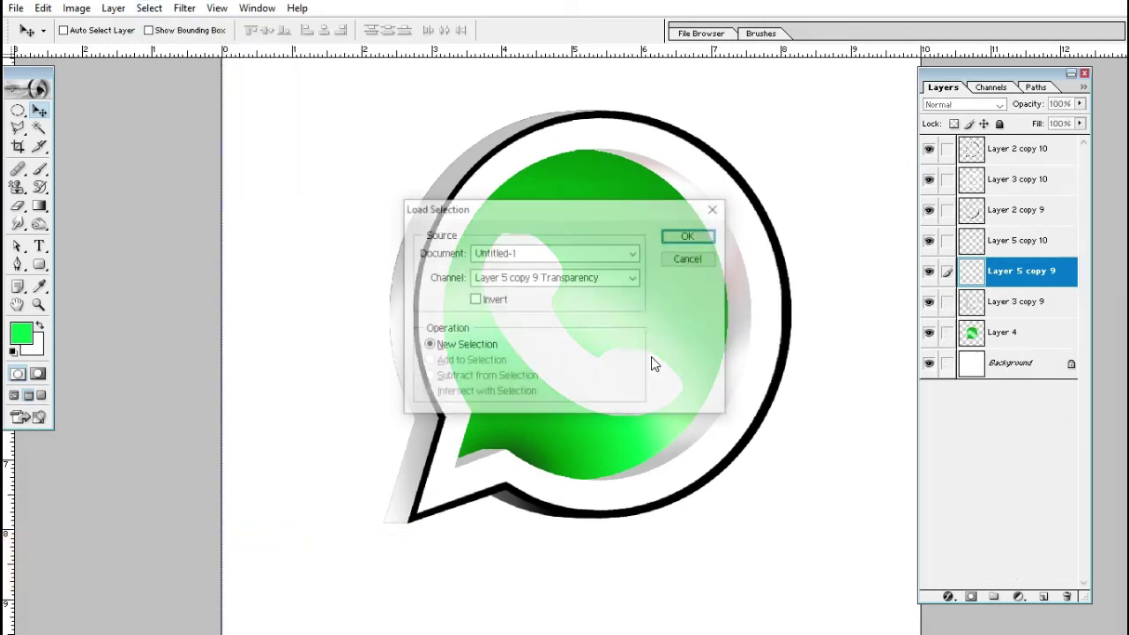
Load the handset shape as a selection and switch to the Gradient tool
{"action": "key", "text": "Return"}
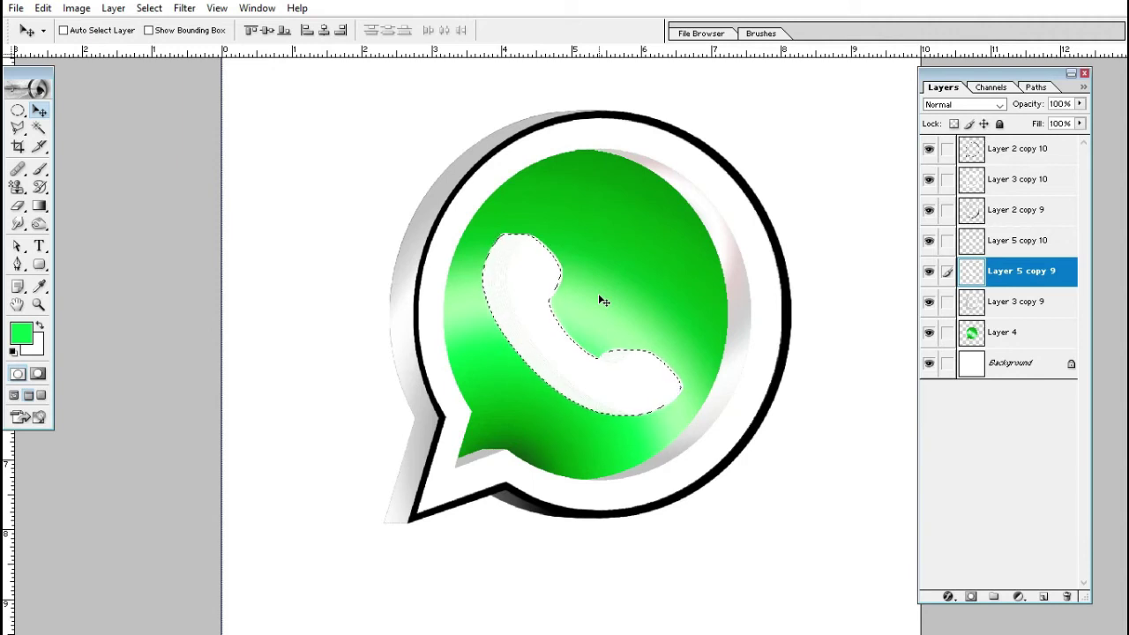
{"action": "key", "text": "g"}
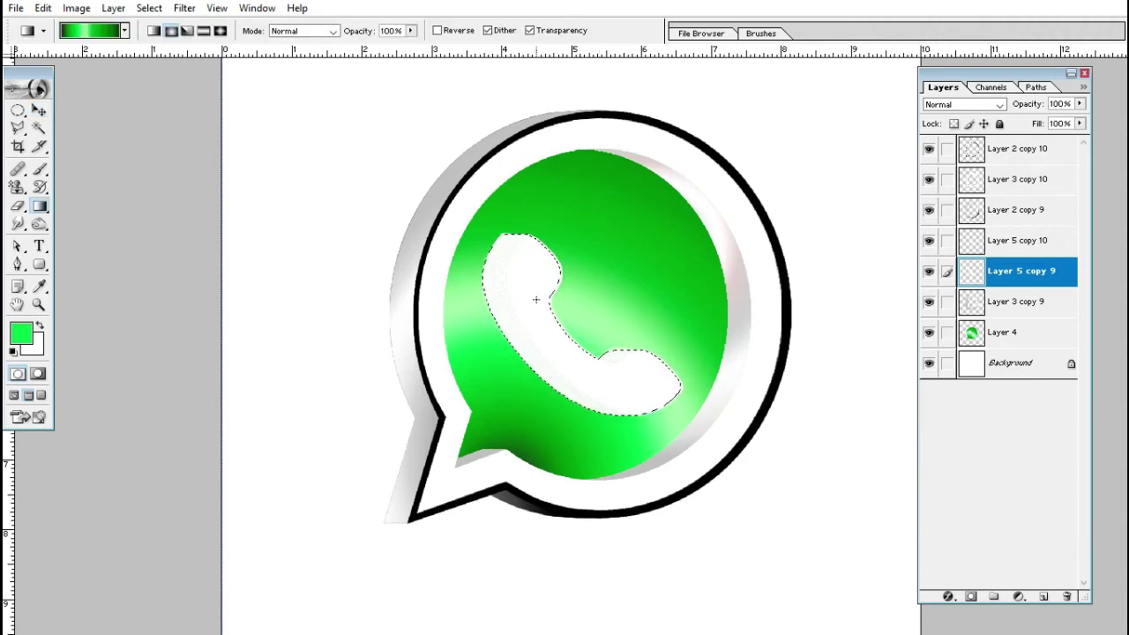
{"action": "left_click", "coordinate": [100, 31]}
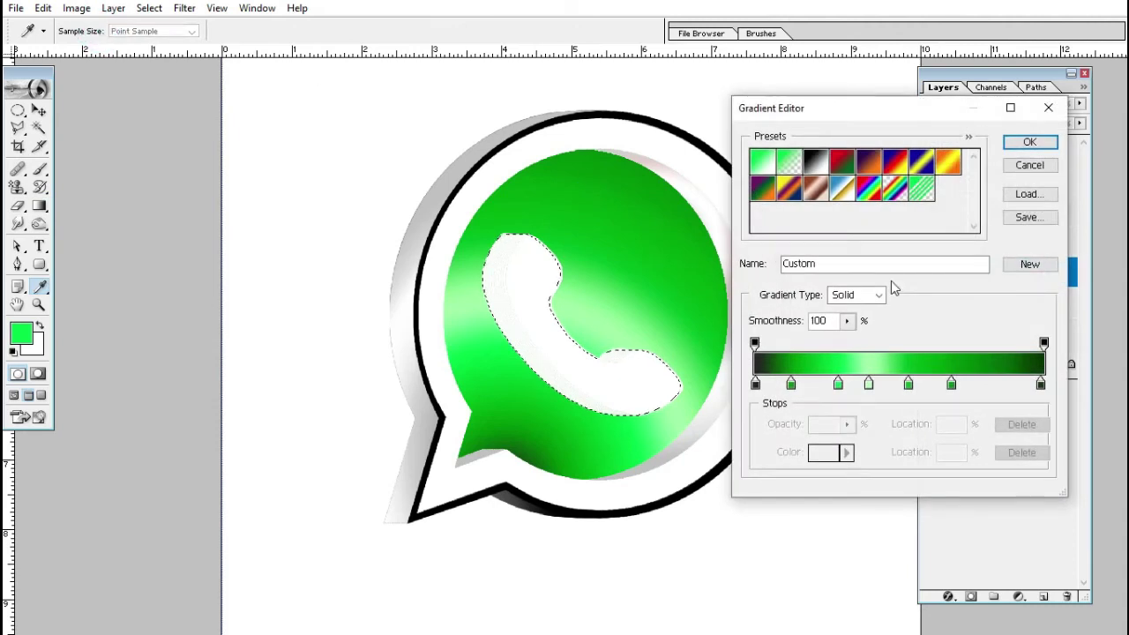
Resample the 13%–58% gradient stops as greys, white and dark grey from the logo, then accept
{"action": "left_click", "coordinate": [790, 385]}
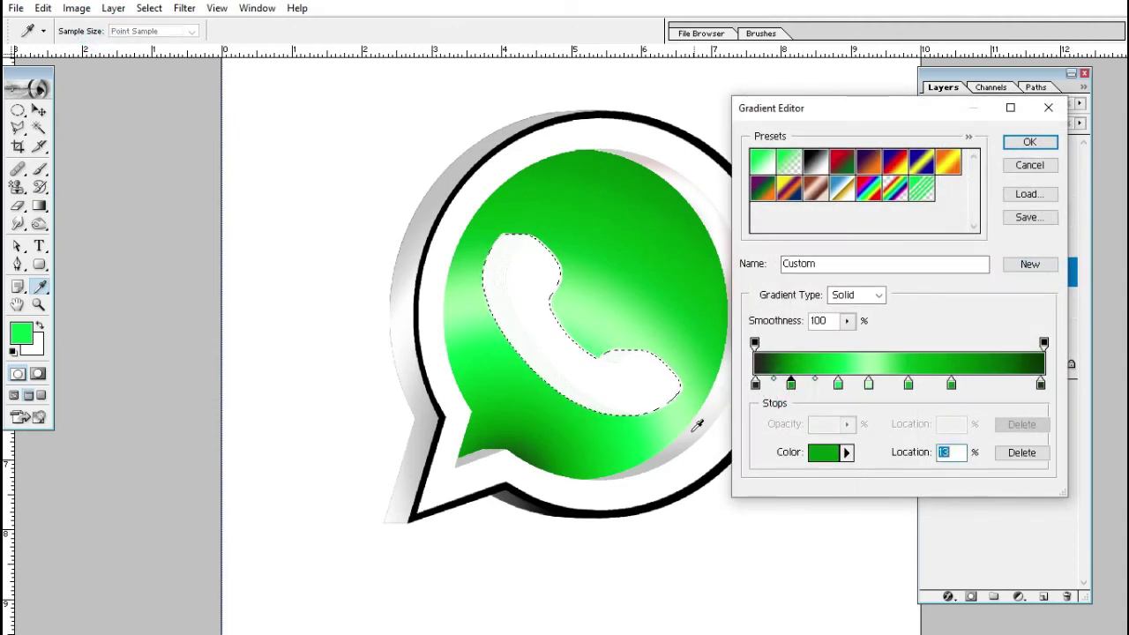
{"action": "left_click", "coordinate": [656, 457]}
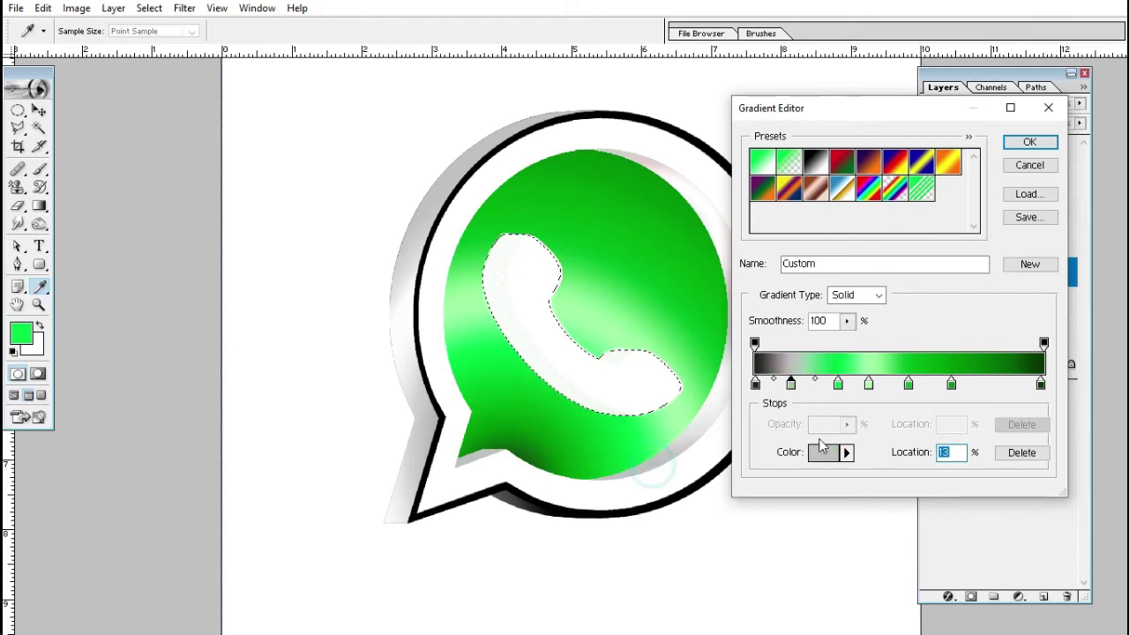
{"action": "left_click", "coordinate": [838, 384]}
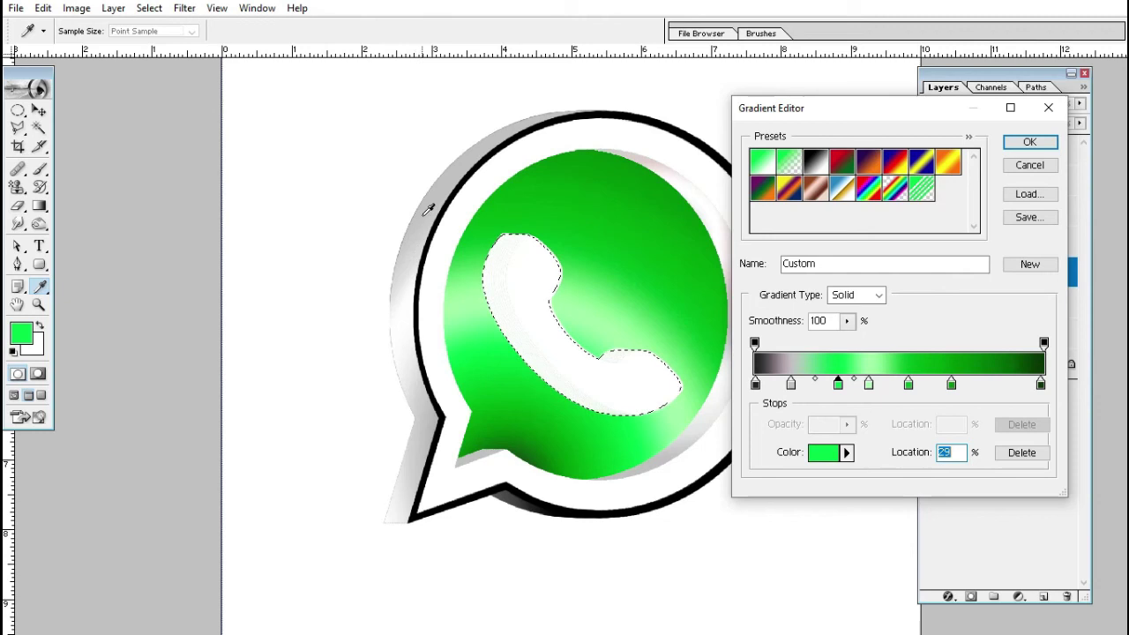
{"action": "left_click", "coordinate": [431, 198]}
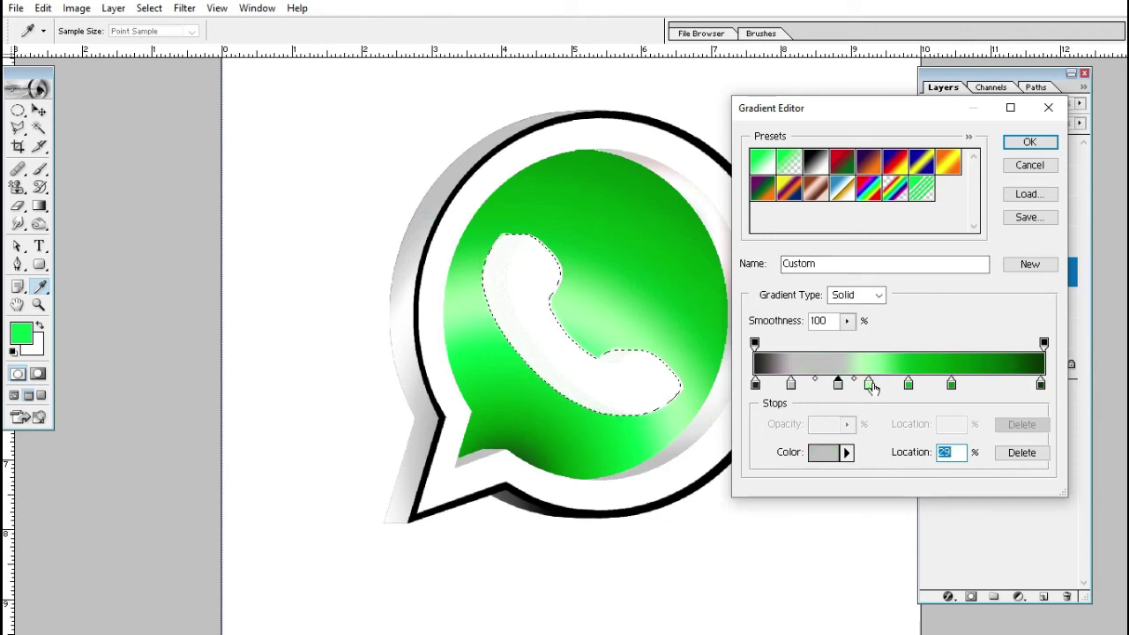
{"action": "left_click", "coordinate": [870, 385]}
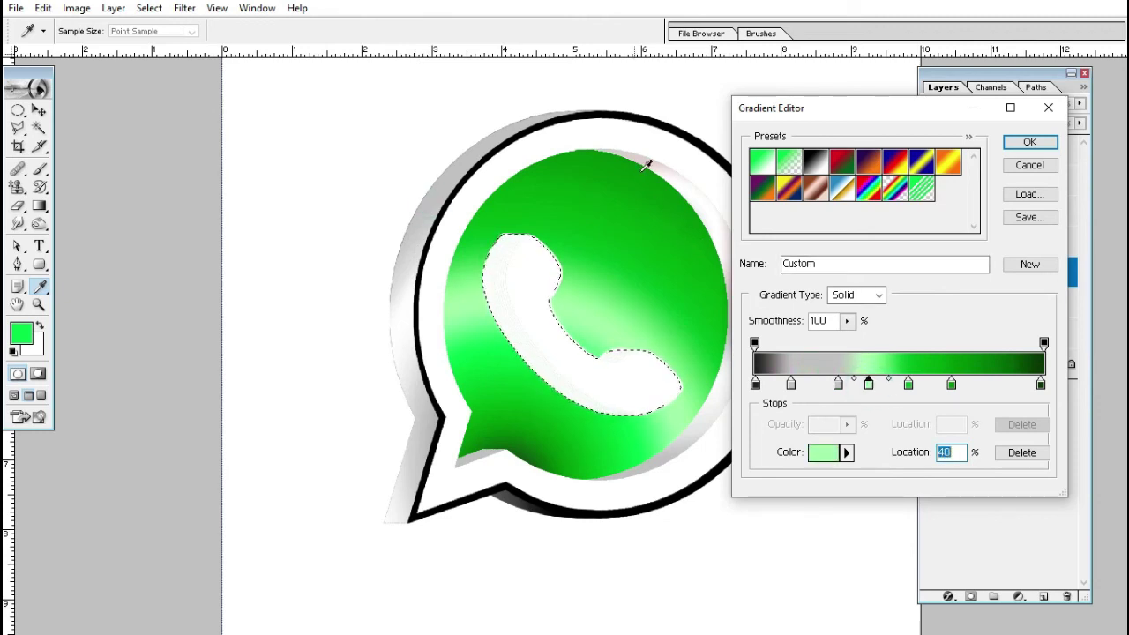
{"action": "left_click", "coordinate": [652, 142]}
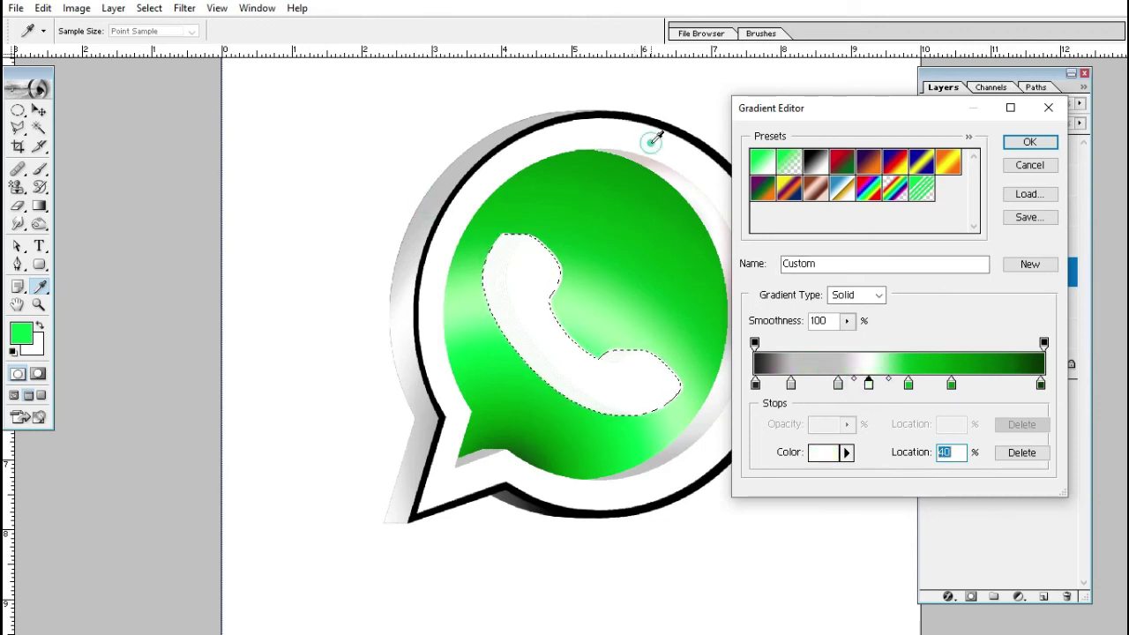
{"action": "left_click", "coordinate": [909, 386]}
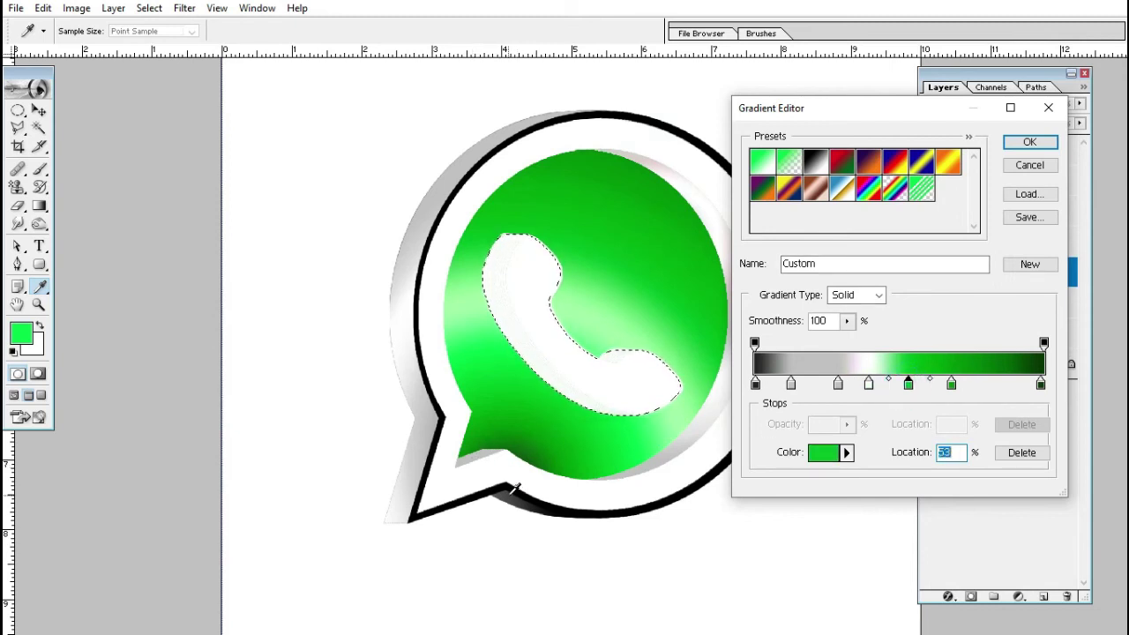
{"action": "left_click", "coordinate": [504, 490]}
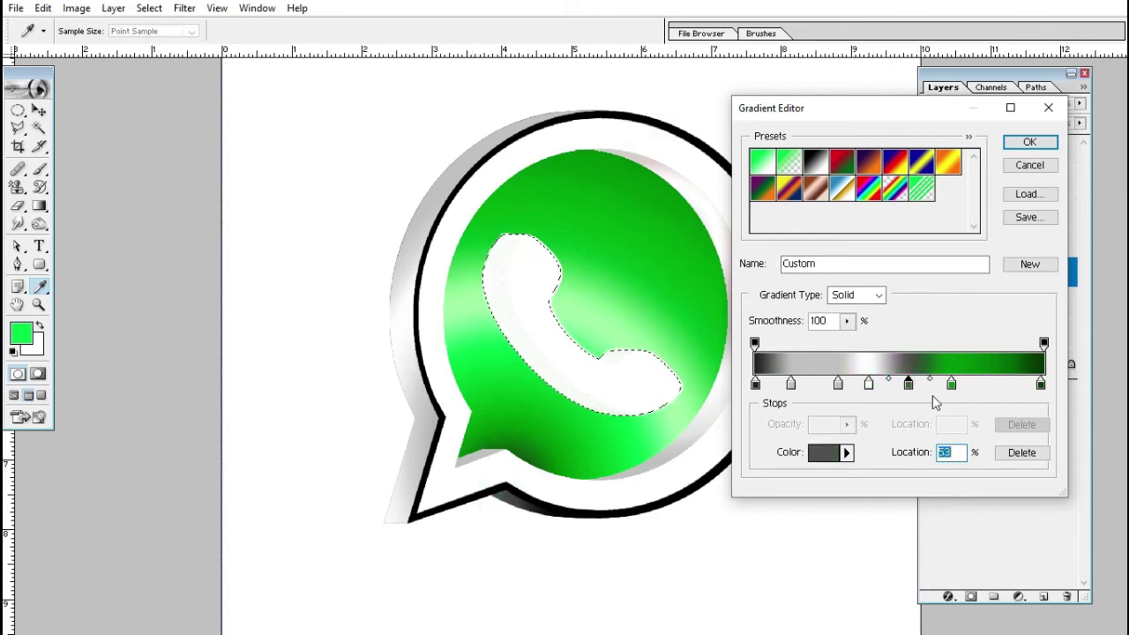
{"action": "left_click", "coordinate": [952, 384]}
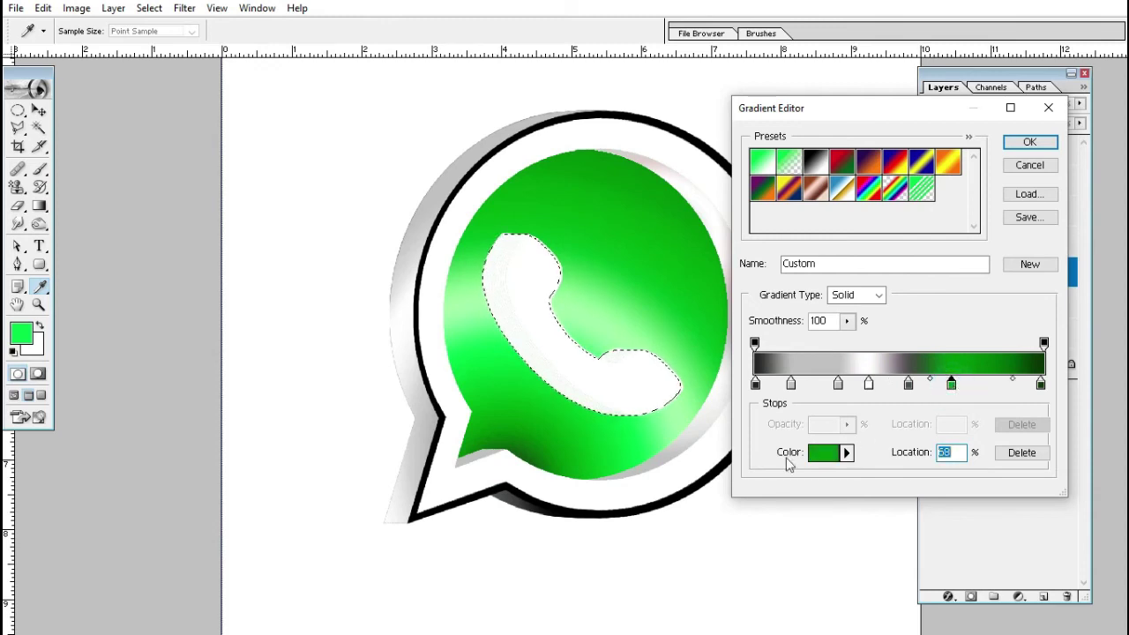
{"action": "left_click", "coordinate": [465, 456]}
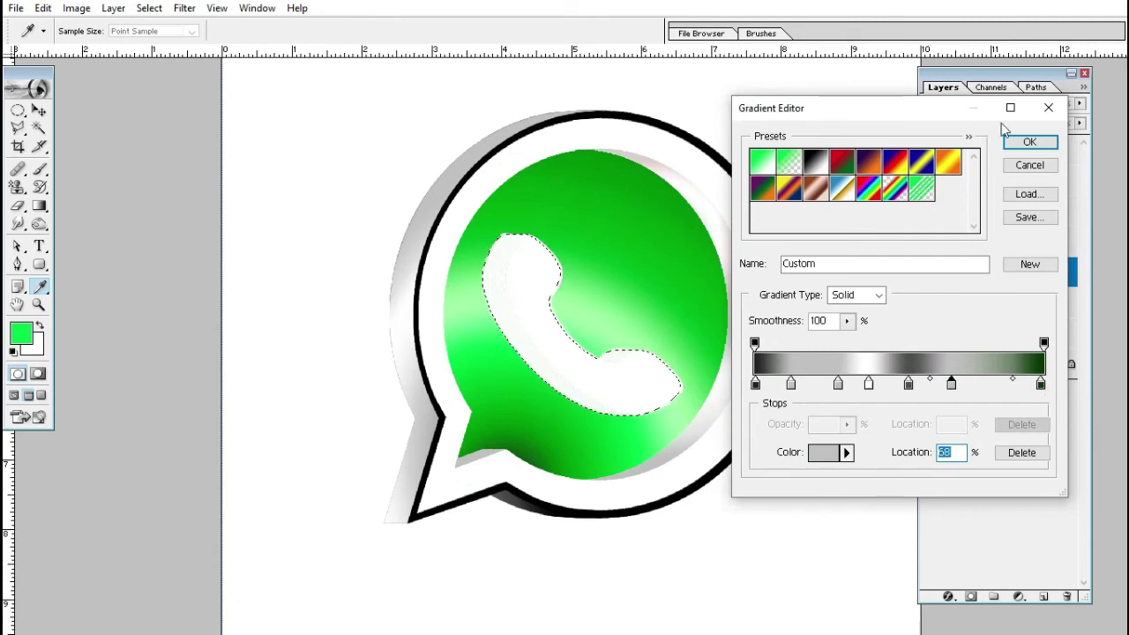
{"action": "left_click", "coordinate": [1029, 142]}
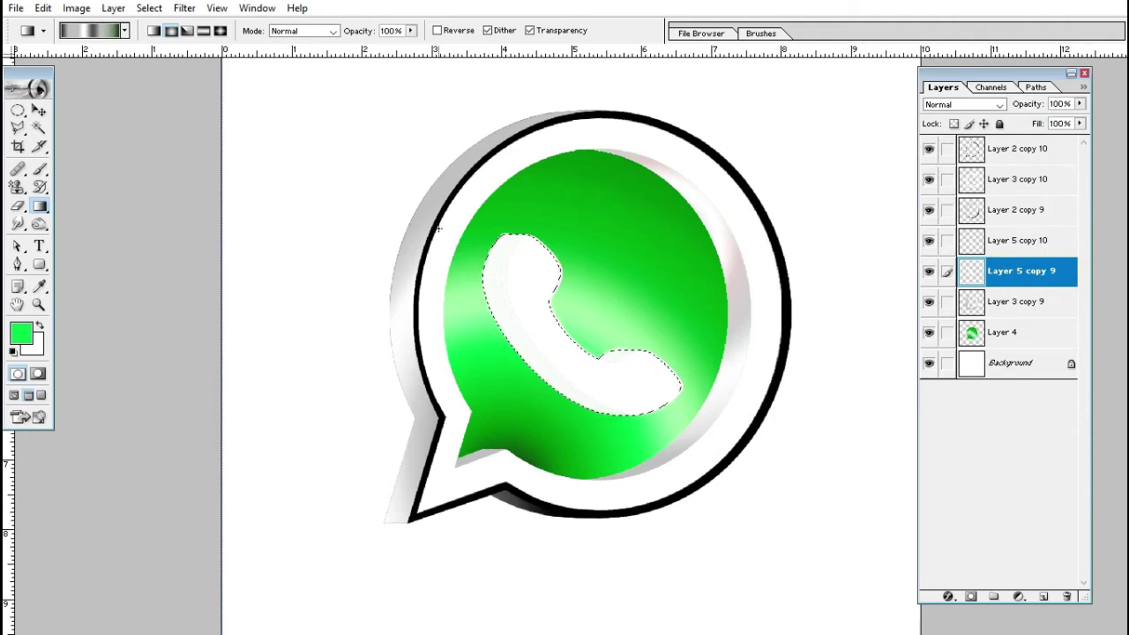
Fill the handset diagonally with the grey gradient, reapply it, then deselect
{"action": "left_click_drag", "start_coordinate": [438, 227], "coordinate": [703, 467]}
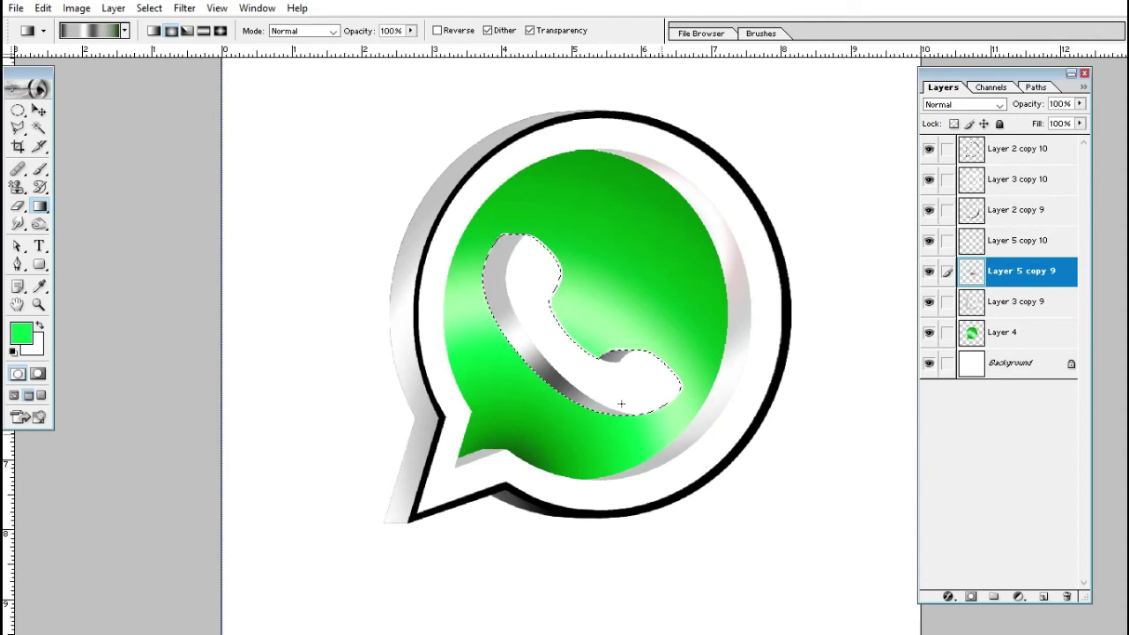
{"action": "left_click_drag", "start_coordinate": [384, 141], "coordinate": [715, 509]}
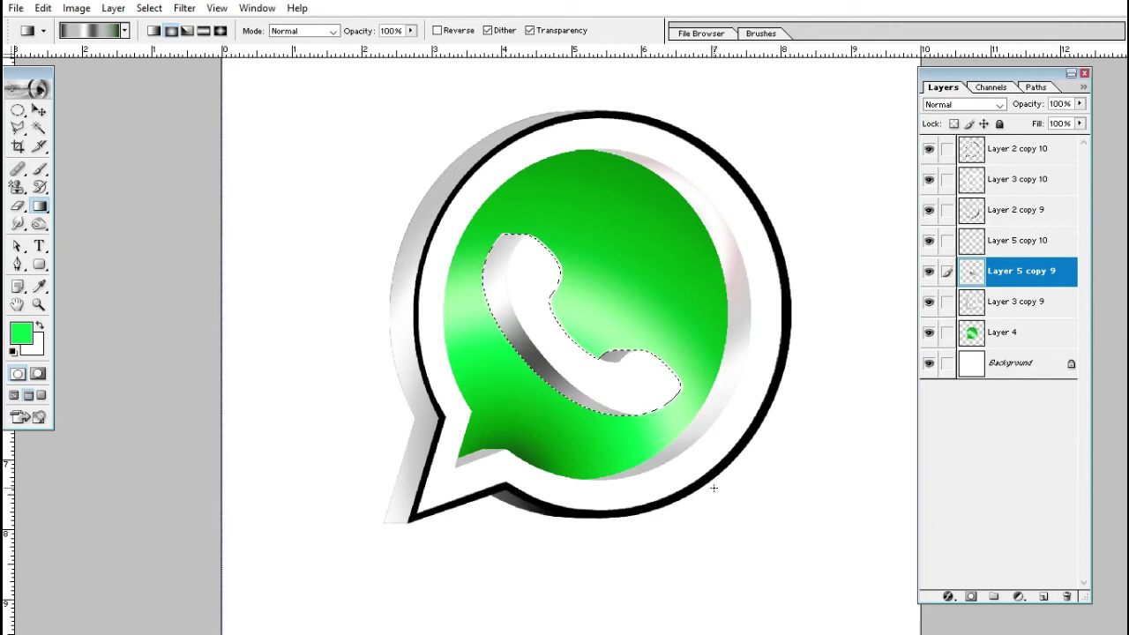
{"action": "key", "text": "ctrl+d"}
{"action": "key", "text": "v"}
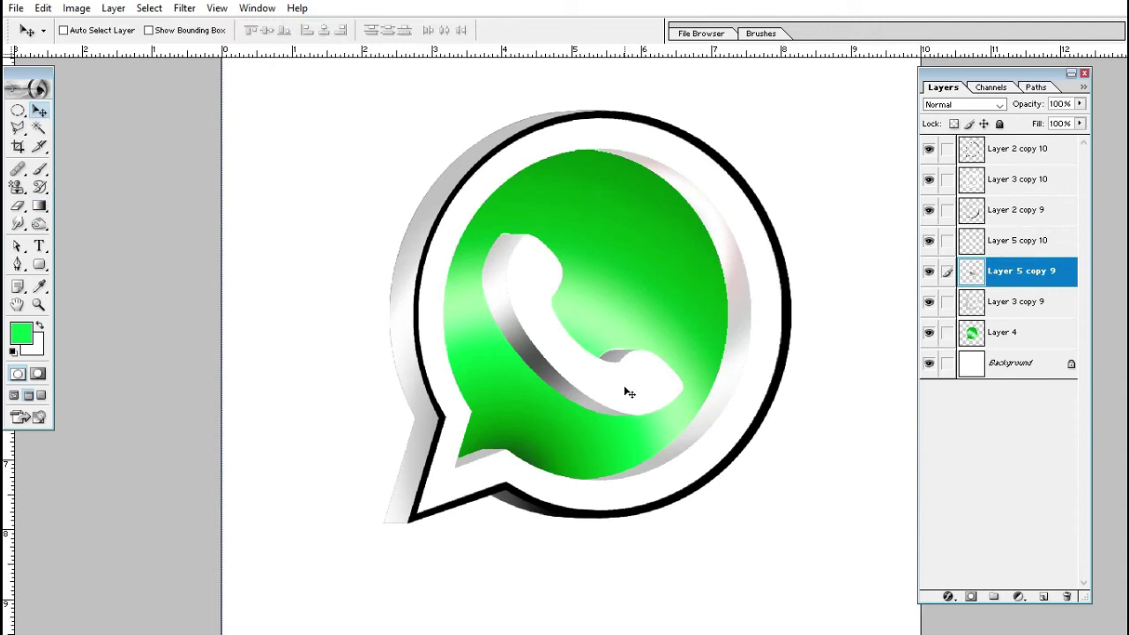
Select Layer 4 and open its Layer Style blending options
{"action": "right_click", "coordinate": [632, 278]}
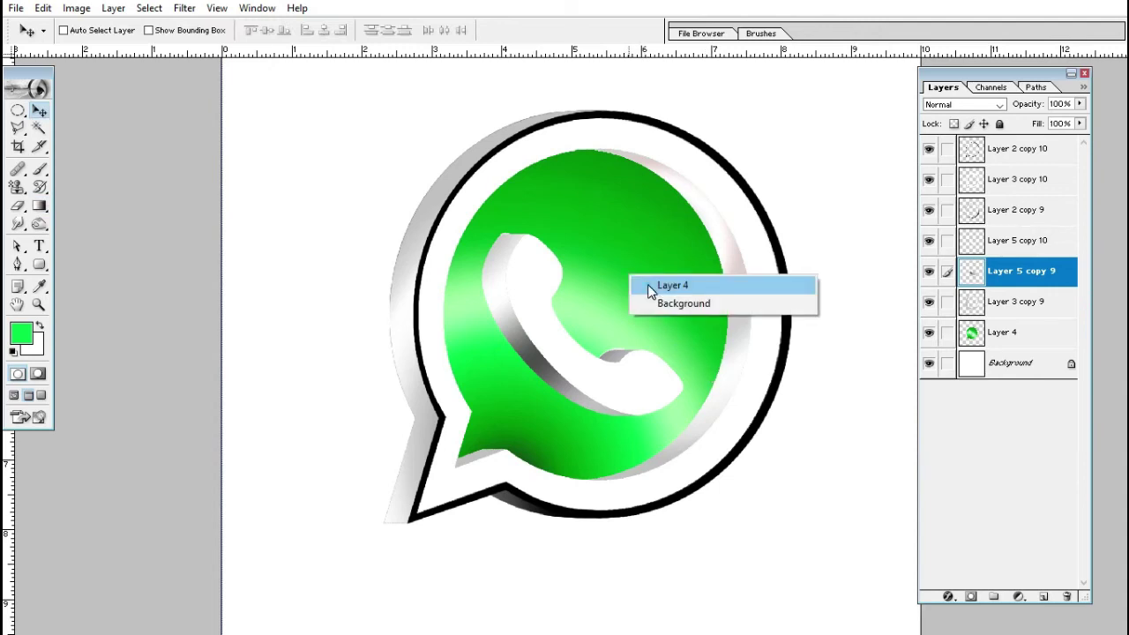
{"action": "left_click", "coordinate": [651, 289]}
{"action": "key", "text": "alt+l"}
{"action": "key", "text": "Down"}
{"action": "key", "text": "Down"}
{"action": "key", "text": "Down"}
{"action": "key", "text": "Right"}
{"action": "key", "text": "Return"}
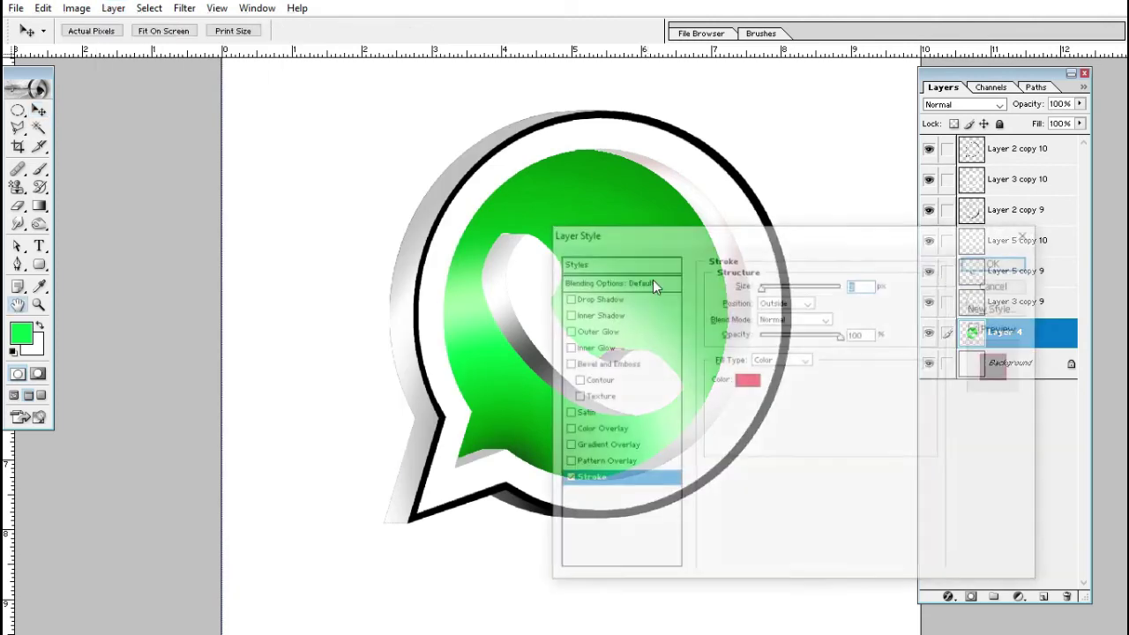
Turn off Stroke and add an Inner Shadow with distance 15 and choke 14
{"action": "left_click", "coordinate": [566, 479]}
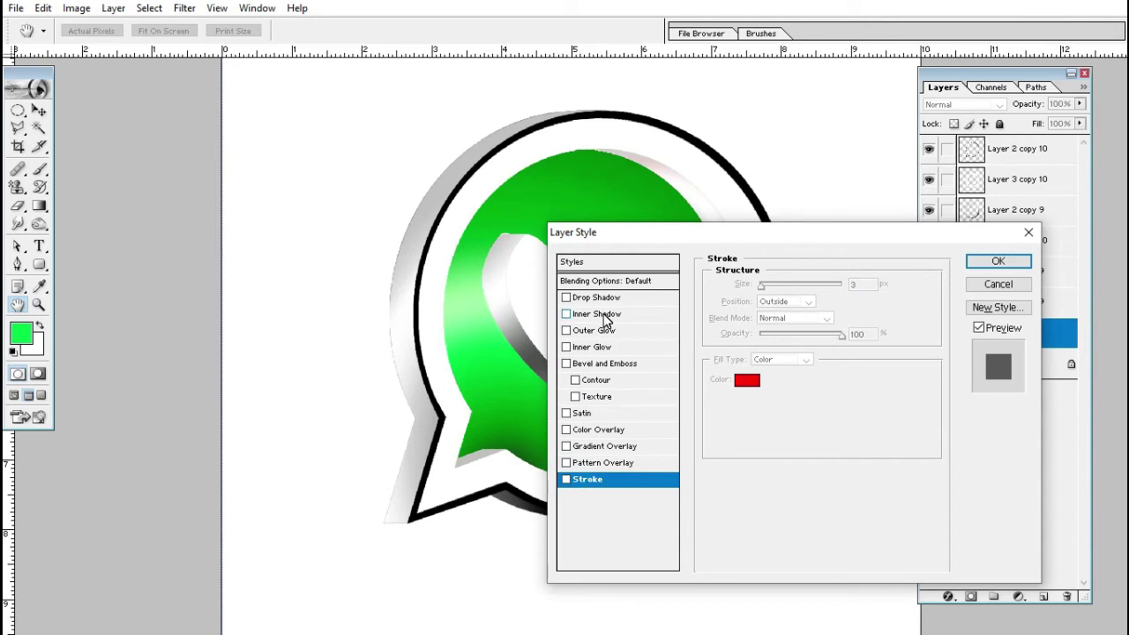
{"action": "left_click", "coordinate": [606, 317]}
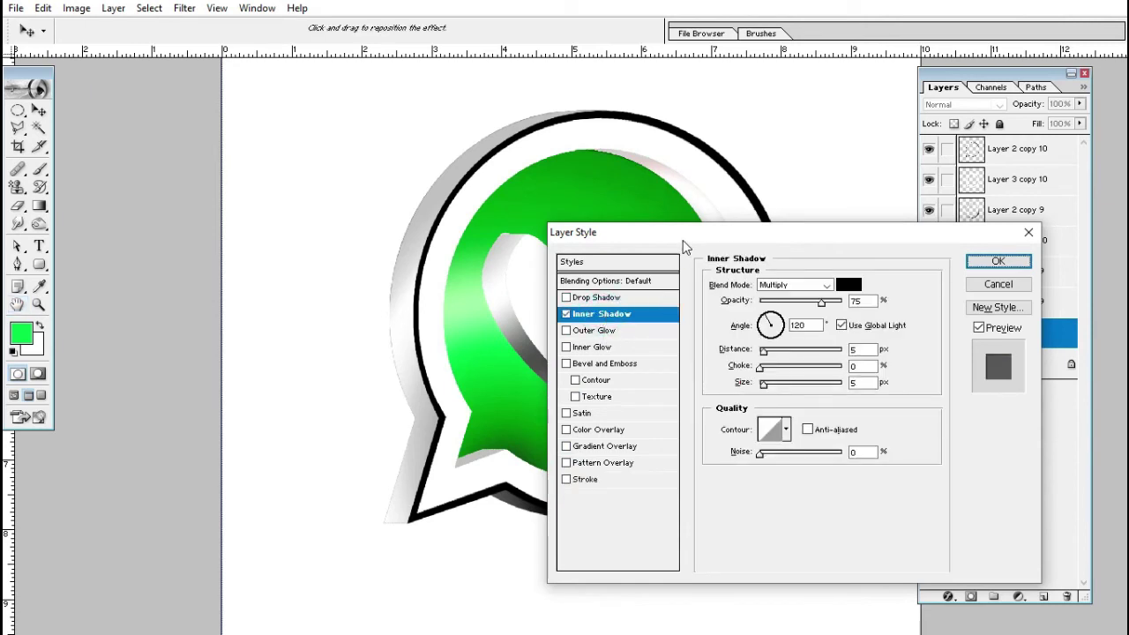
{"action": "left_click_drag", "start_coordinate": [682, 234], "coordinate": [856, 144]}
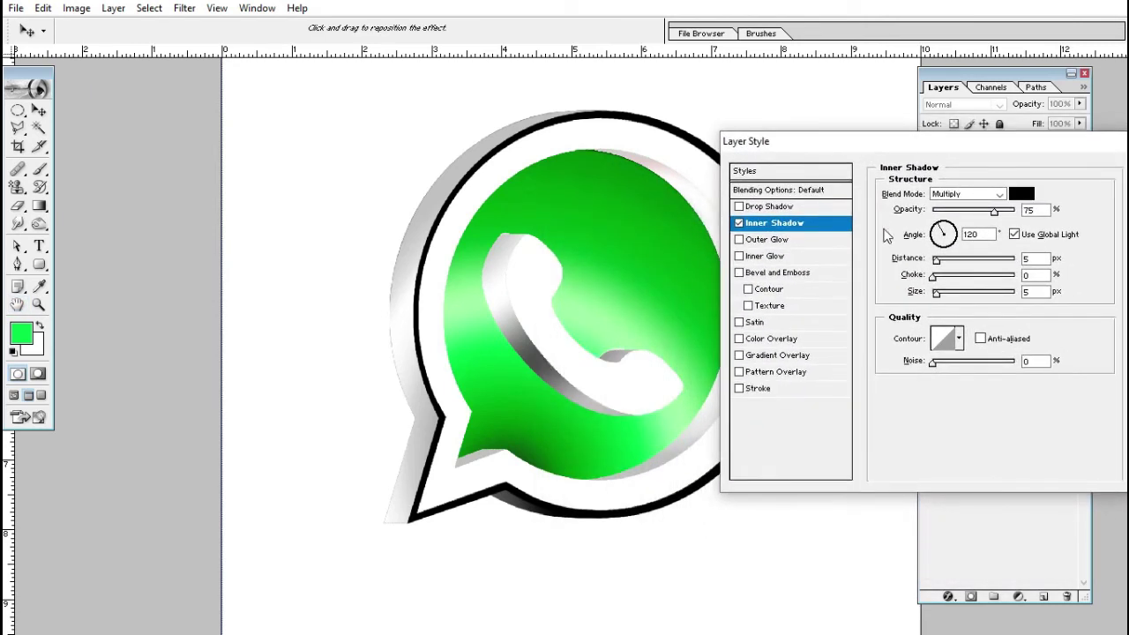
{"action": "mouse_move", "coordinate": [935, 260]}
{"action": "left_mouse_down"}
{"action": "mouse_move", "coordinate": [945, 278]}
{"action": "mouse_move", "coordinate": [1013, 303]}
{"action": "left_mouse_up"}
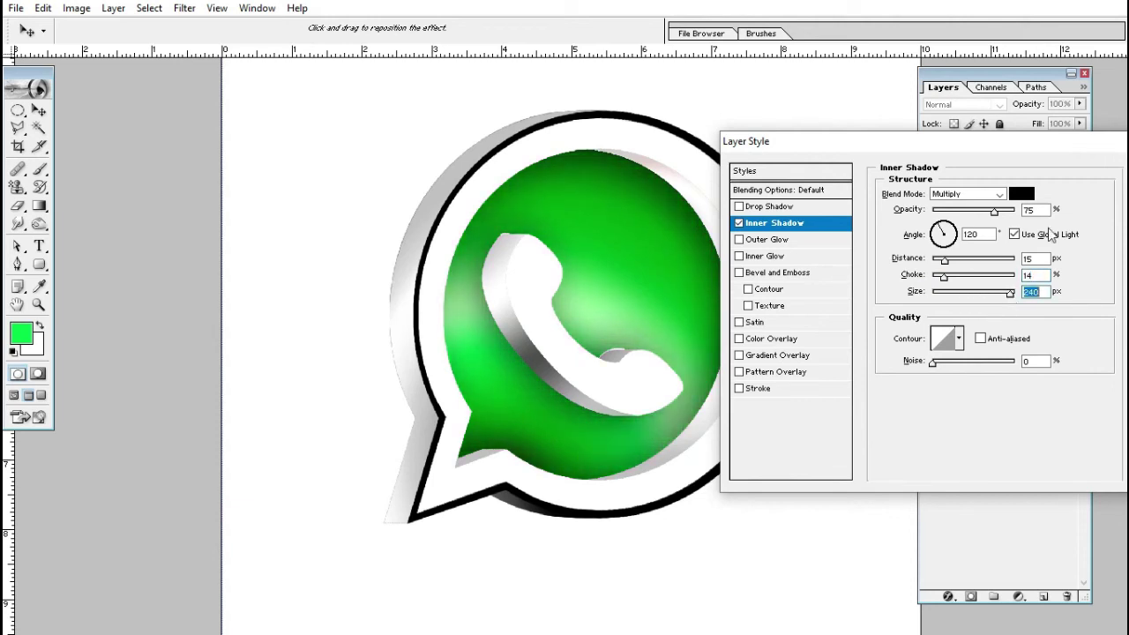
{"action": "mouse_move", "coordinate": [1037, 146]}
{"action": "left_mouse_down"}
{"action": "mouse_move", "coordinate": [693, 396]}
{"action": "mouse_move", "coordinate": [647, 471]}
{"action": "mouse_move", "coordinate": [748, 315]}
{"action": "mouse_move", "coordinate": [778, 314]}
{"action": "left_mouse_up"}
{"action": "left_click", "coordinate": [913, 337]}
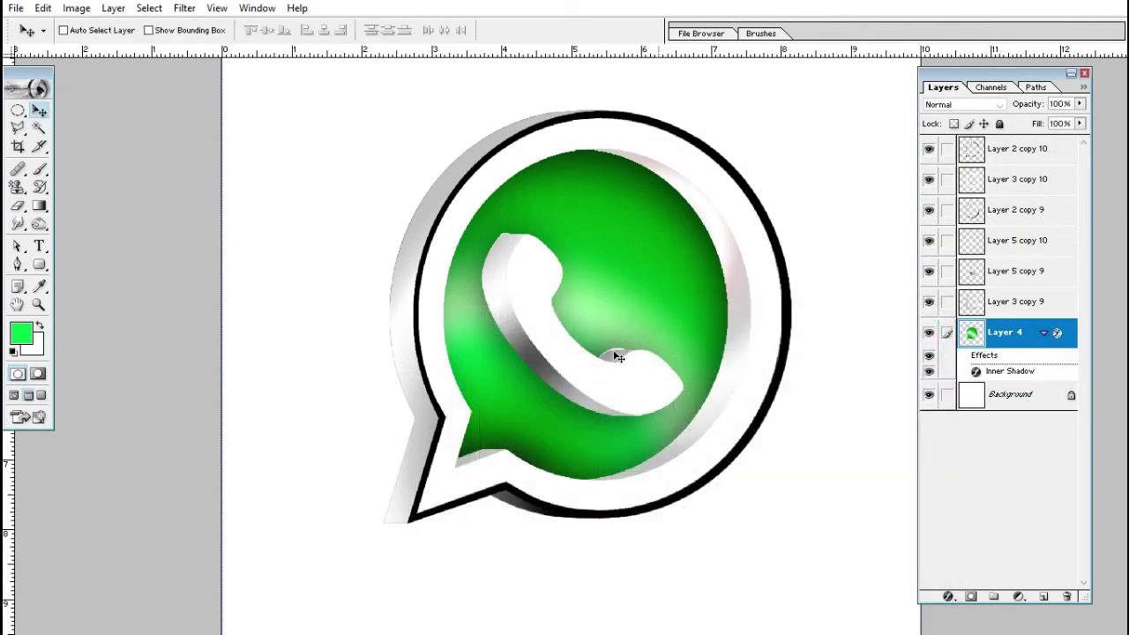
Select Layer 3 copy 9 and open its Layer Style dialog
{"action": "right_click", "coordinate": [756, 284]}
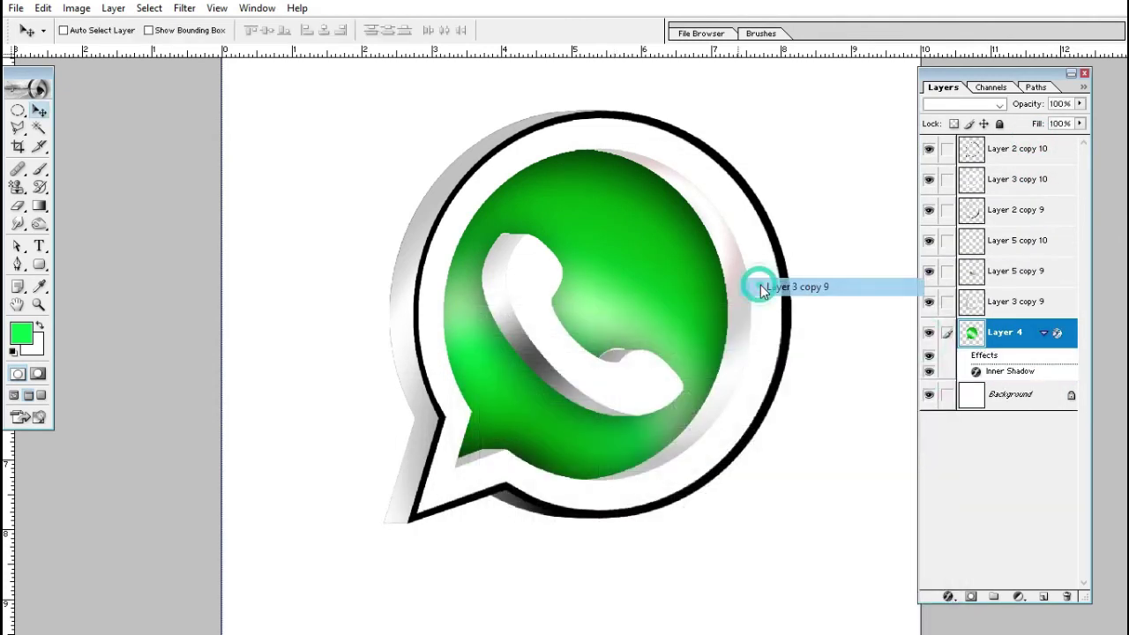
{"action": "left_click", "coordinate": [760, 286]}
{"action": "key", "text": "alt+l"}
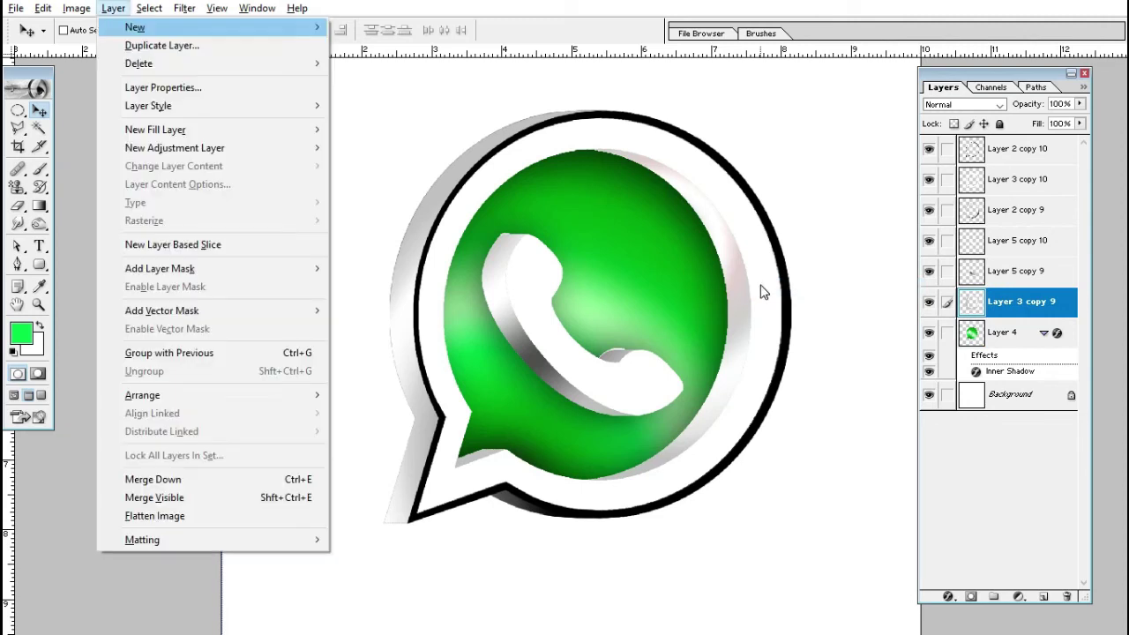
{"action": "key", "text": "Escape"}
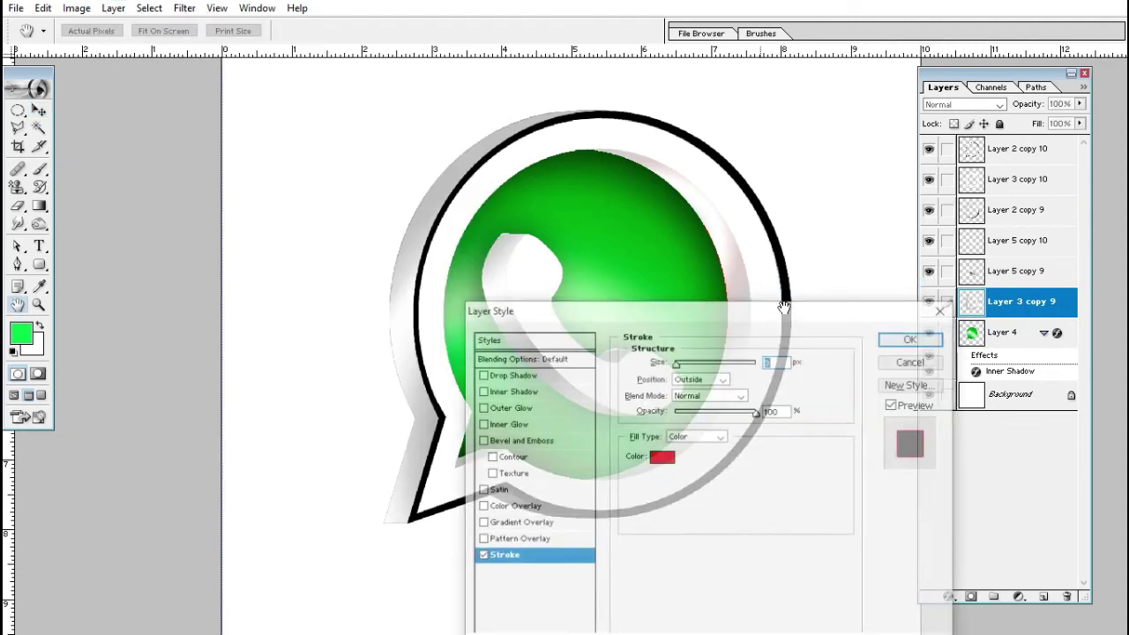
{"action": "left_click_drag", "start_coordinate": [747, 313], "coordinate": [1074, 239]}
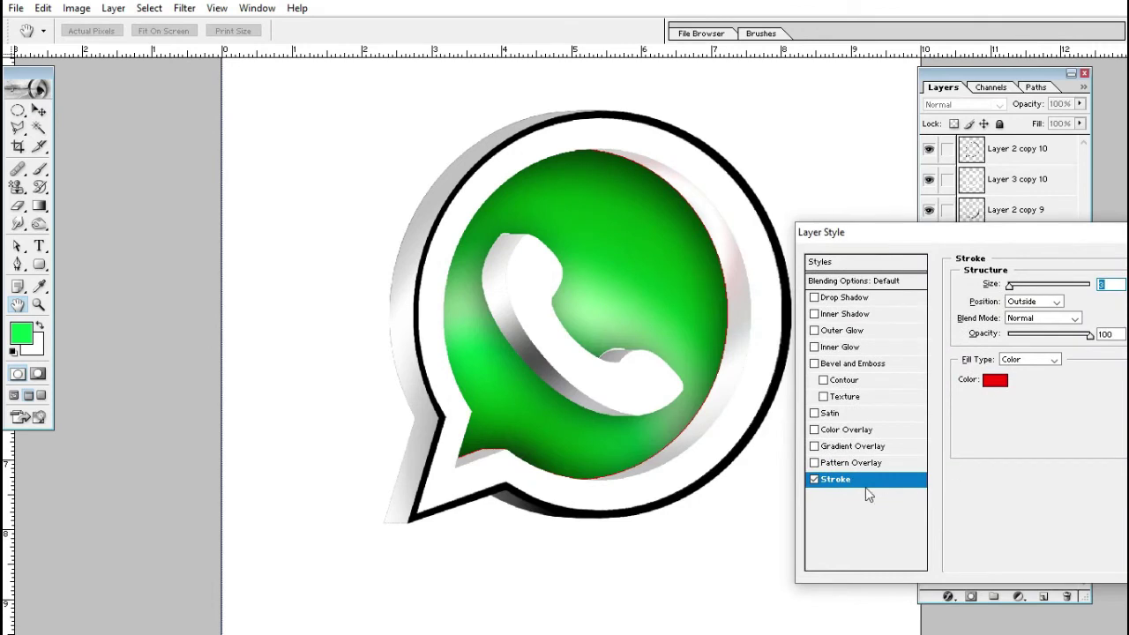
Disable Stroke and add an Inner Shadow with distance 44, size 87 and choke 0
{"action": "left_click", "coordinate": [814, 479]}
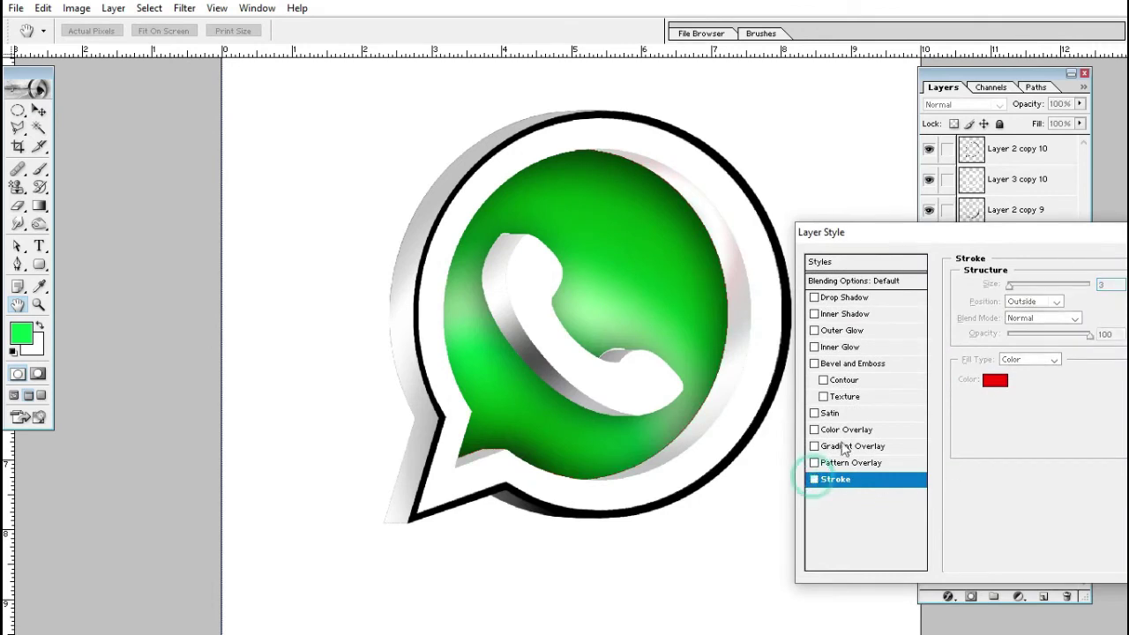
{"action": "left_click", "coordinate": [846, 315]}
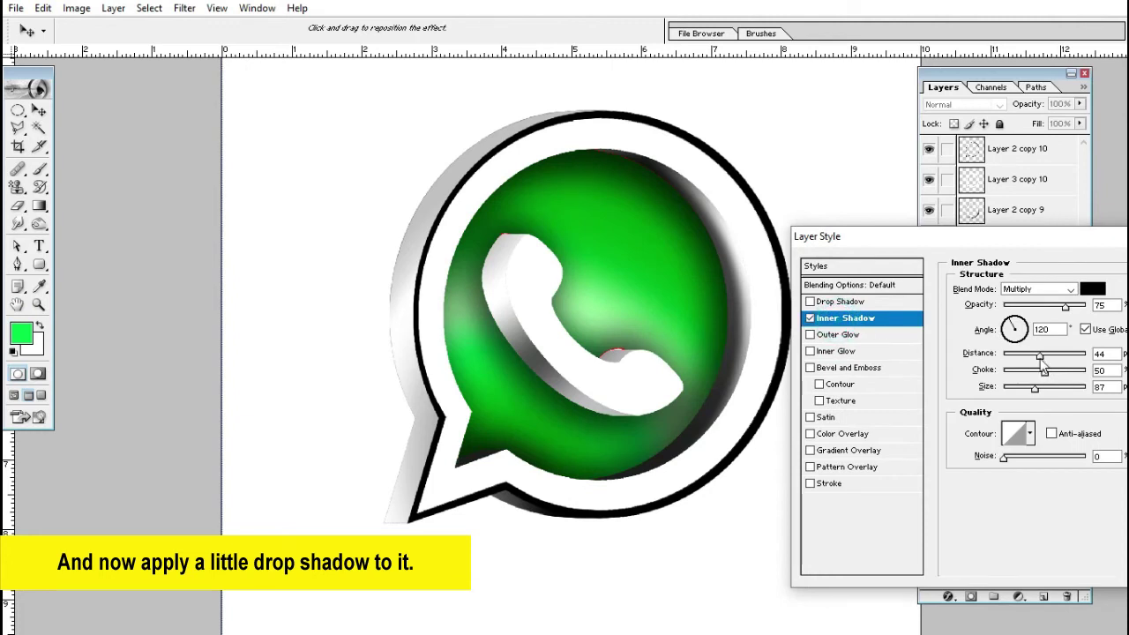
{"action": "left_click_drag", "start_coordinate": [1044, 370], "coordinate": [1002, 386]}
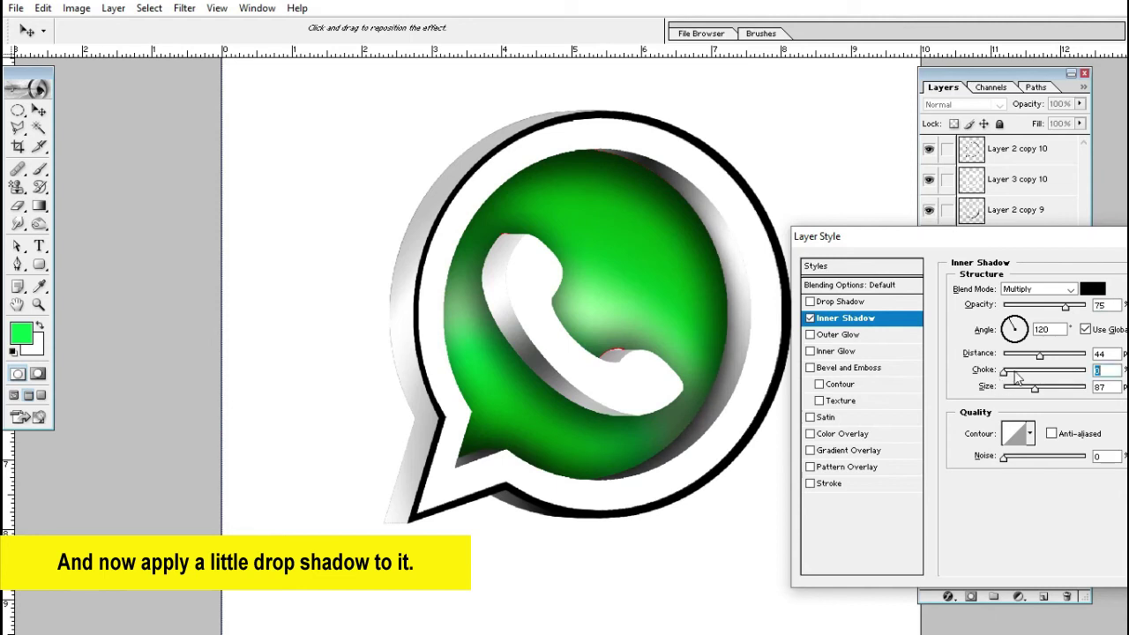
{"action": "left_click_drag", "start_coordinate": [1061, 242], "coordinate": [774, 239]}
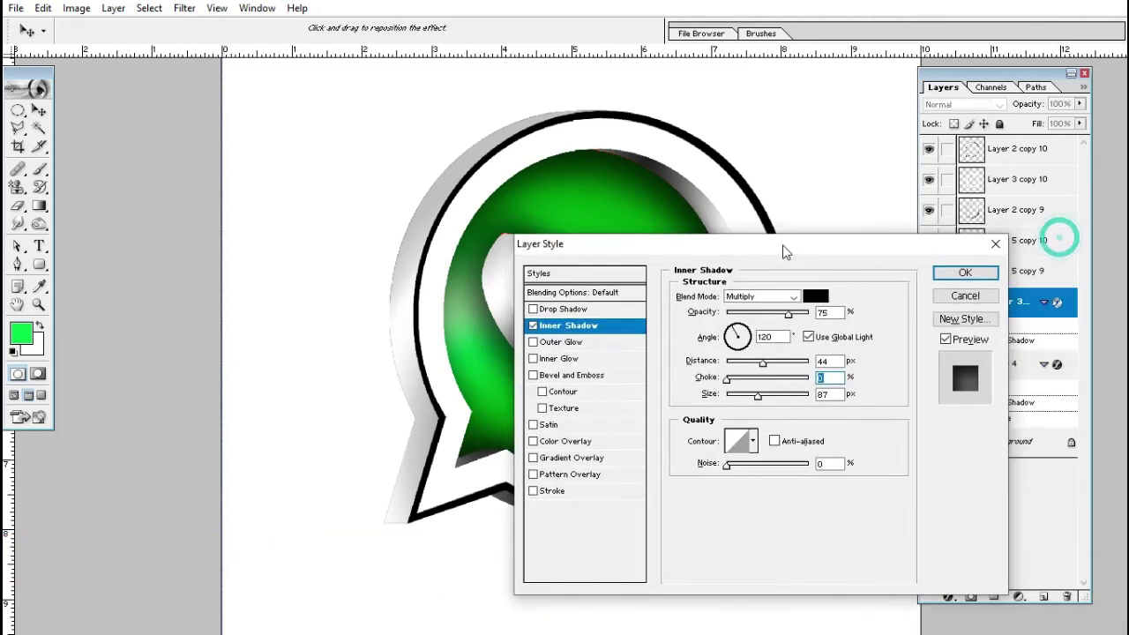
{"action": "left_click", "coordinate": [965, 272]}
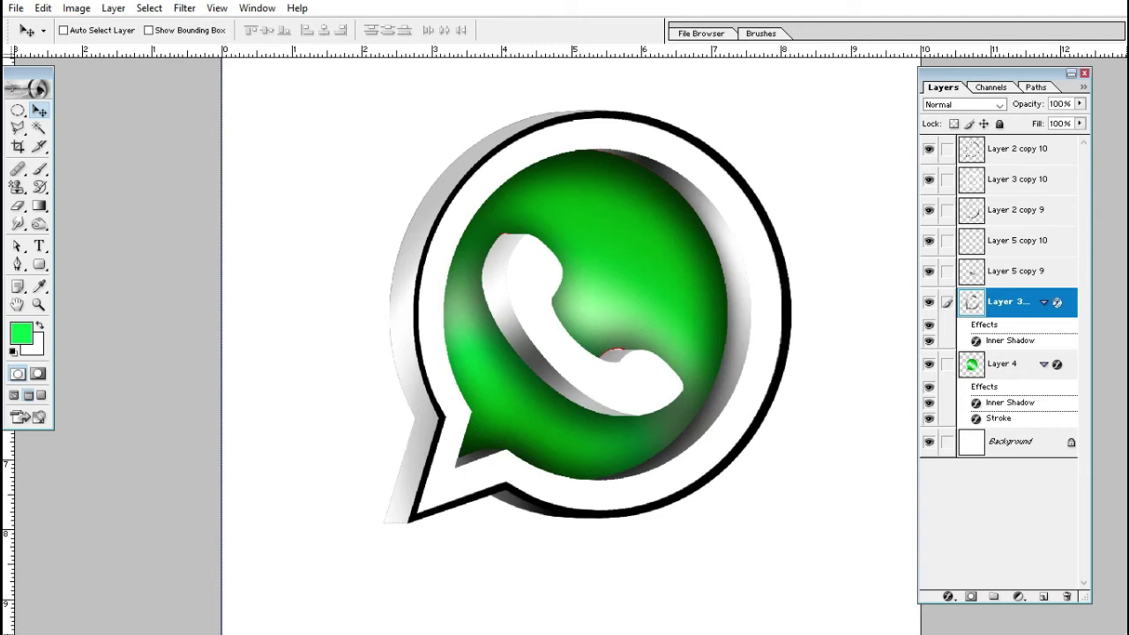
On the receiver layer, drop the default red stroke and enable Bevel and Emboss with a larger size
{"action": "key", "text": "alt+l"}
{"action": "key", "text": "y"}
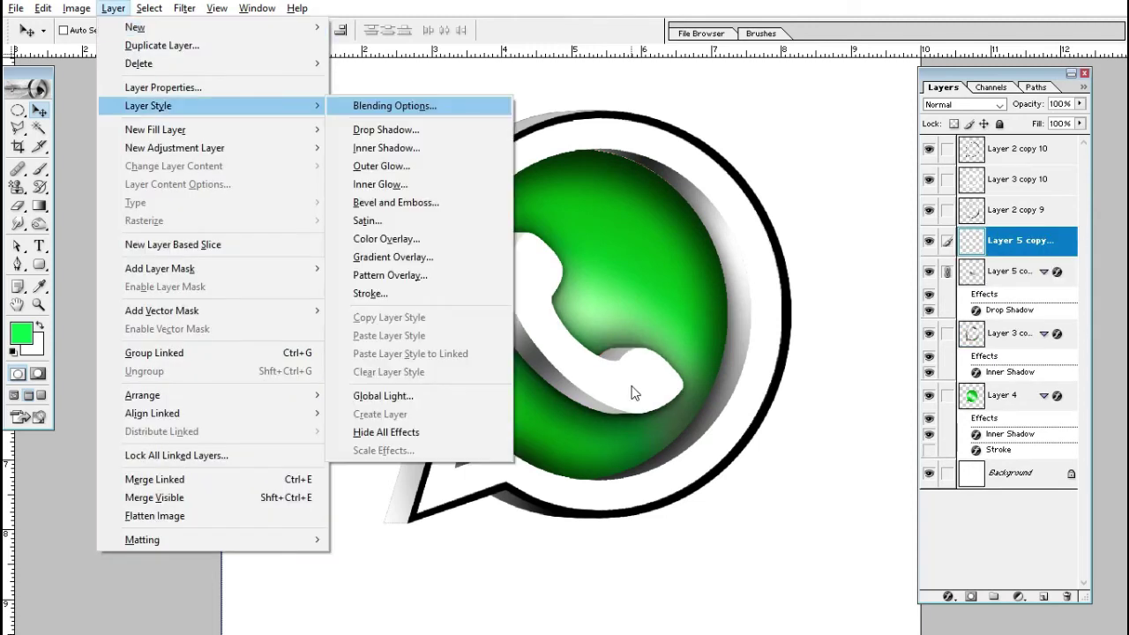
{"action": "key", "text": "k"}
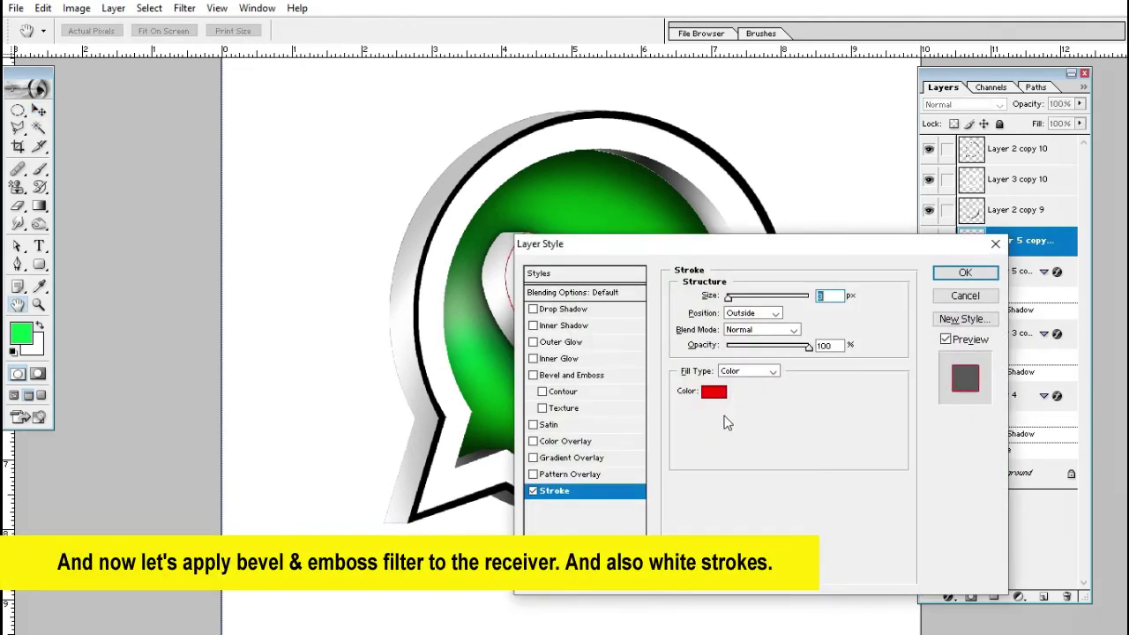
{"action": "left_click", "coordinate": [534, 494]}
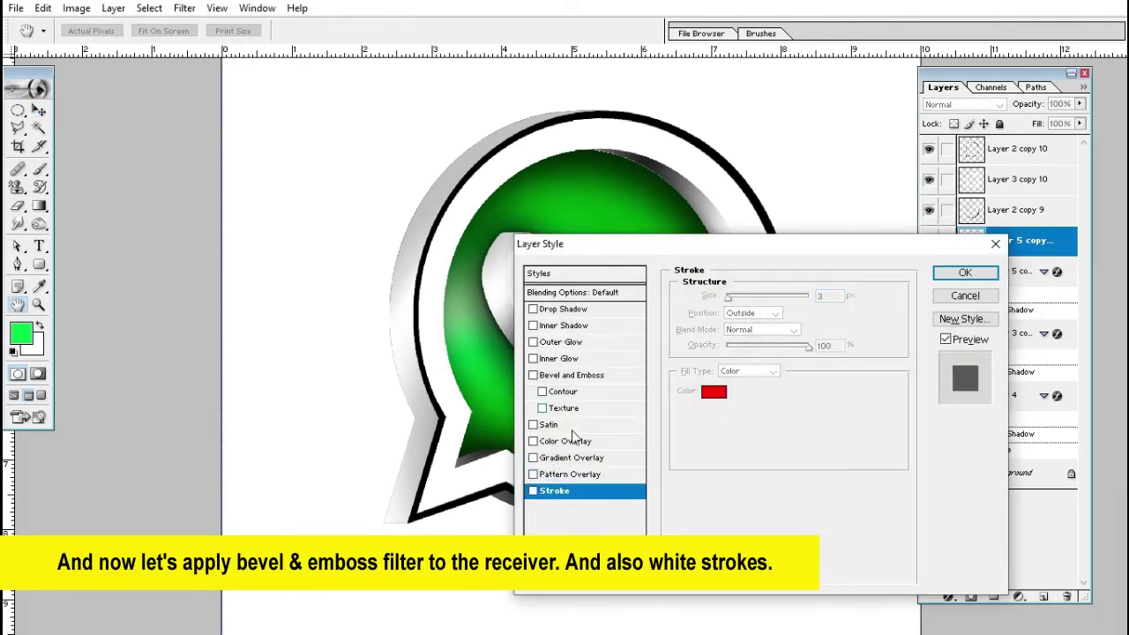
{"action": "left_click", "coordinate": [569, 375]}
{"action": "mouse_move", "coordinate": [663, 243]}
{"action": "left_mouse_down"}
{"action": "mouse_move", "coordinate": [773, 208]}
{"action": "mouse_move", "coordinate": [825, 159]}
{"action": "left_mouse_up"}
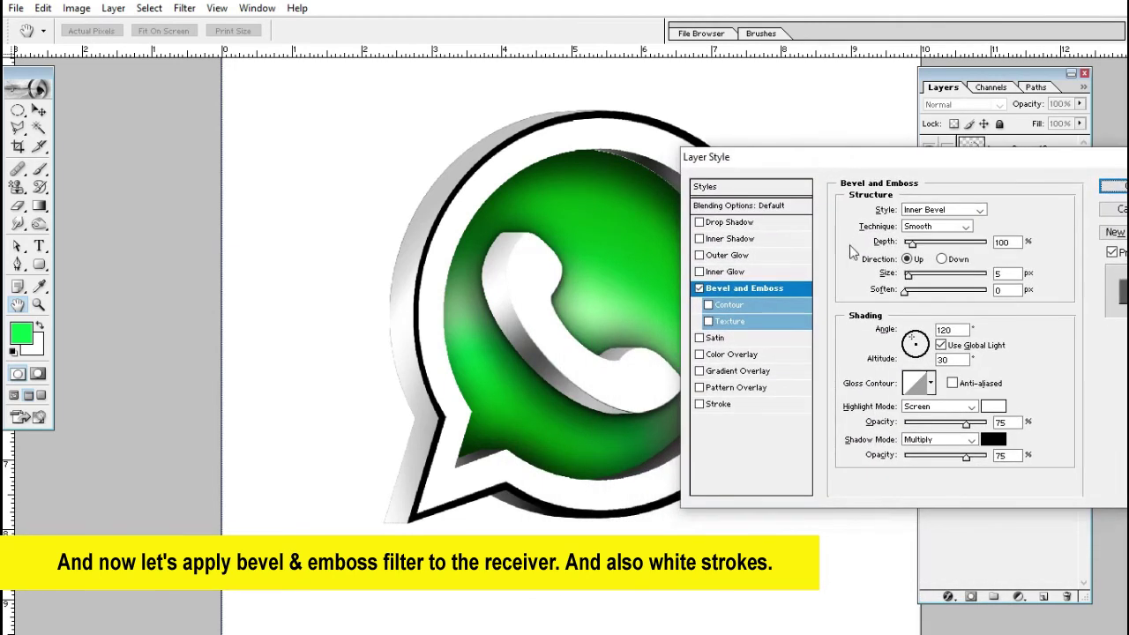
{"action": "left_click_drag", "start_coordinate": [908, 276], "coordinate": [923, 279]}
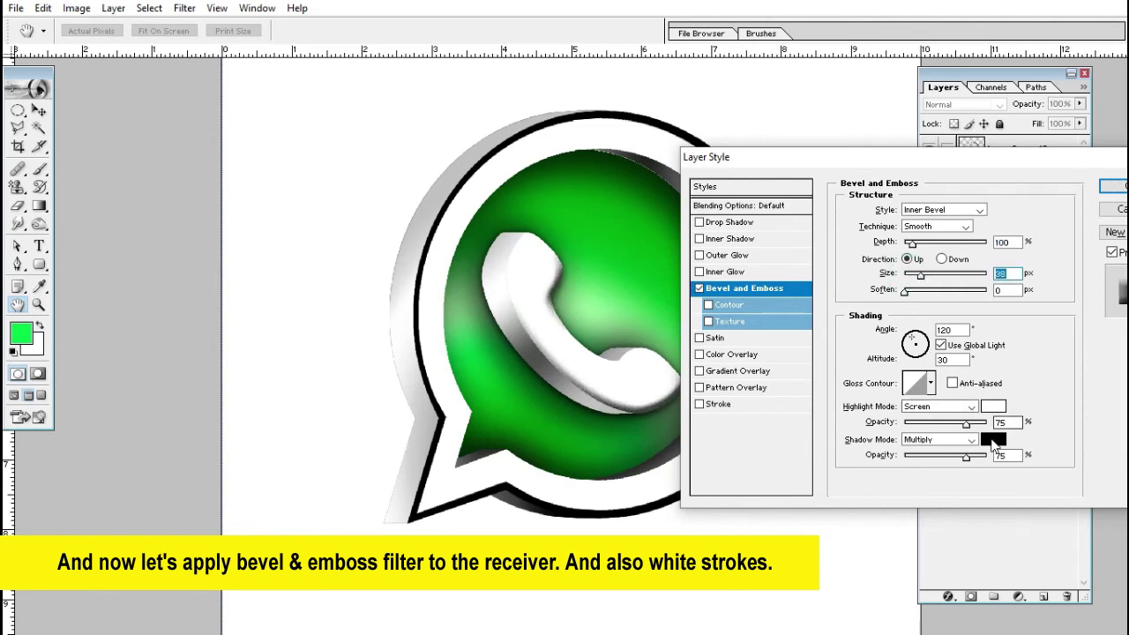
Set the receiver's bevel shadow colour to light grey
{"action": "left_click", "coordinate": [992, 439]}
{"action": "mouse_move", "coordinate": [666, 308]}
{"action": "left_mouse_down"}
{"action": "mouse_move", "coordinate": [651, 343]}
{"action": "mouse_move", "coordinate": [663, 361]}
{"action": "left_mouse_up"}
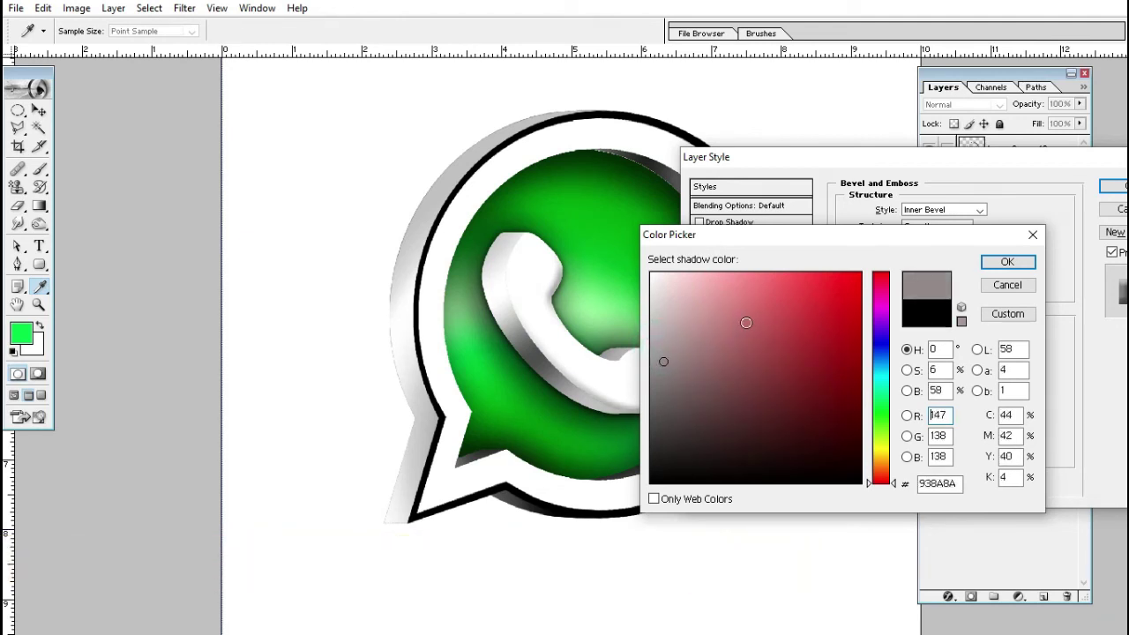
{"action": "left_click", "coordinate": [1008, 265]}
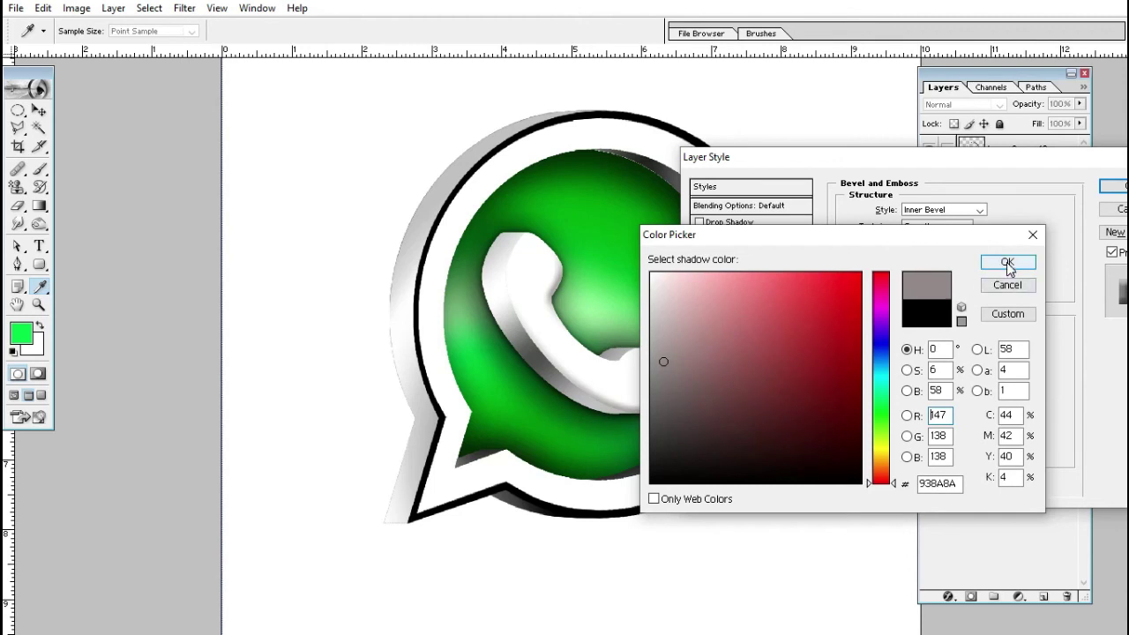
{"action": "left_click", "coordinate": [1005, 266]}
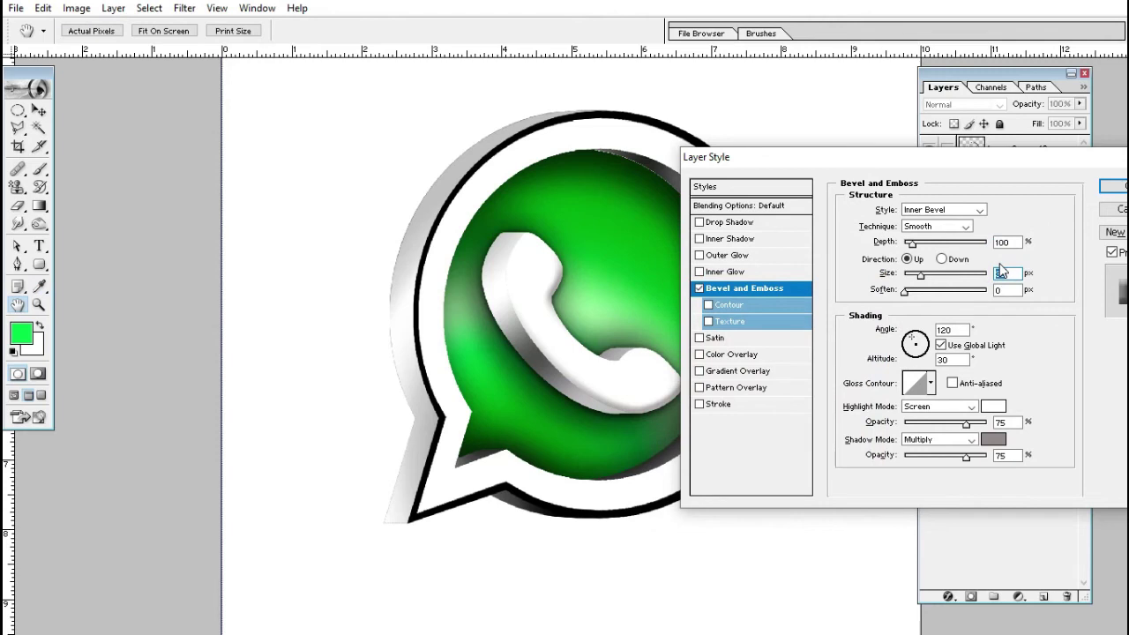
Give the receiver a white stroke
{"action": "left_click", "coordinate": [716, 404]}
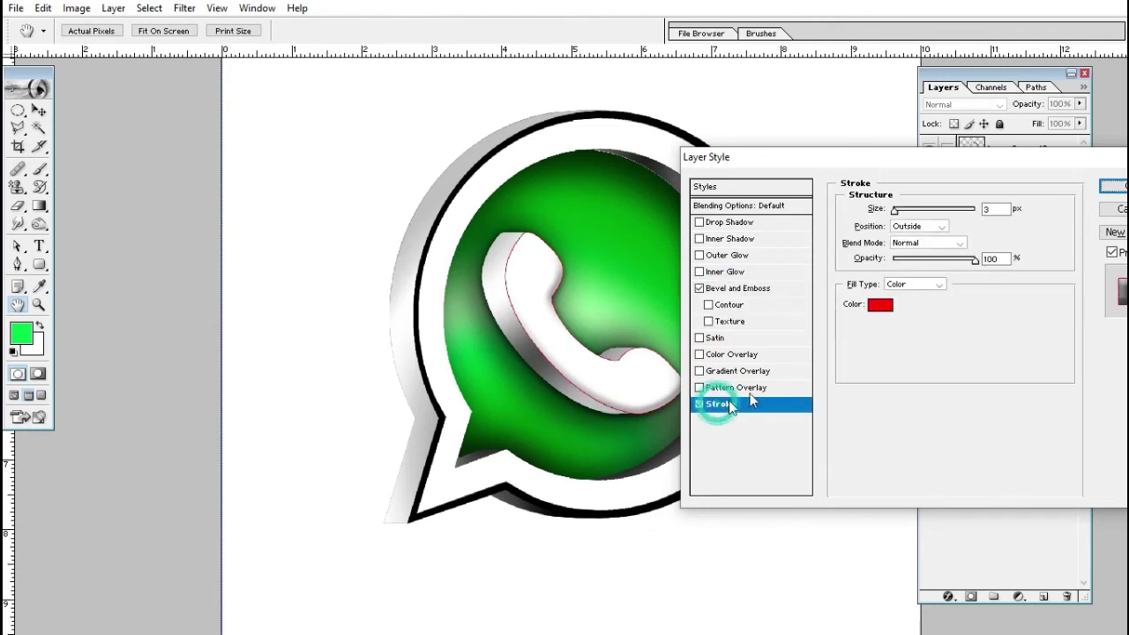
{"action": "left_click", "coordinate": [887, 307]}
{"action": "left_click_drag", "start_coordinate": [675, 296], "coordinate": [650, 274]}
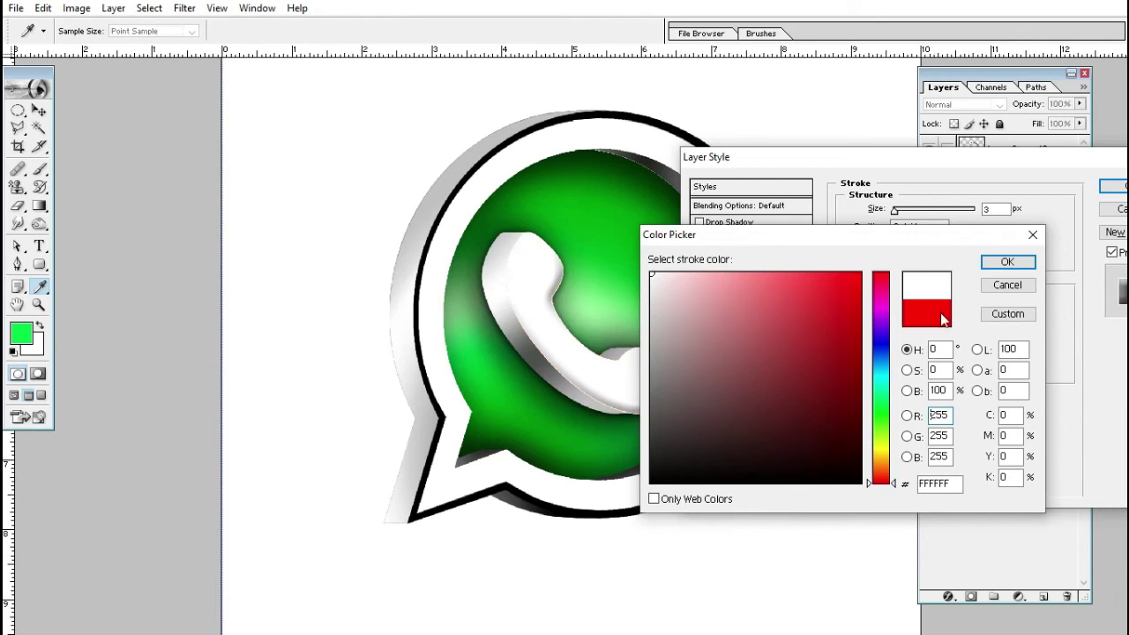
{"action": "left_click", "coordinate": [1007, 264]}
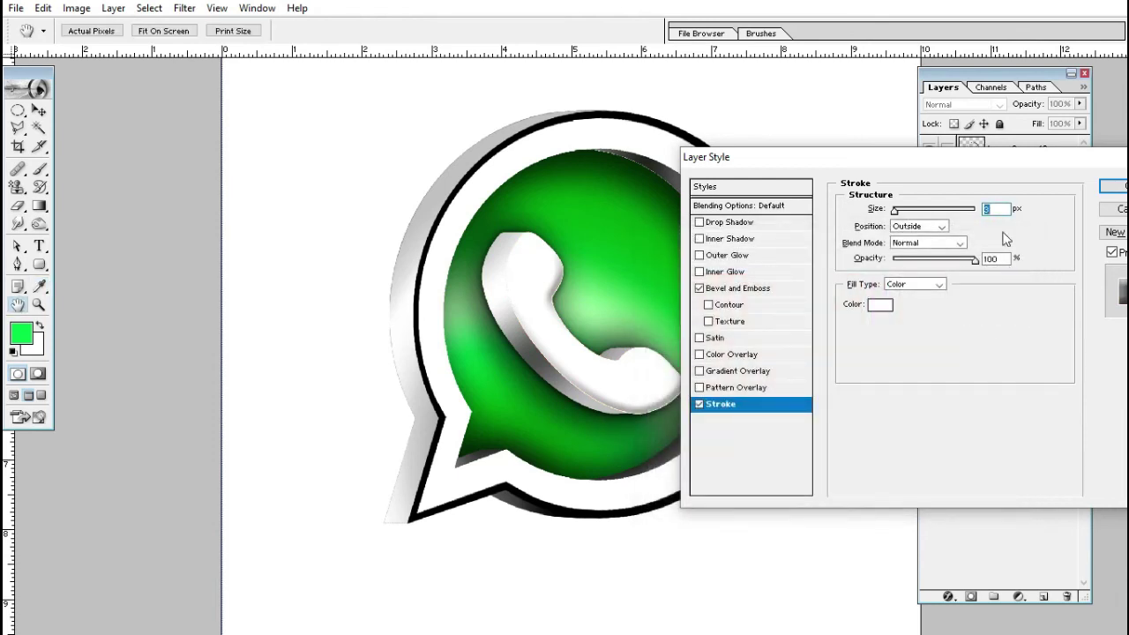
Add a Drop Shadow to the receiver and review its Bevel and Emboss settings
{"action": "left_click", "coordinate": [734, 222]}
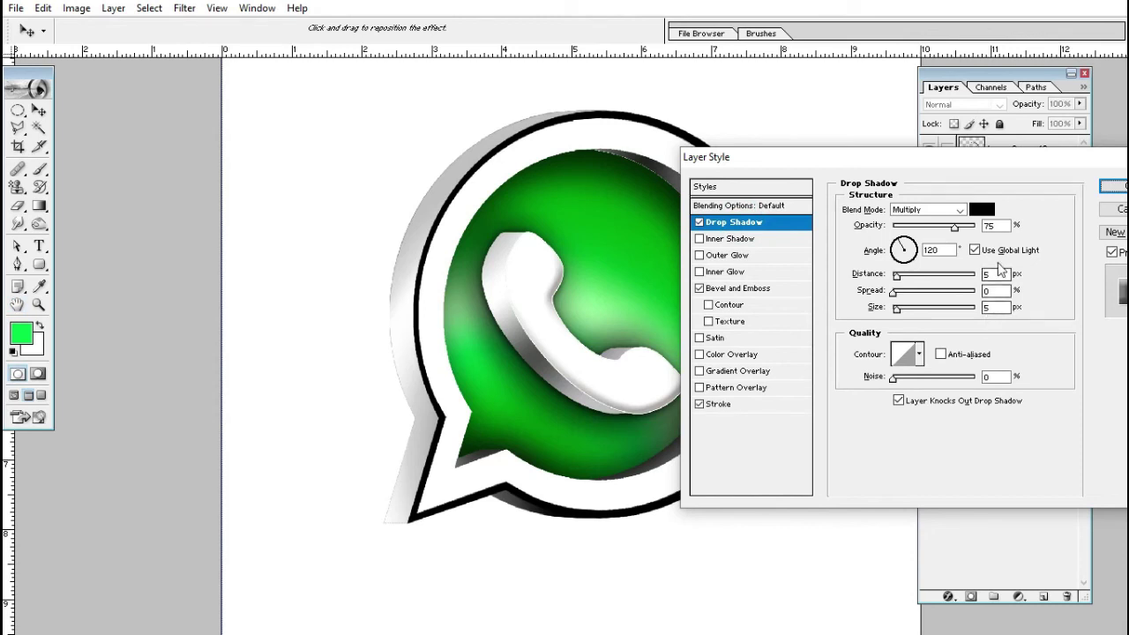
{"action": "left_click_drag", "start_coordinate": [987, 157], "coordinate": [917, 164]}
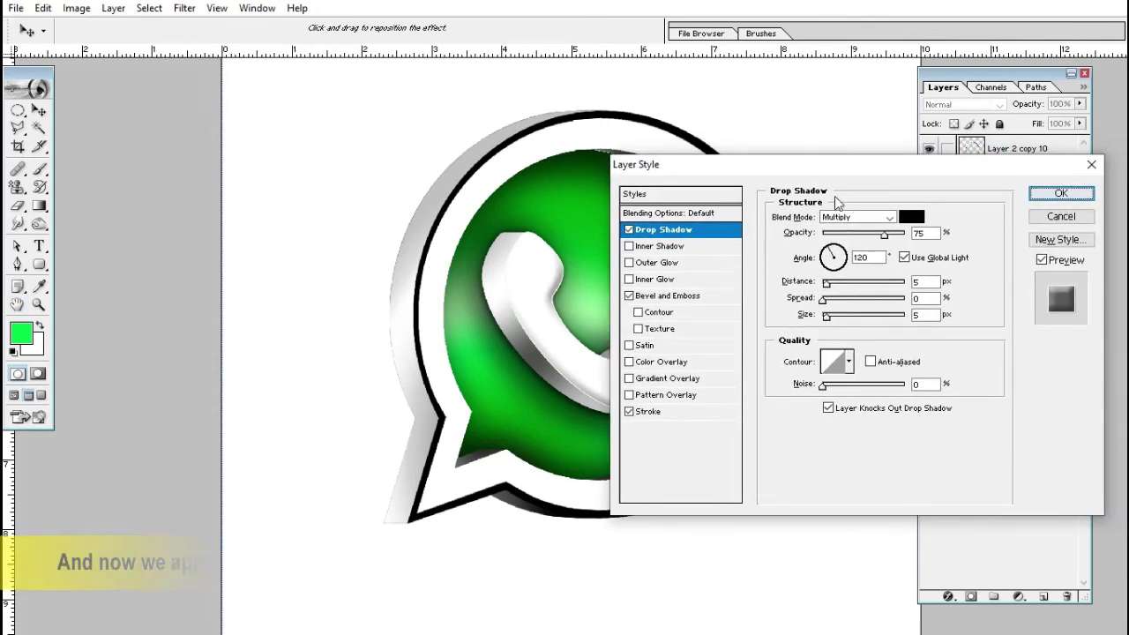
{"action": "left_click_drag", "start_coordinate": [859, 170], "coordinate": [974, 169]}
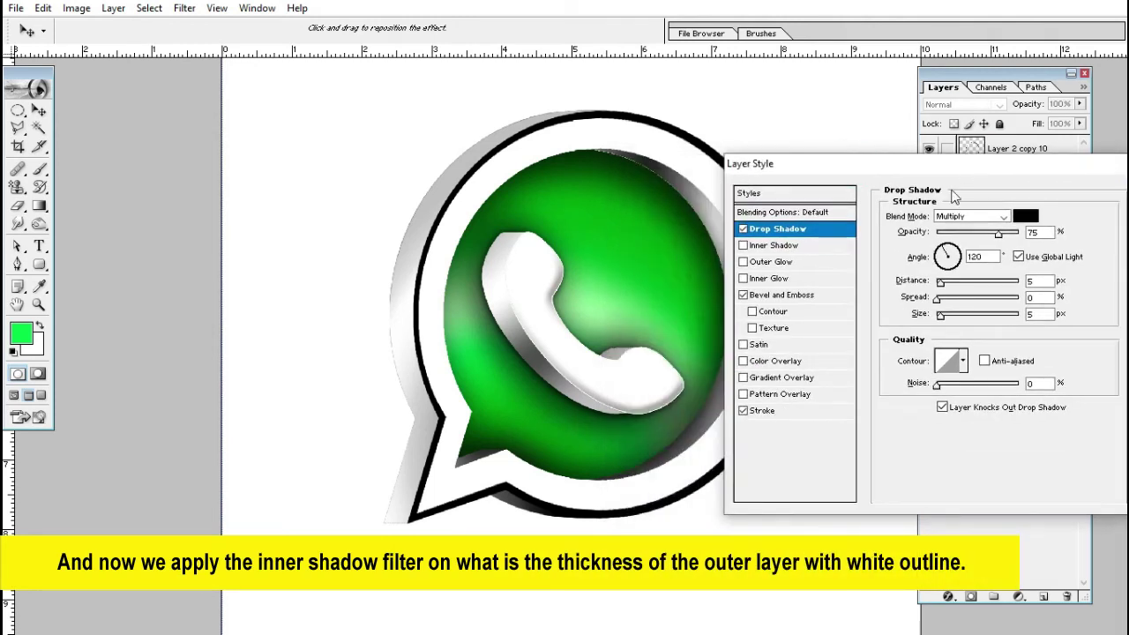
{"action": "left_click", "coordinate": [743, 296]}
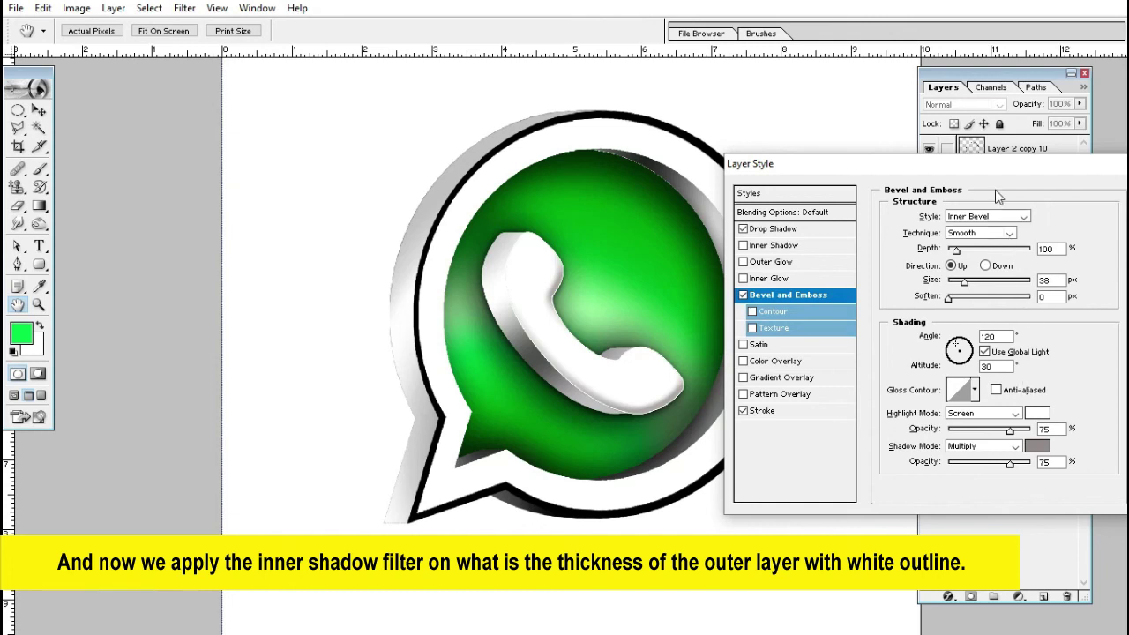
Apply the receiver effects, then give the outline ring layer a size-38 Bevel and Emboss without red stroke
{"action": "left_click", "coordinate": [1053, 199]}
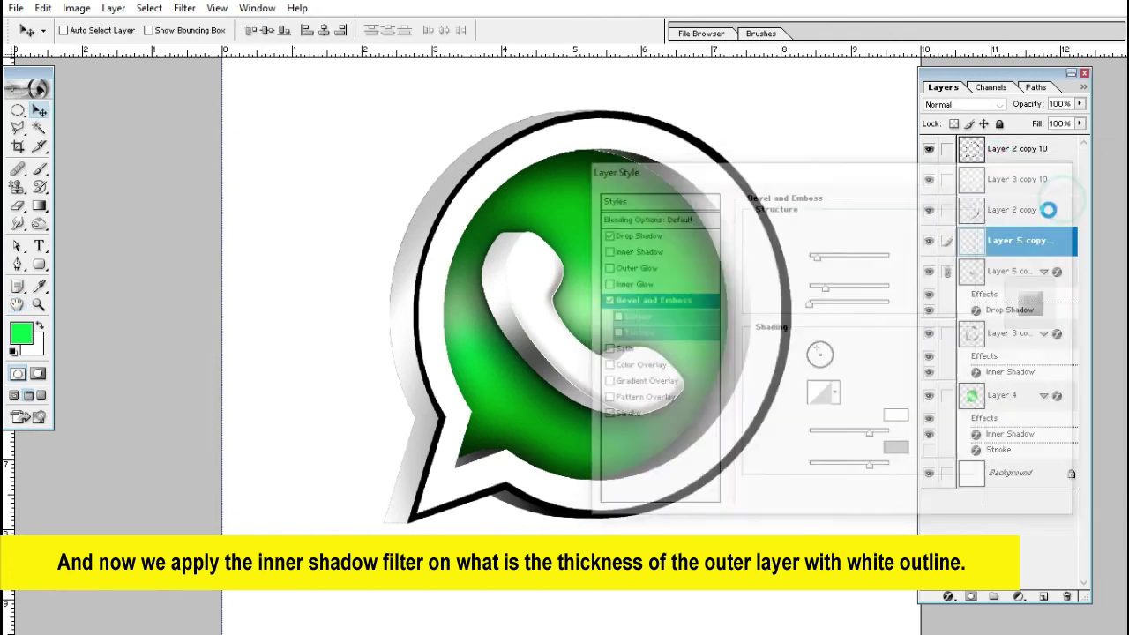
{"action": "right_click", "coordinate": [603, 492]}
{"action": "left_click", "coordinate": [635, 499]}
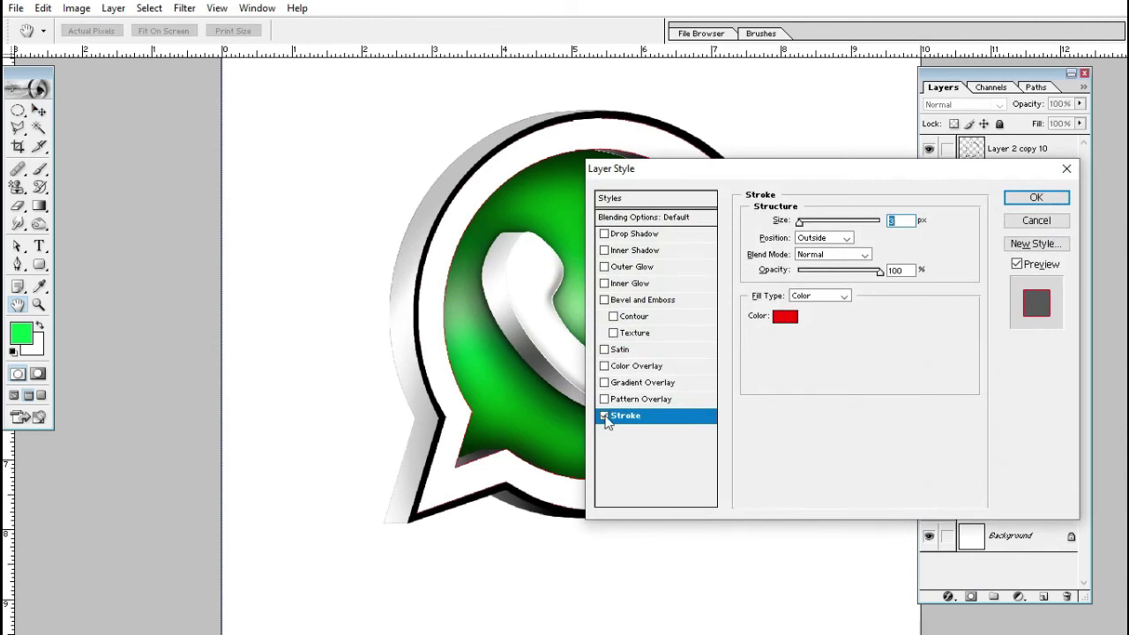
{"action": "left_click", "coordinate": [604, 416]}
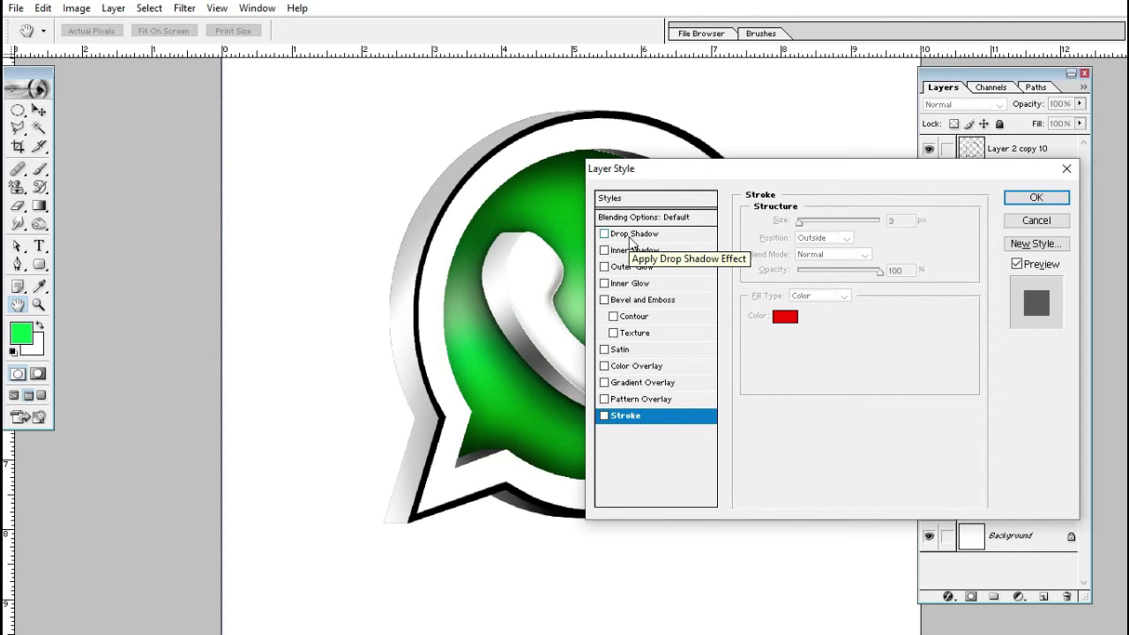
{"action": "left_click", "coordinate": [636, 300]}
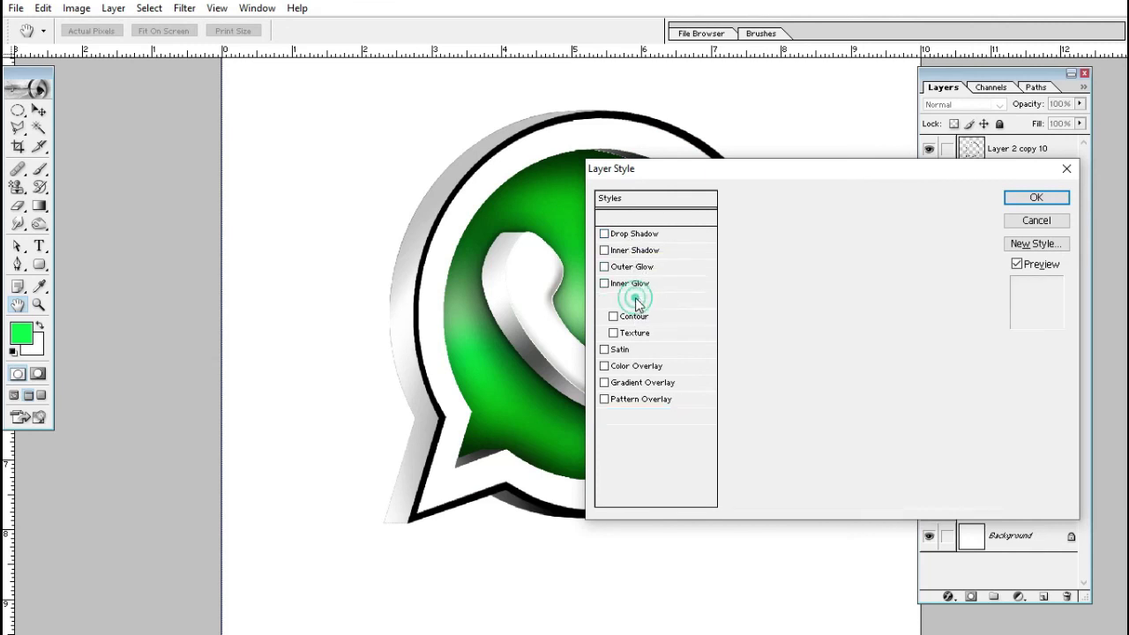
{"action": "double_click", "coordinate": [903, 285]}
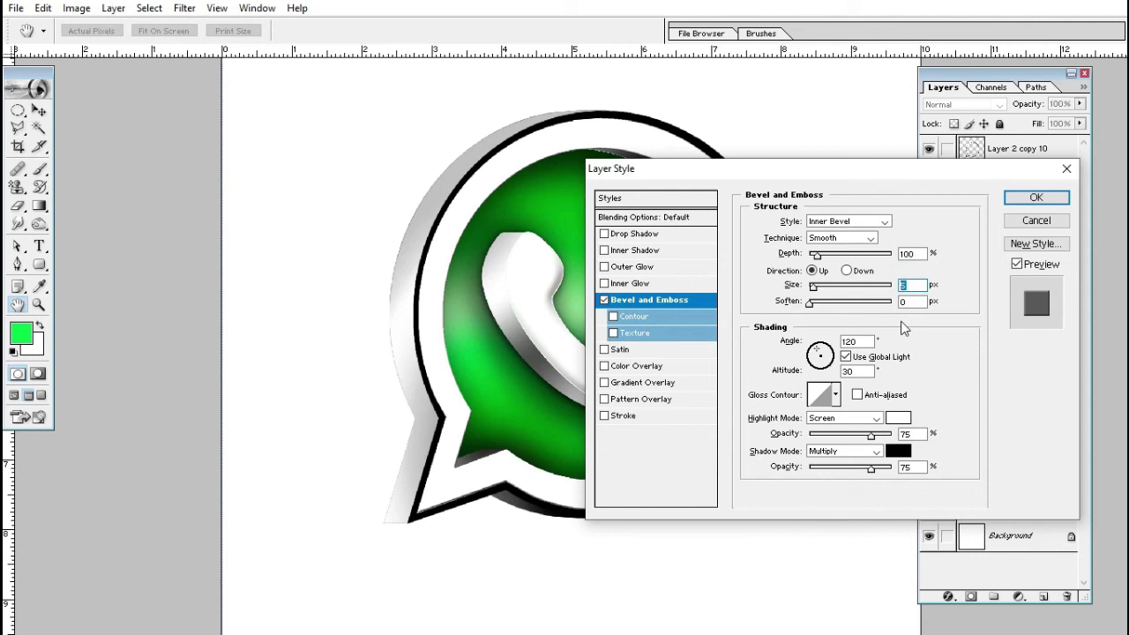
{"action": "type", "text": "38"}
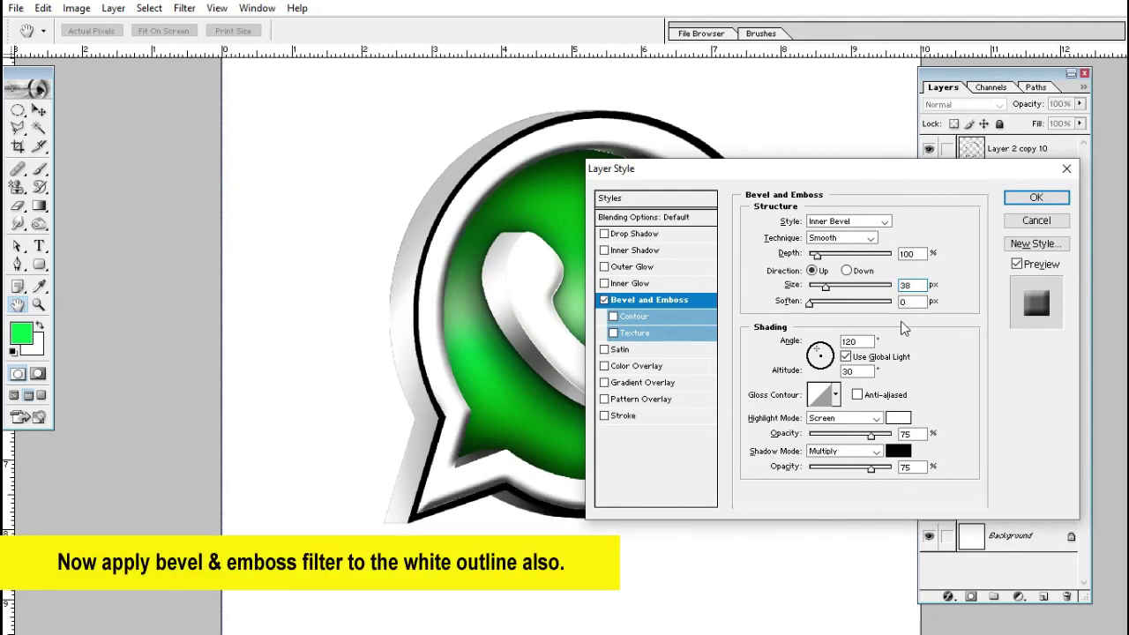
{"action": "key", "text": "Tab"}
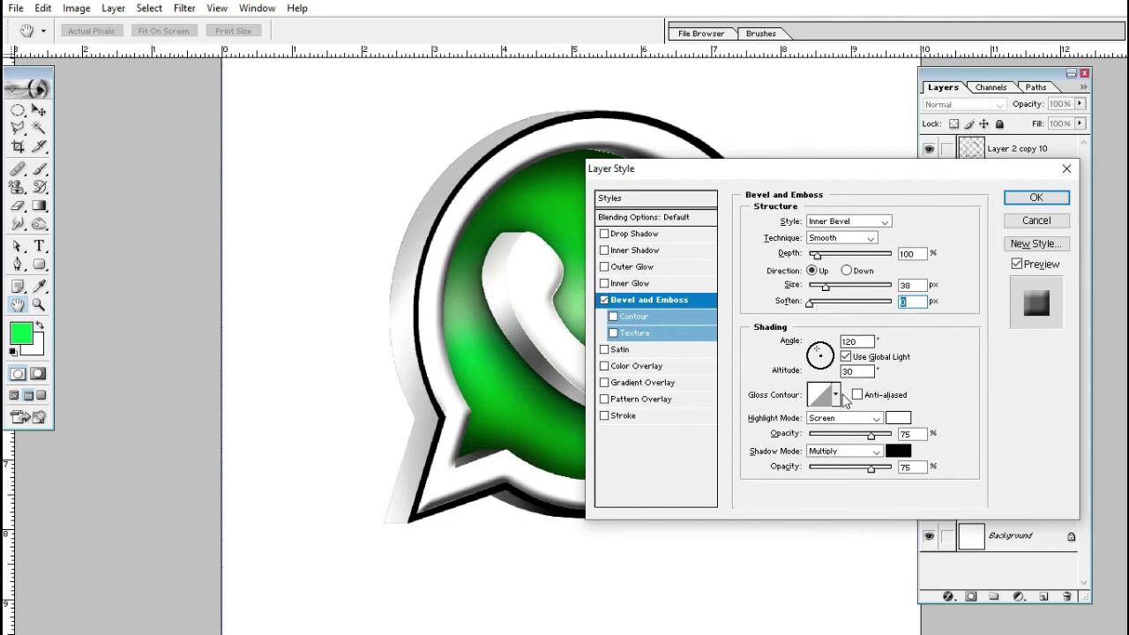
Set the ring's bevel shadow colour to light grey AFA8A8 sampled from the icon, and apply
{"action": "left_click", "coordinate": [899, 452]}
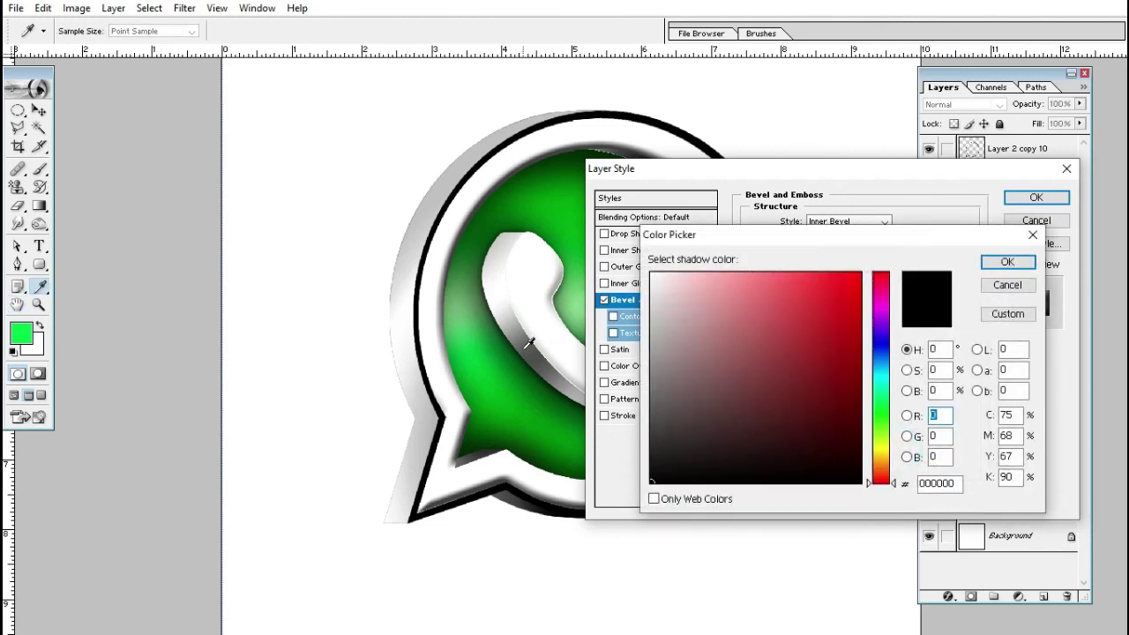
{"action": "left_click", "coordinate": [559, 279]}
{"action": "left_click", "coordinate": [1007, 262]}
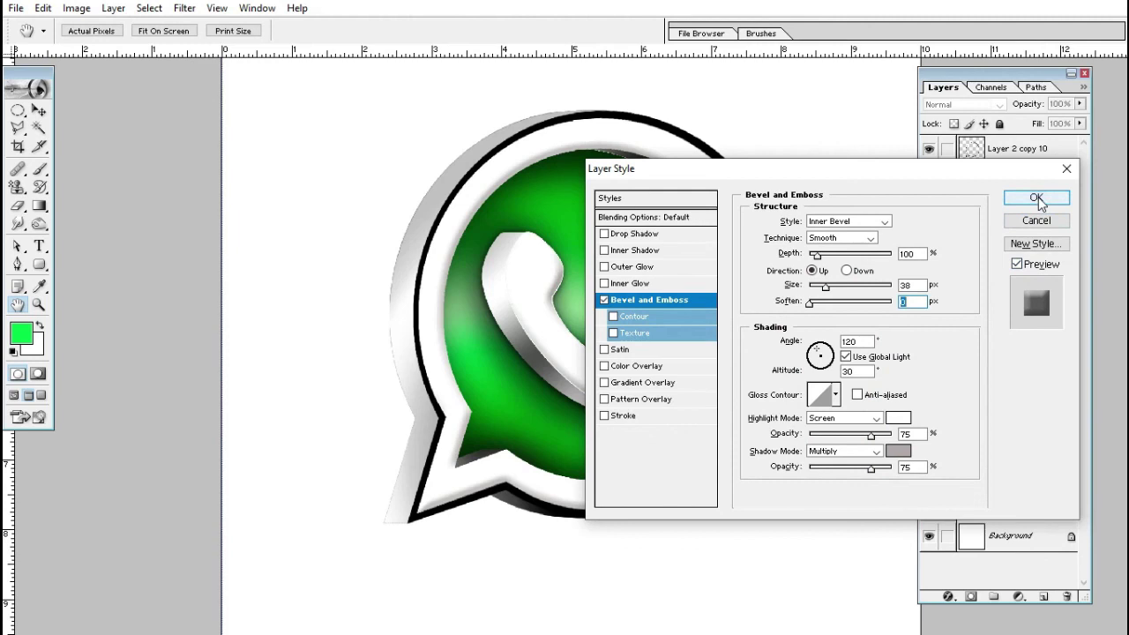
{"action": "left_click", "coordinate": [1037, 199]}
{"action": "key", "text": "v"}
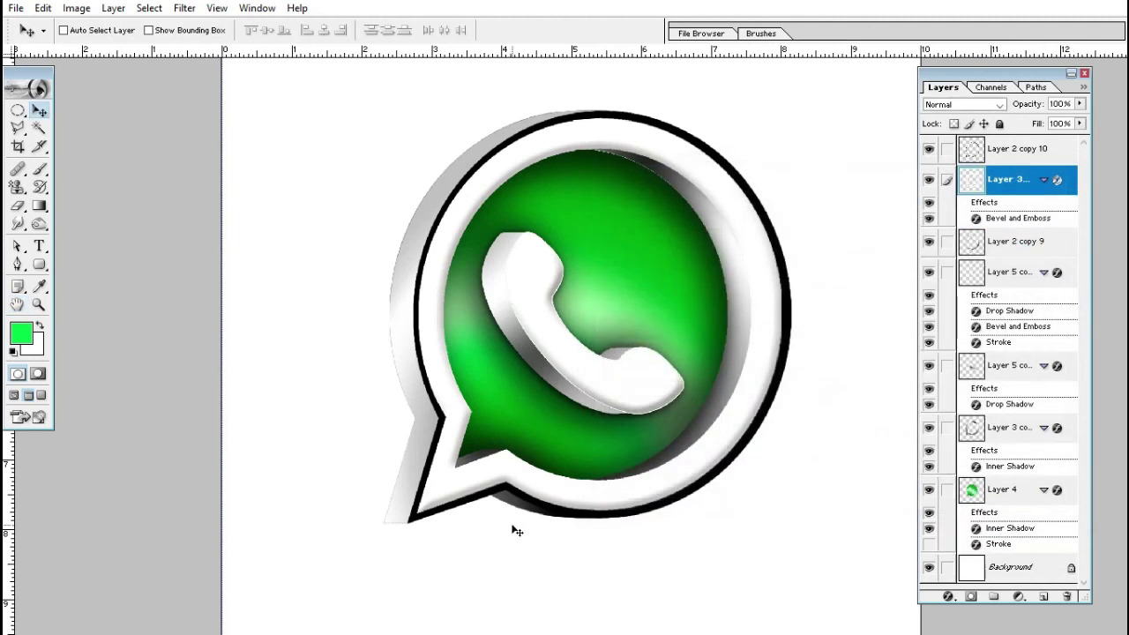
Add a pure white (FFFFFF) Stroke layer style to the outline ring
{"action": "key", "text": "alt+l"}
{"action": "key", "text": "Down"}
{"action": "key", "text": "Down"}
{"action": "key", "text": "Down"}
{"action": "key", "text": "Right"}
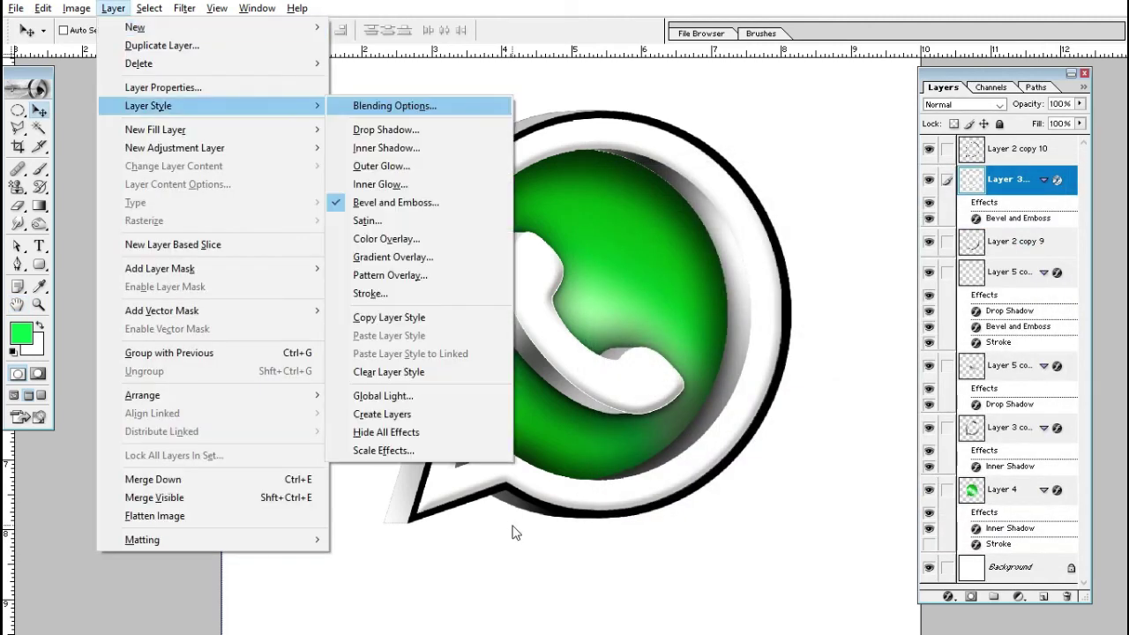
{"action": "key", "text": "Escape"}
{"action": "key", "text": "Escape"}
{"action": "key", "text": "alt+l"}
{"action": "key", "text": "Down"}
{"action": "key", "text": "Down"}
{"action": "key", "text": "Down"}
{"action": "key", "text": "Right"}
{"action": "key", "text": "Up"}
{"action": "key", "text": "Return"}
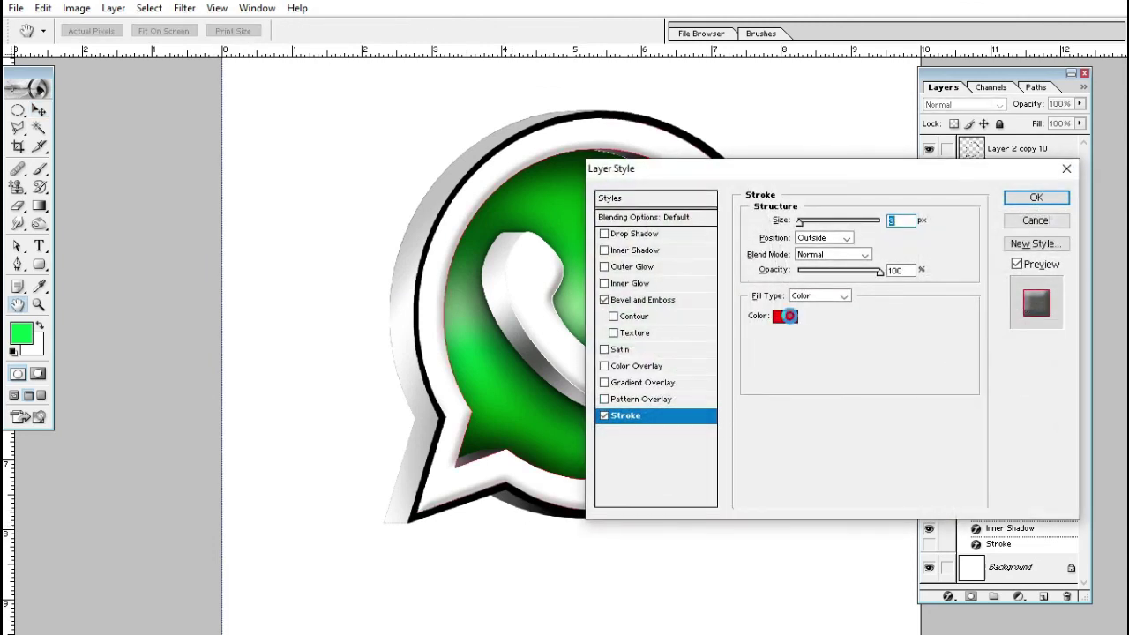
{"action": "left_click", "coordinate": [785, 316]}
{"action": "left_click_drag", "start_coordinate": [679, 304], "coordinate": [651, 273]}
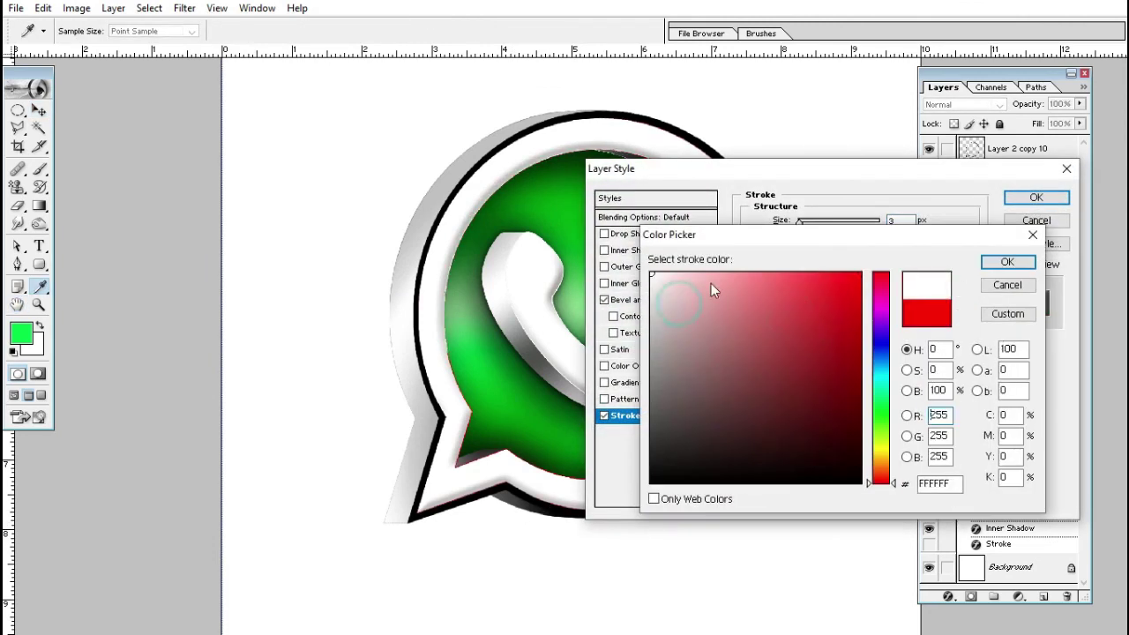
{"action": "left_click", "coordinate": [1006, 262]}
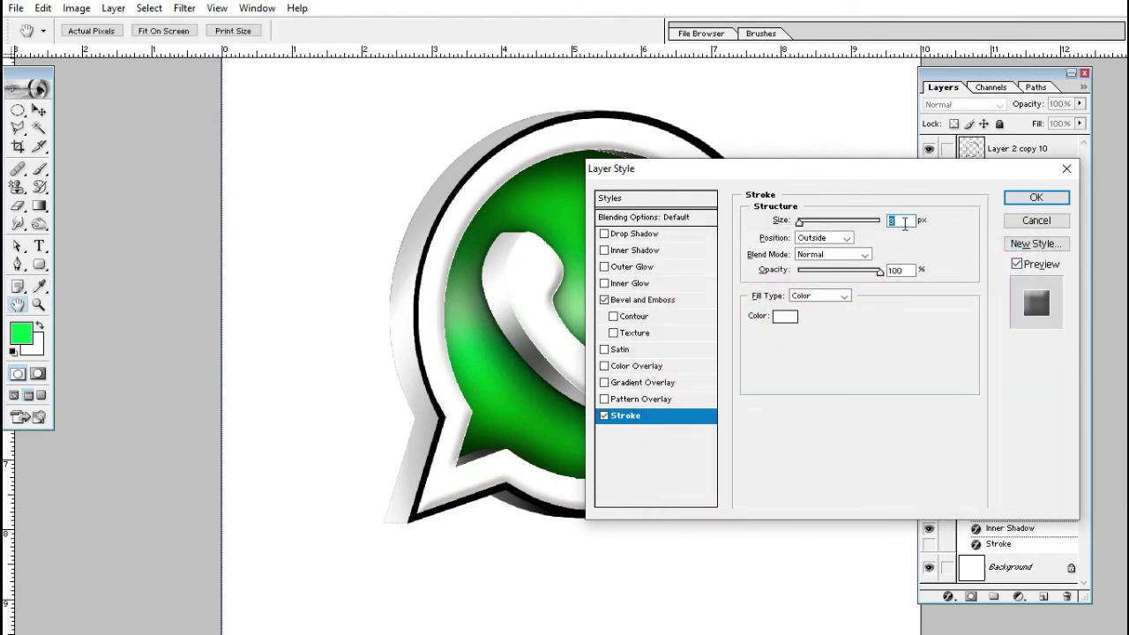
{"action": "left_click", "coordinate": [1014, 199]}
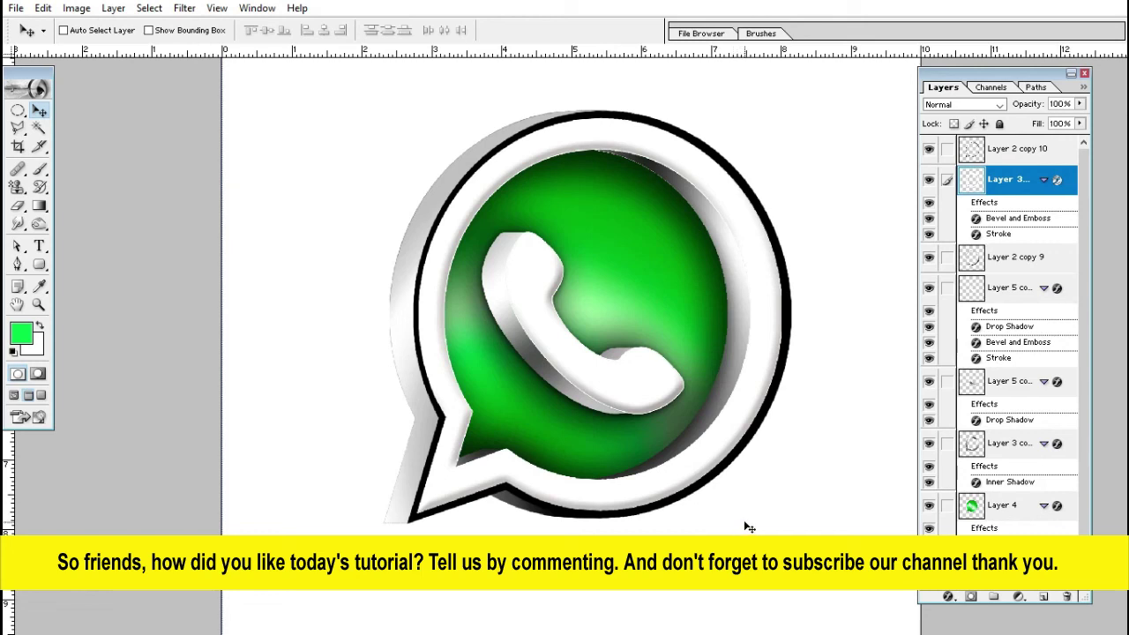
Fill the Background layer with a dark grey-to-white gradient from the top-left, then deselect
{"action": "right_click", "coordinate": [333, 365]}
{"action": "left_click", "coordinate": [360, 368]}
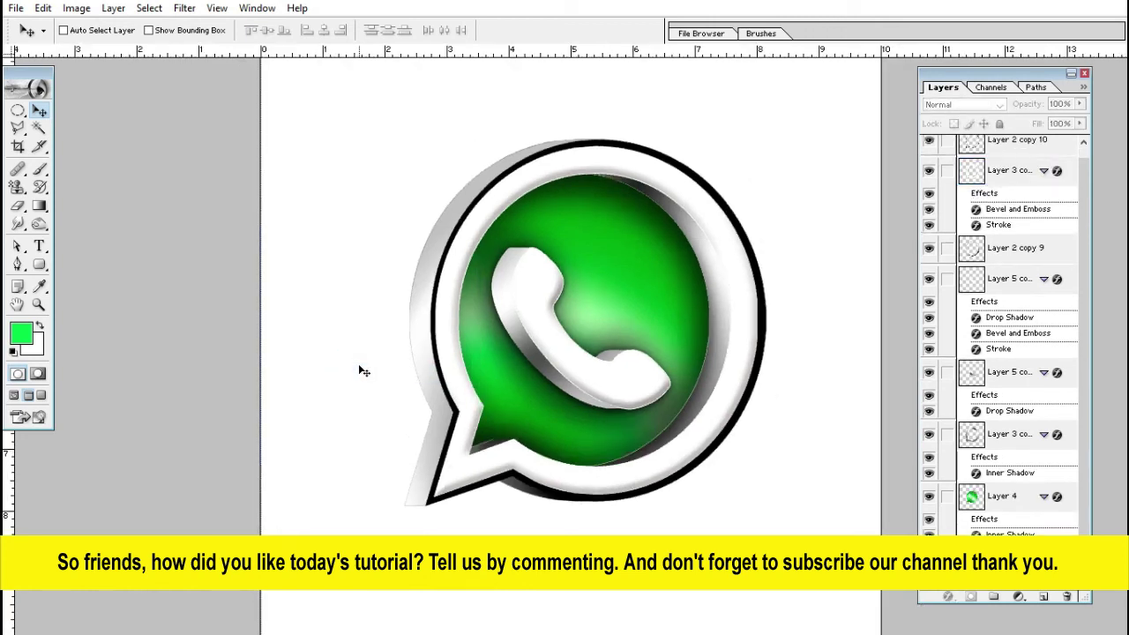
{"action": "key", "text": "ctrl+minus"}
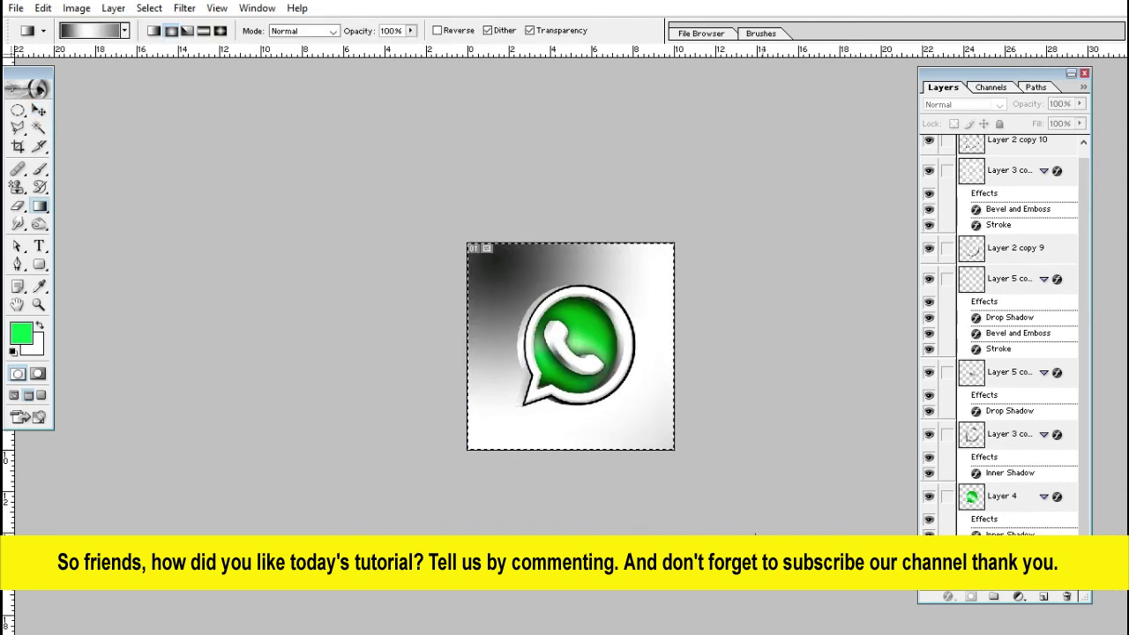
{"action": "left_click_drag", "start_coordinate": [494, 293], "coordinate": [844, 630]}
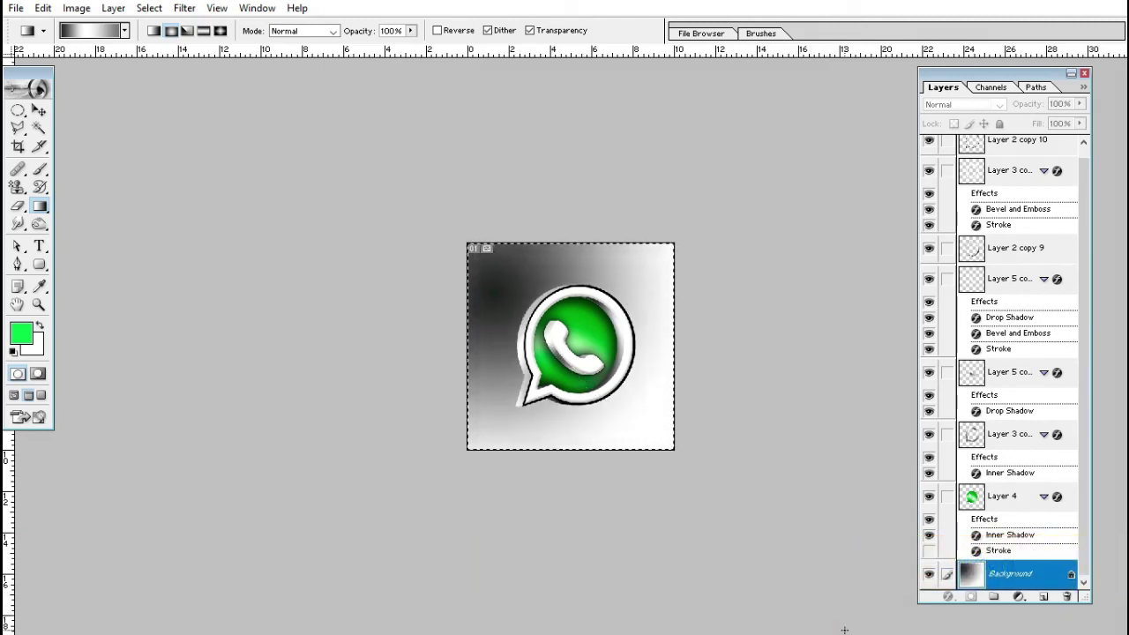
{"action": "key", "text": "ctrl+d"}
Zoom in on the receiver's edge and the finished icon, then zoom back out
{"action": "key", "text": "z"}
{"action": "left_click", "coordinate": [723, 474]}
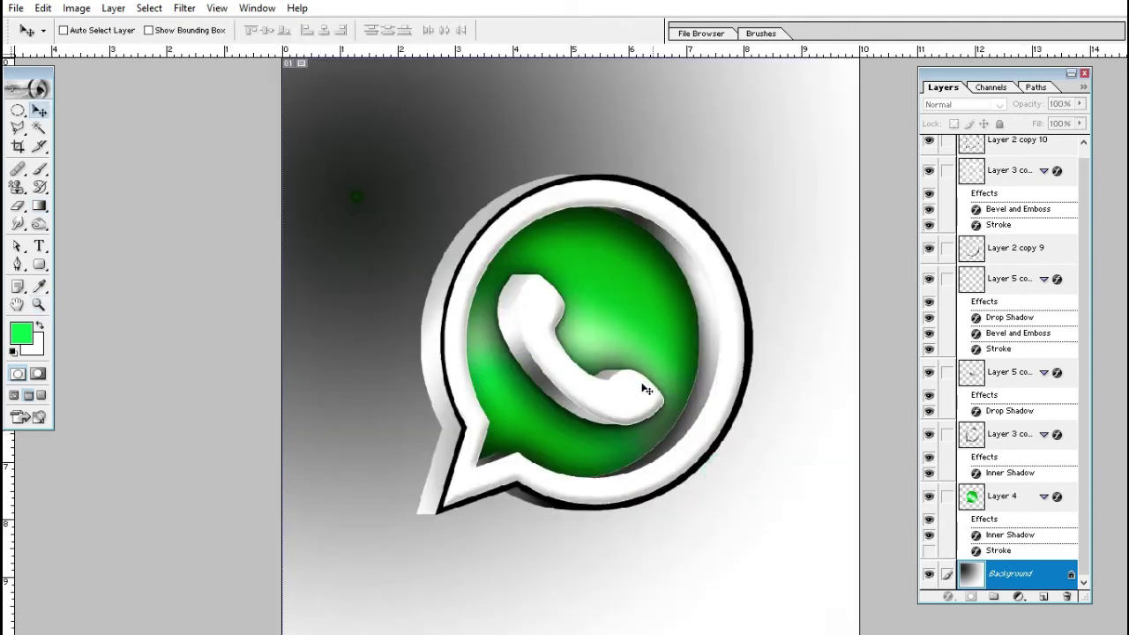
{"action": "left_click_drag", "start_coordinate": [491, 298], "coordinate": [593, 384]}
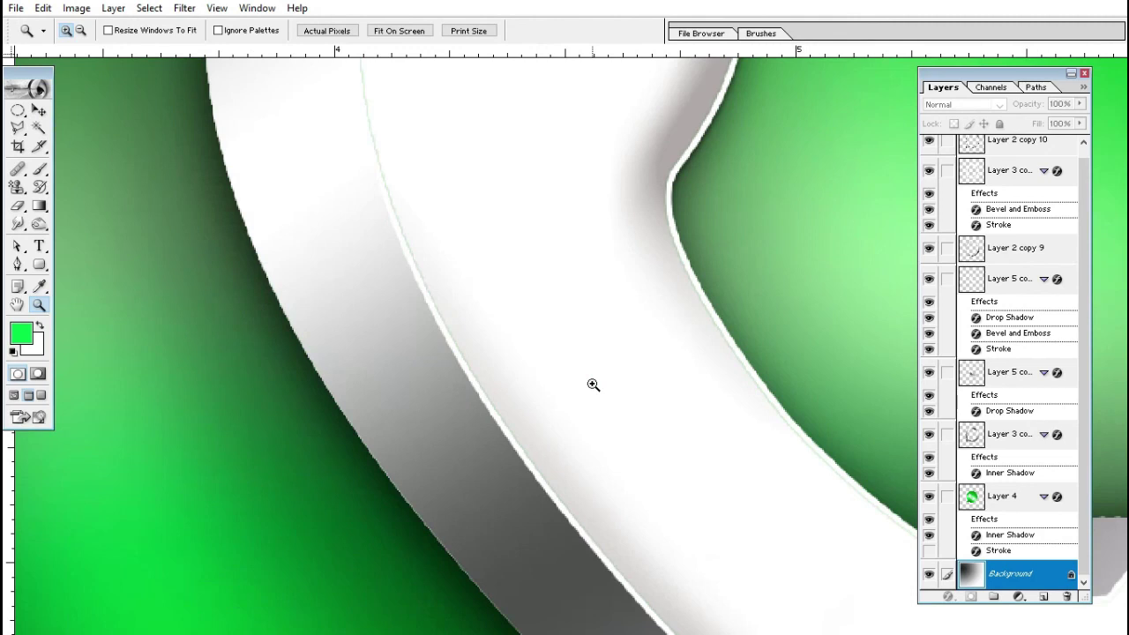
{"action": "left_click", "coordinate": [597, 389], "text": "alt"}
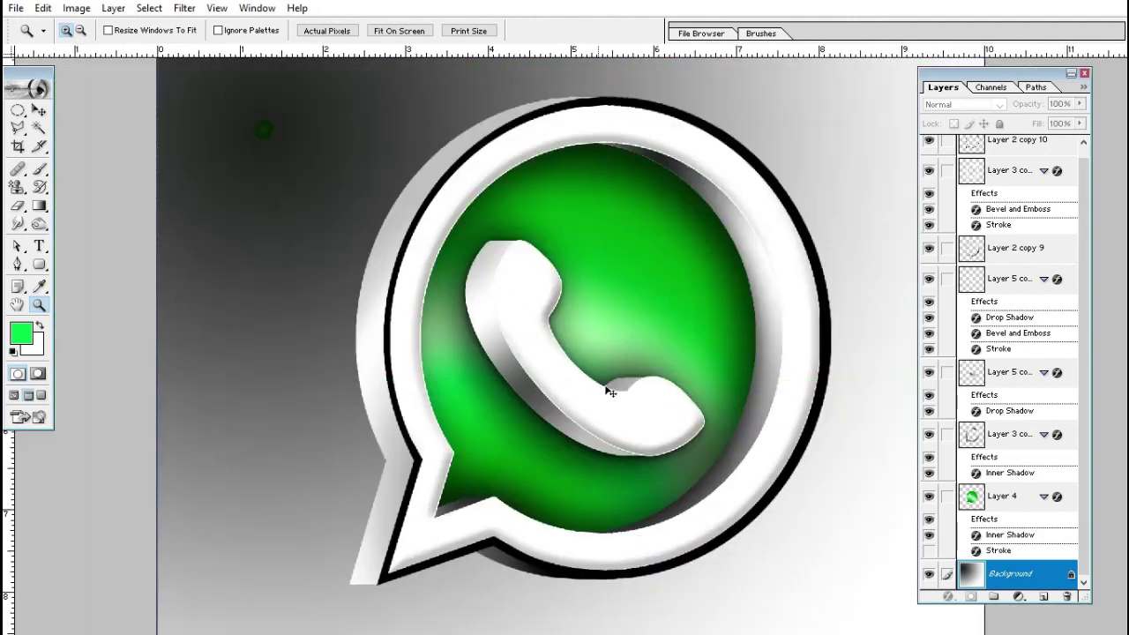
{"action": "left_click", "coordinate": [705, 423], "text": "alt"}
{"action": "left_click", "coordinate": [763, 441]}
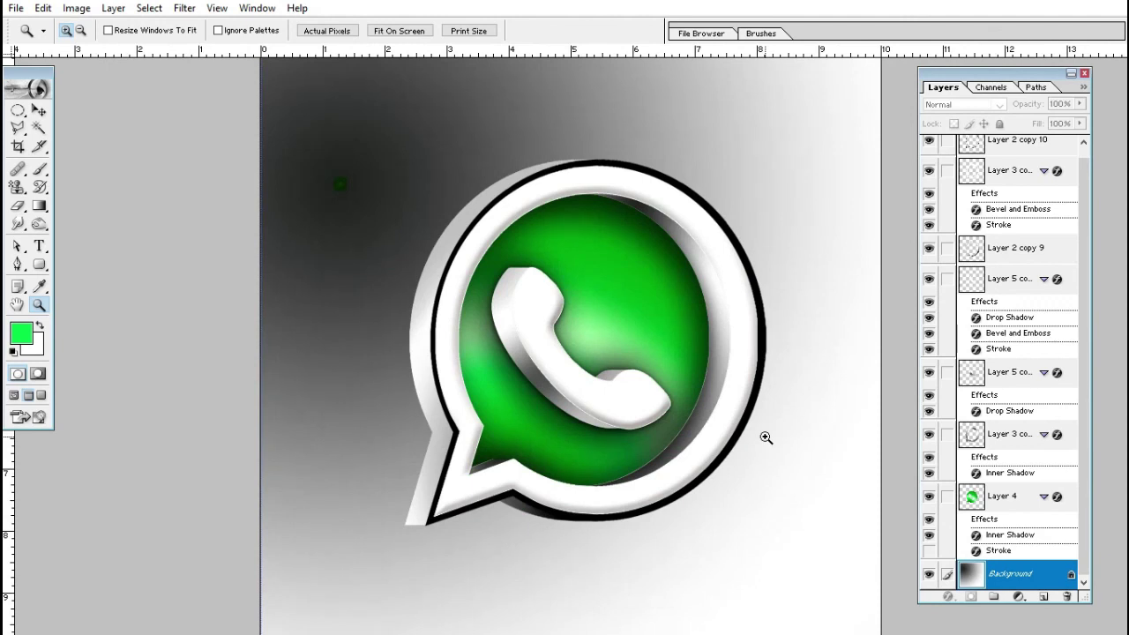
{"action": "left_click", "coordinate": [765, 439], "text": "alt"}
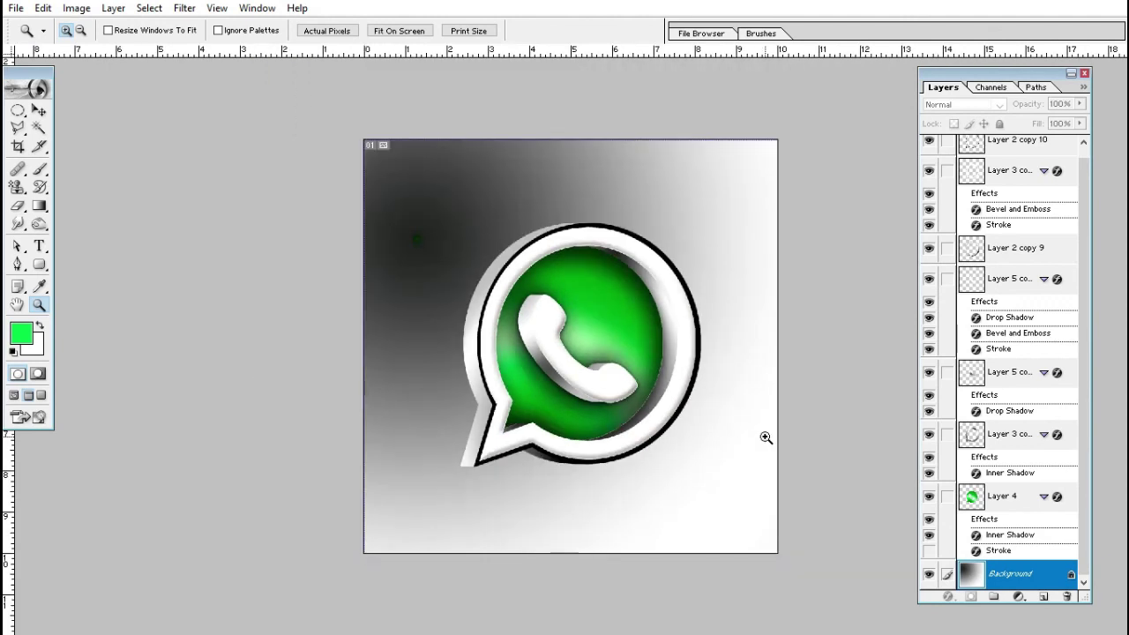